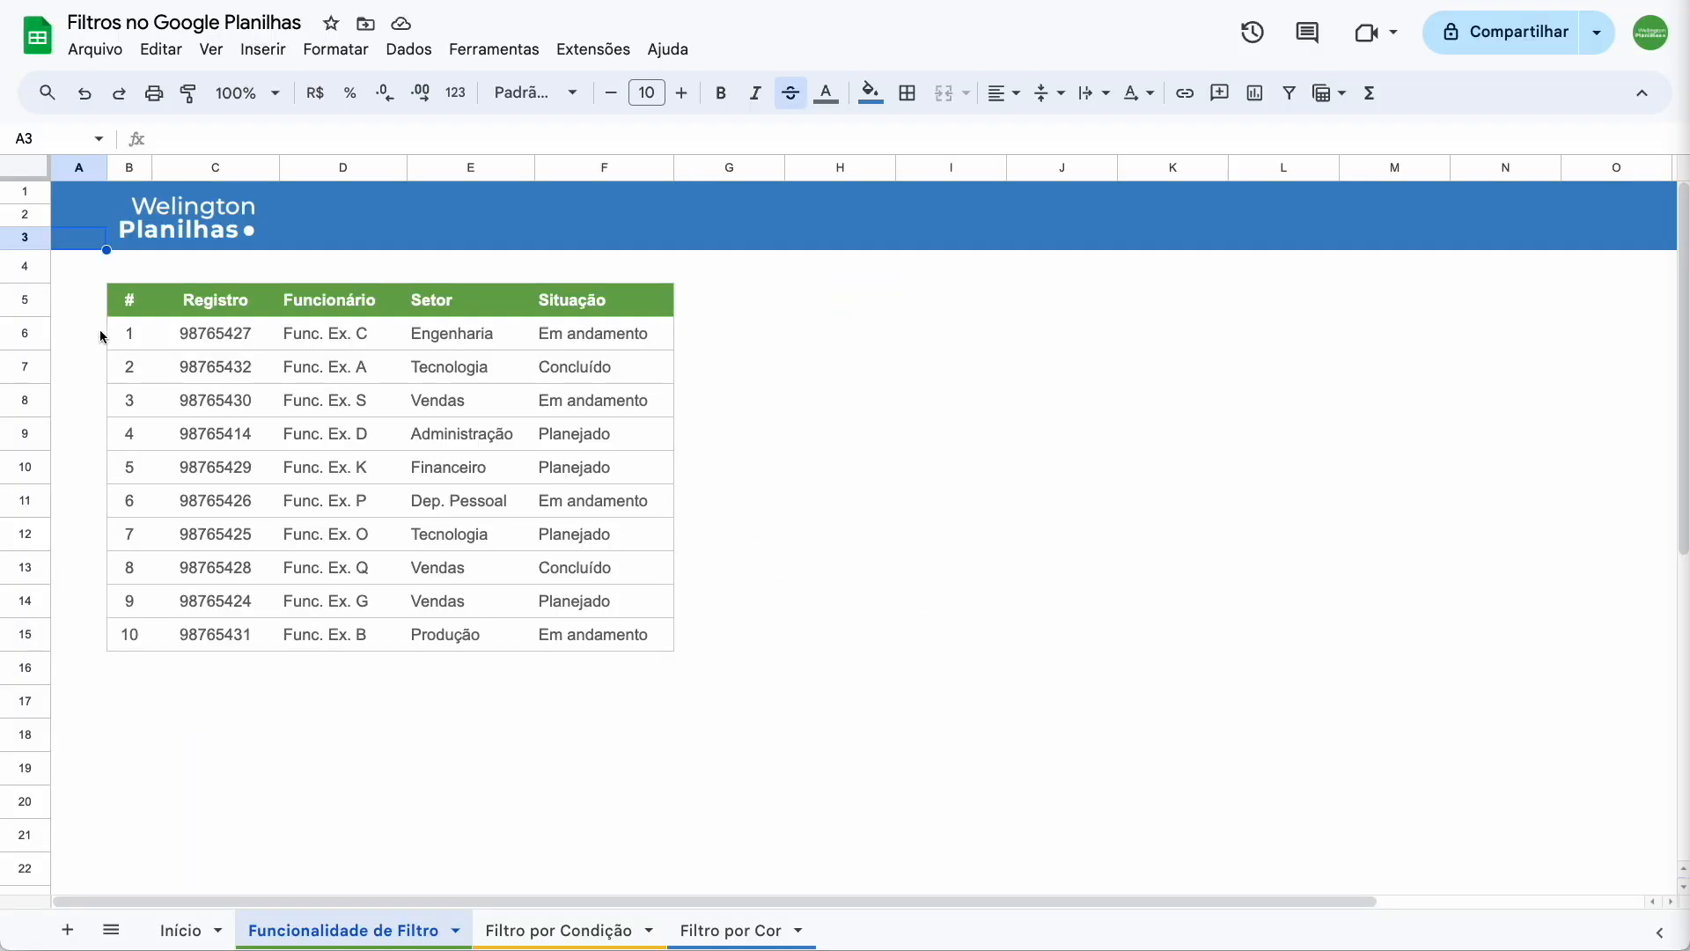
Create a filter on the employee table in range B5:F15, including its header row
drag(124, 302, 616, 637)
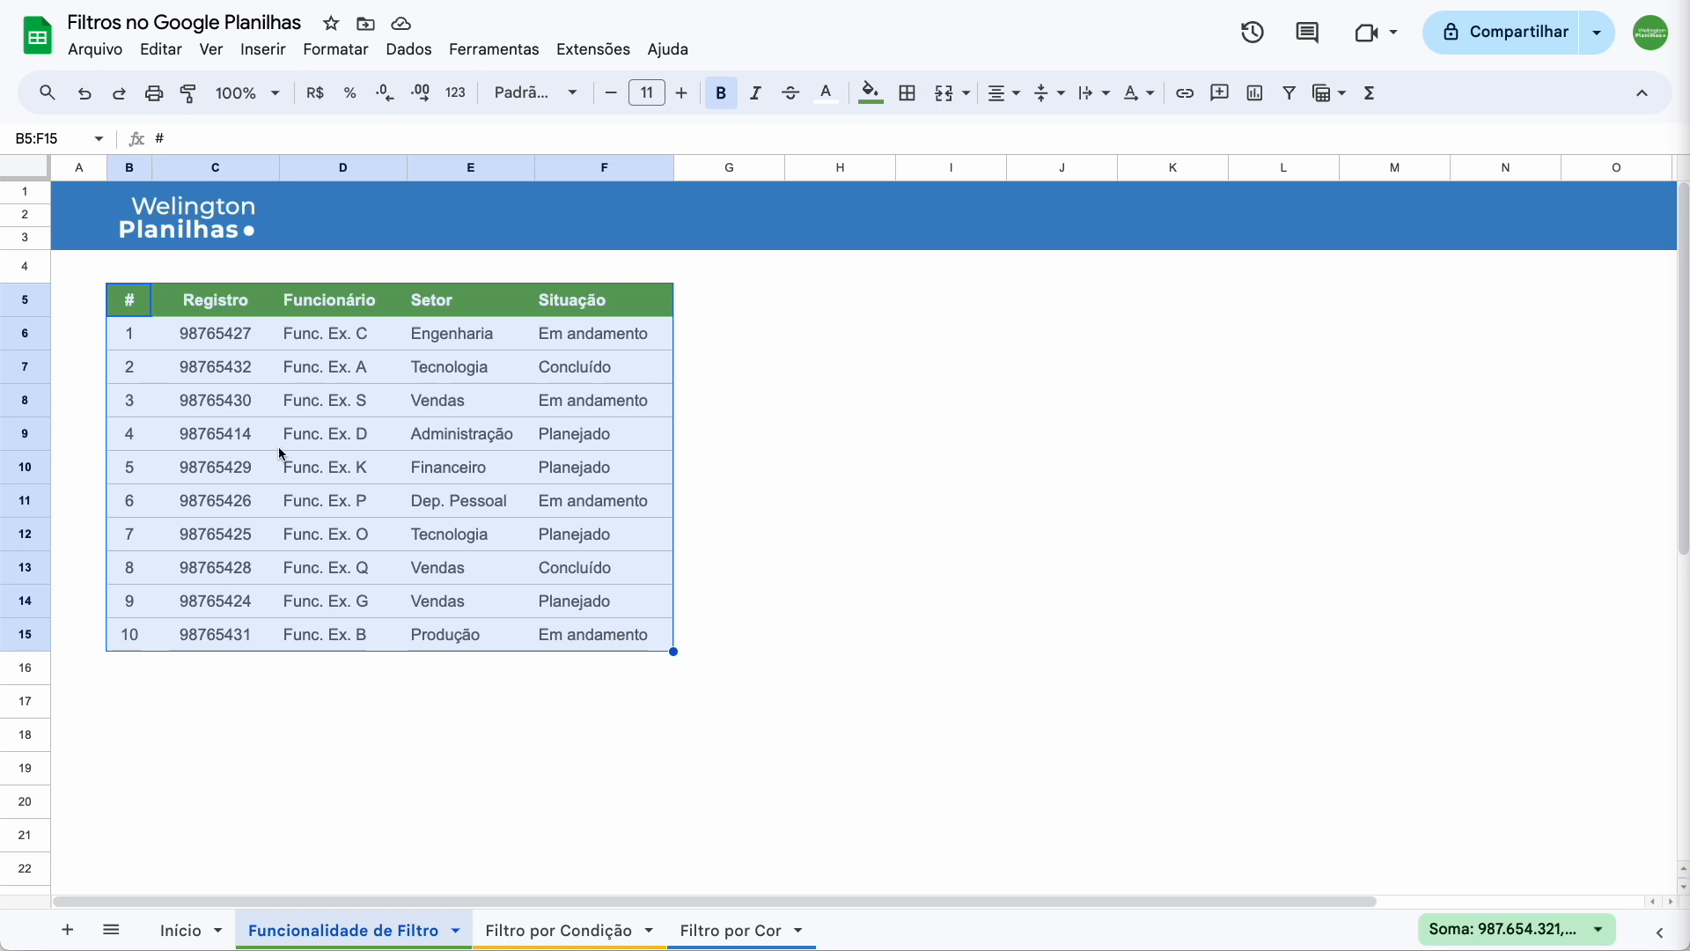
click(204, 343)
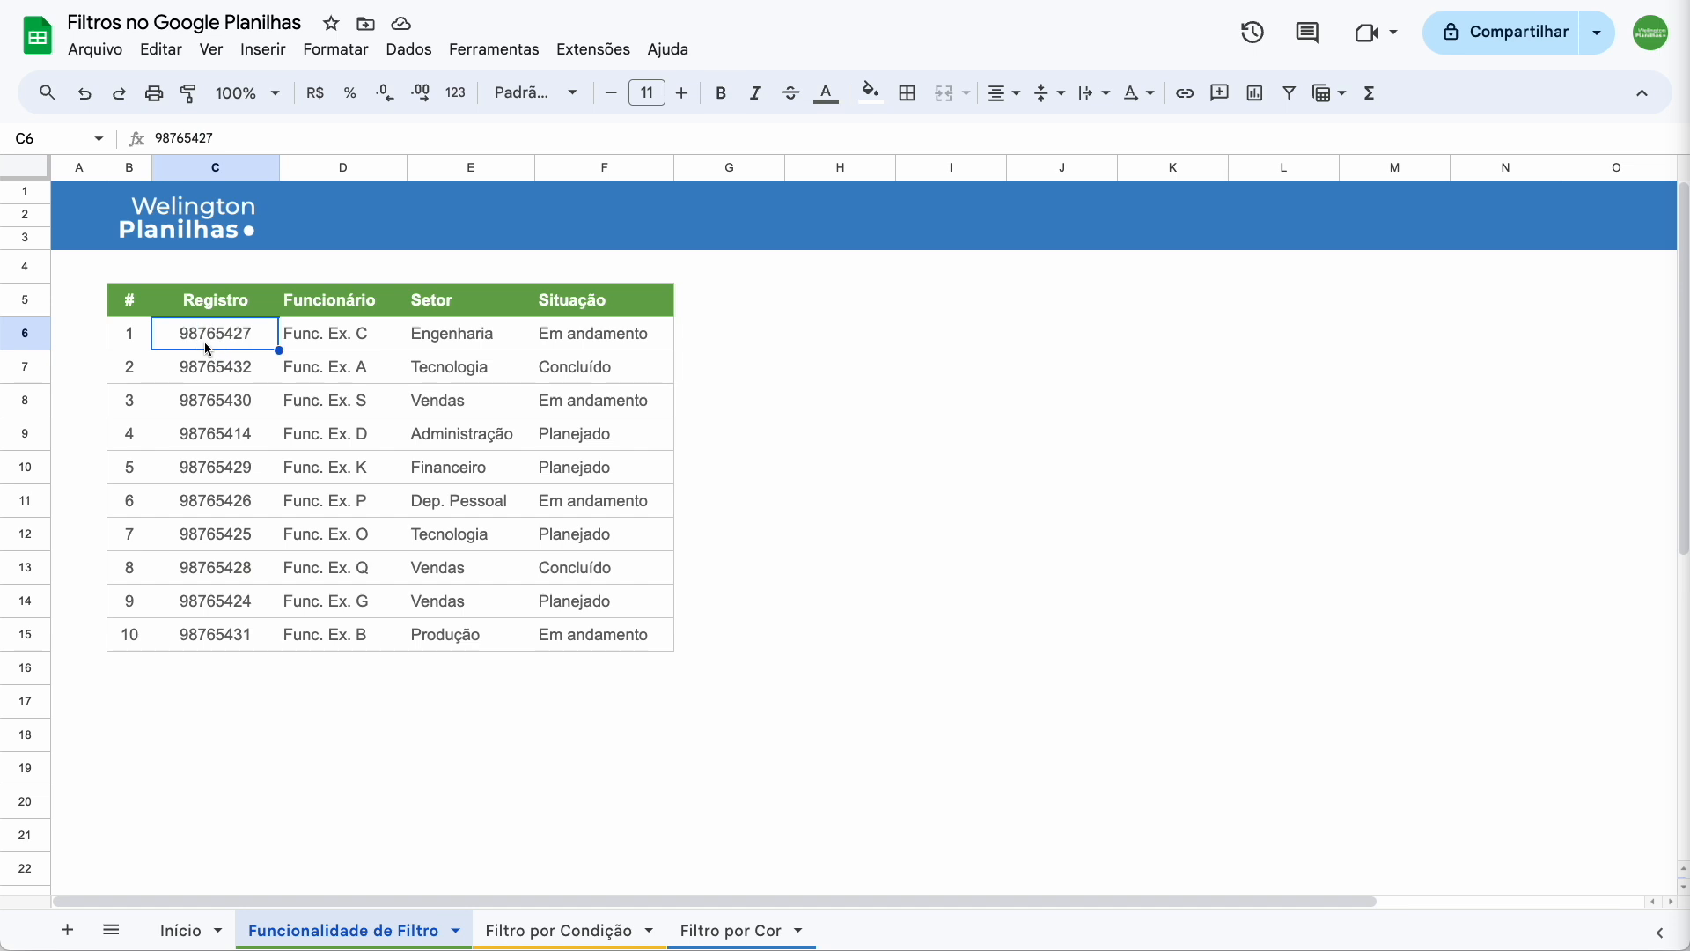
drag(130, 304, 607, 630)
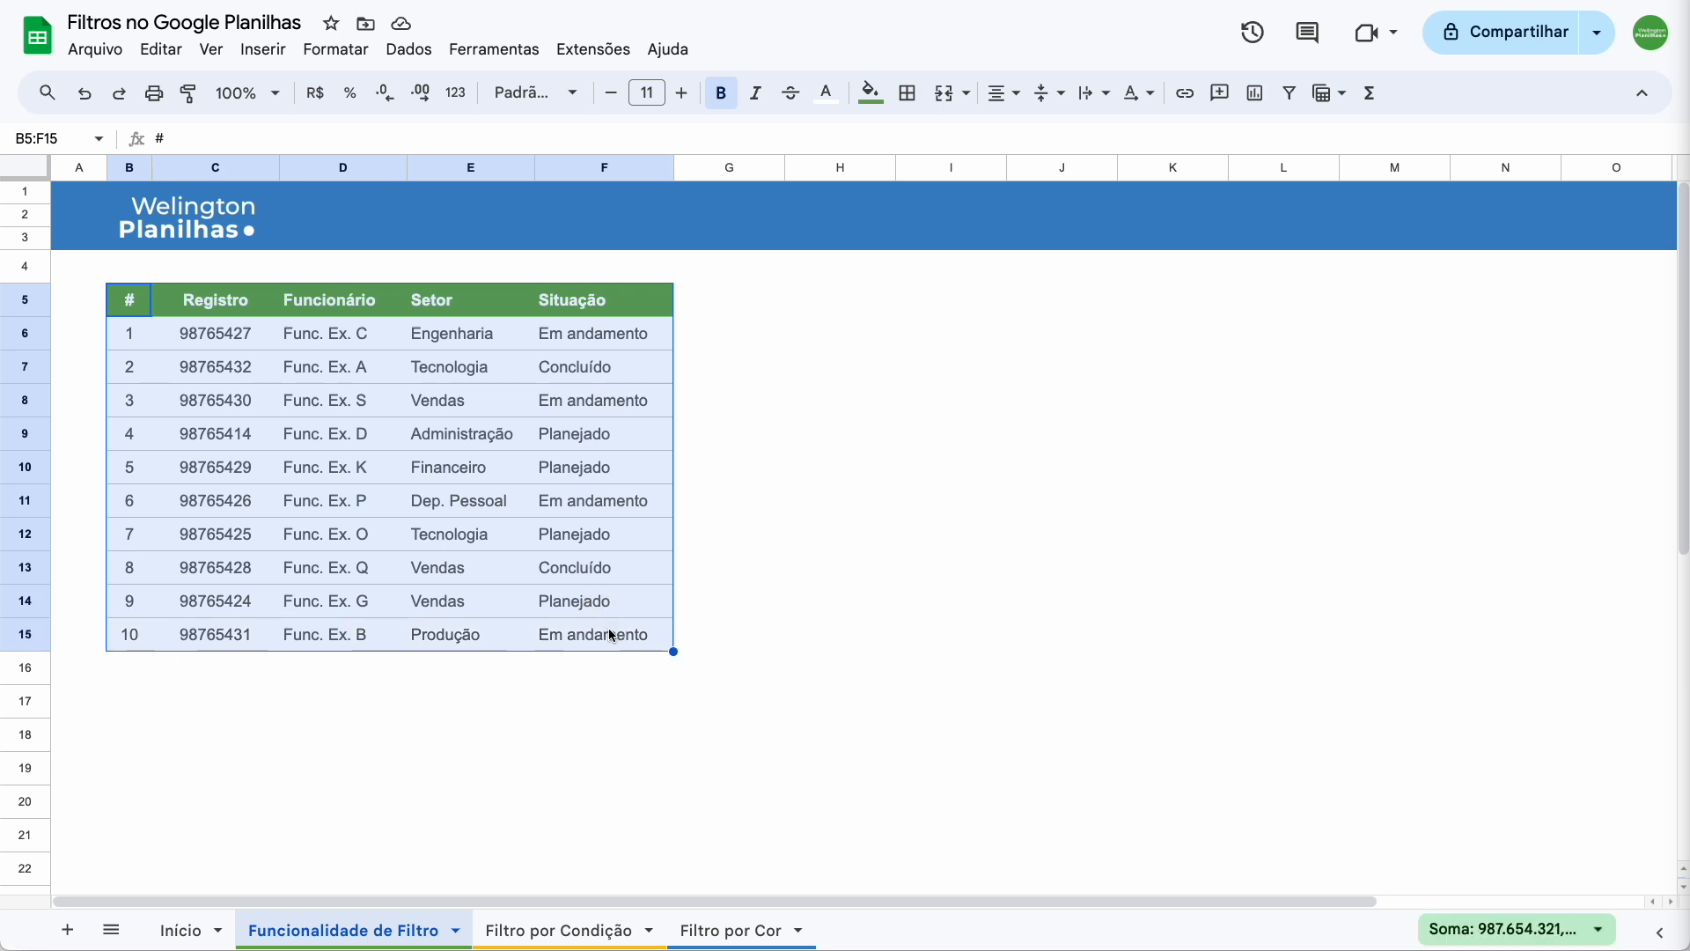
click(411, 55)
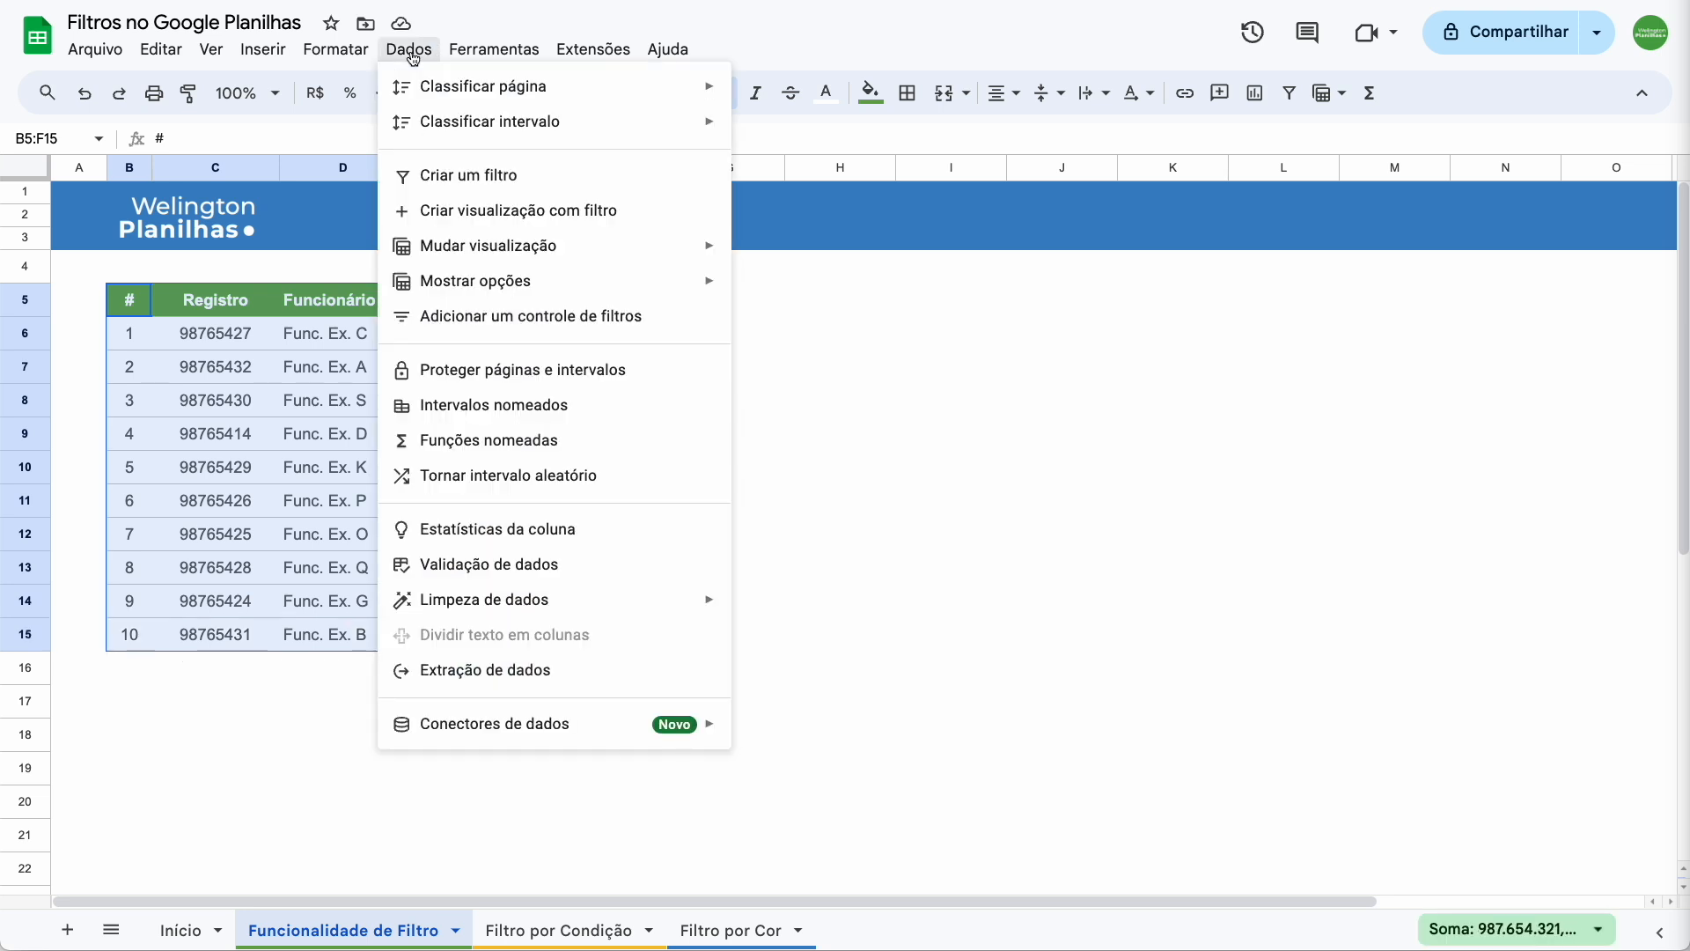
click(563, 177)
Filter the Setor column by values so that only Vendas rows are shown
click(204, 306)
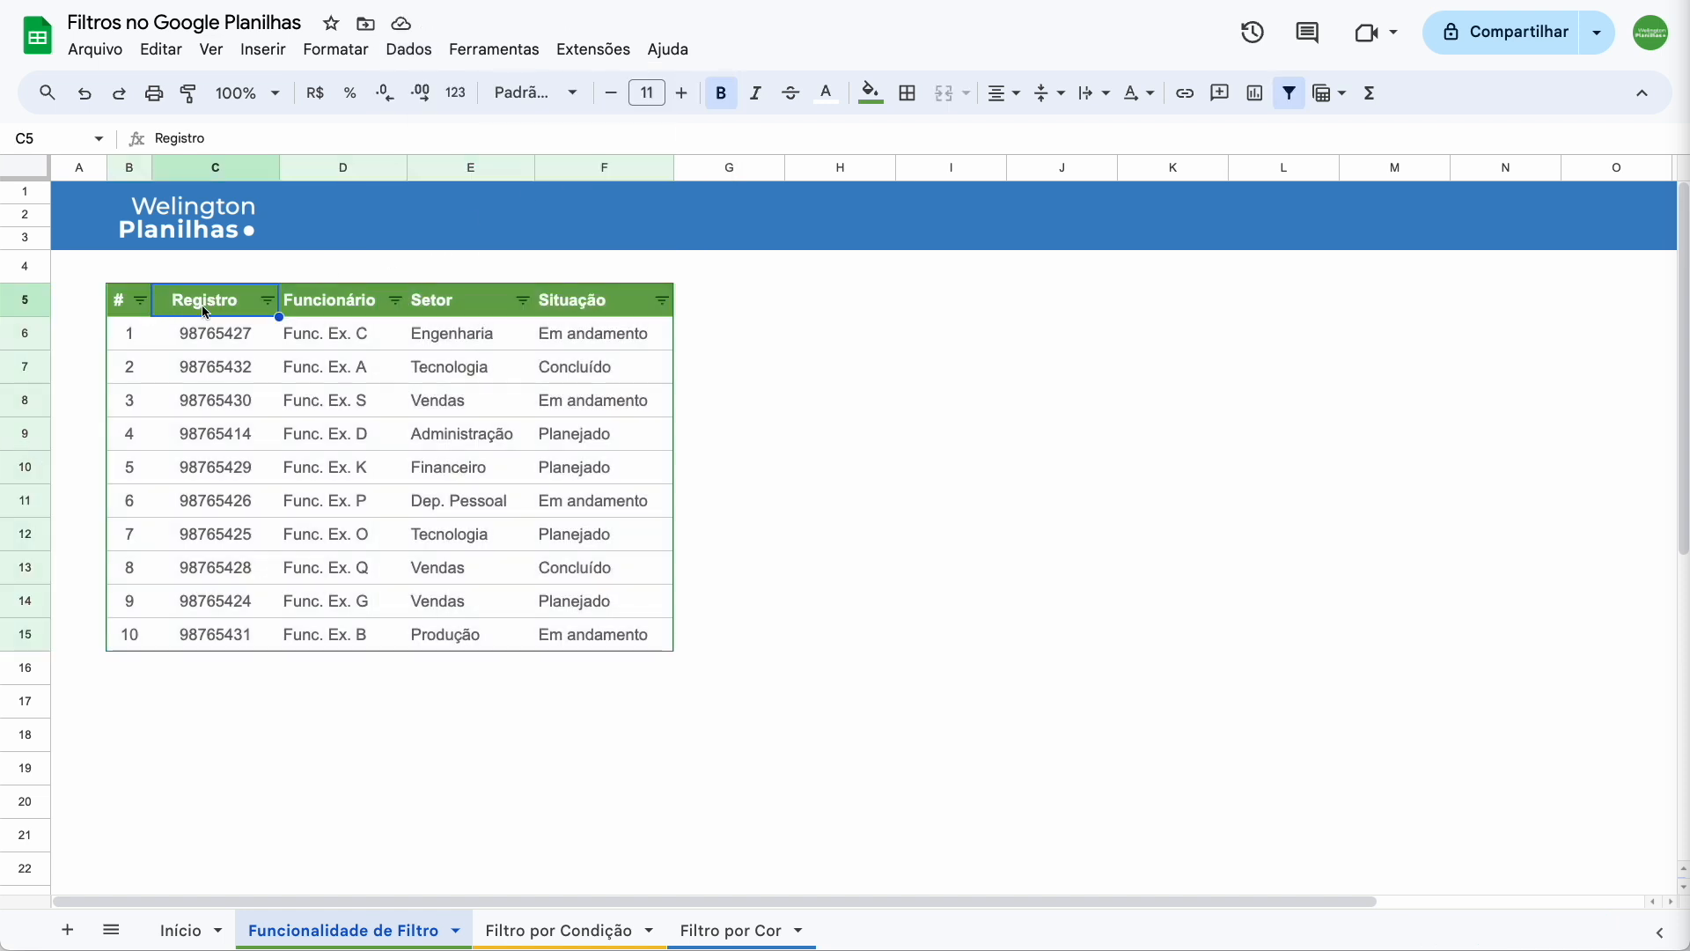
click(333, 308)
click(445, 305)
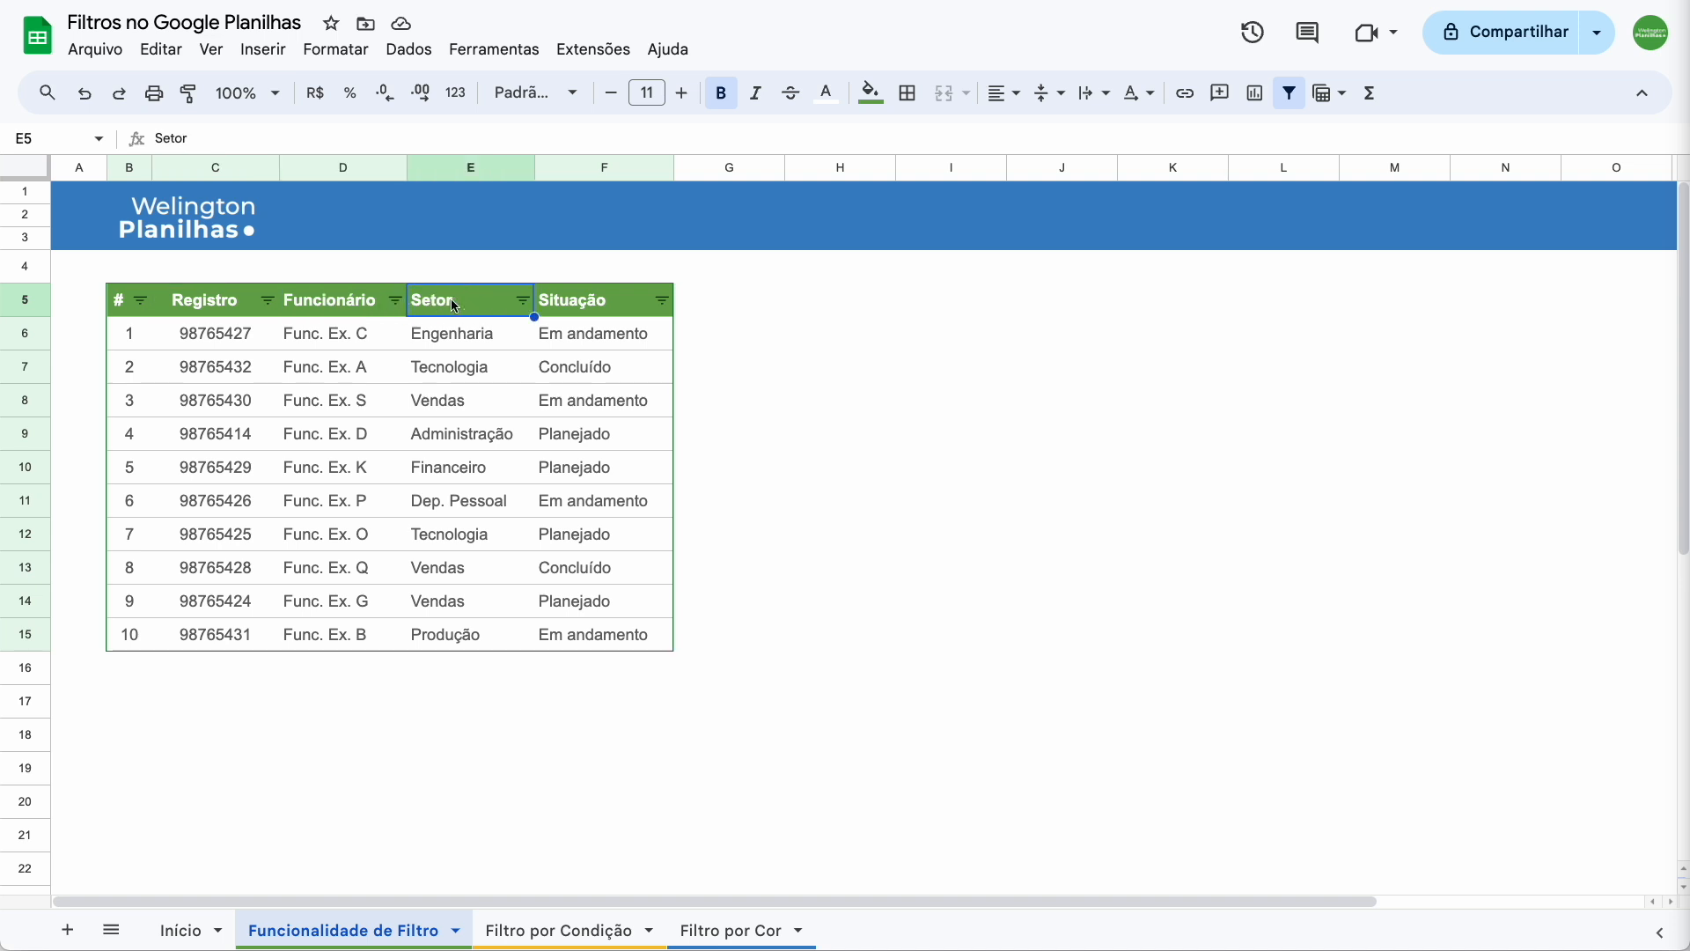
click(525, 303)
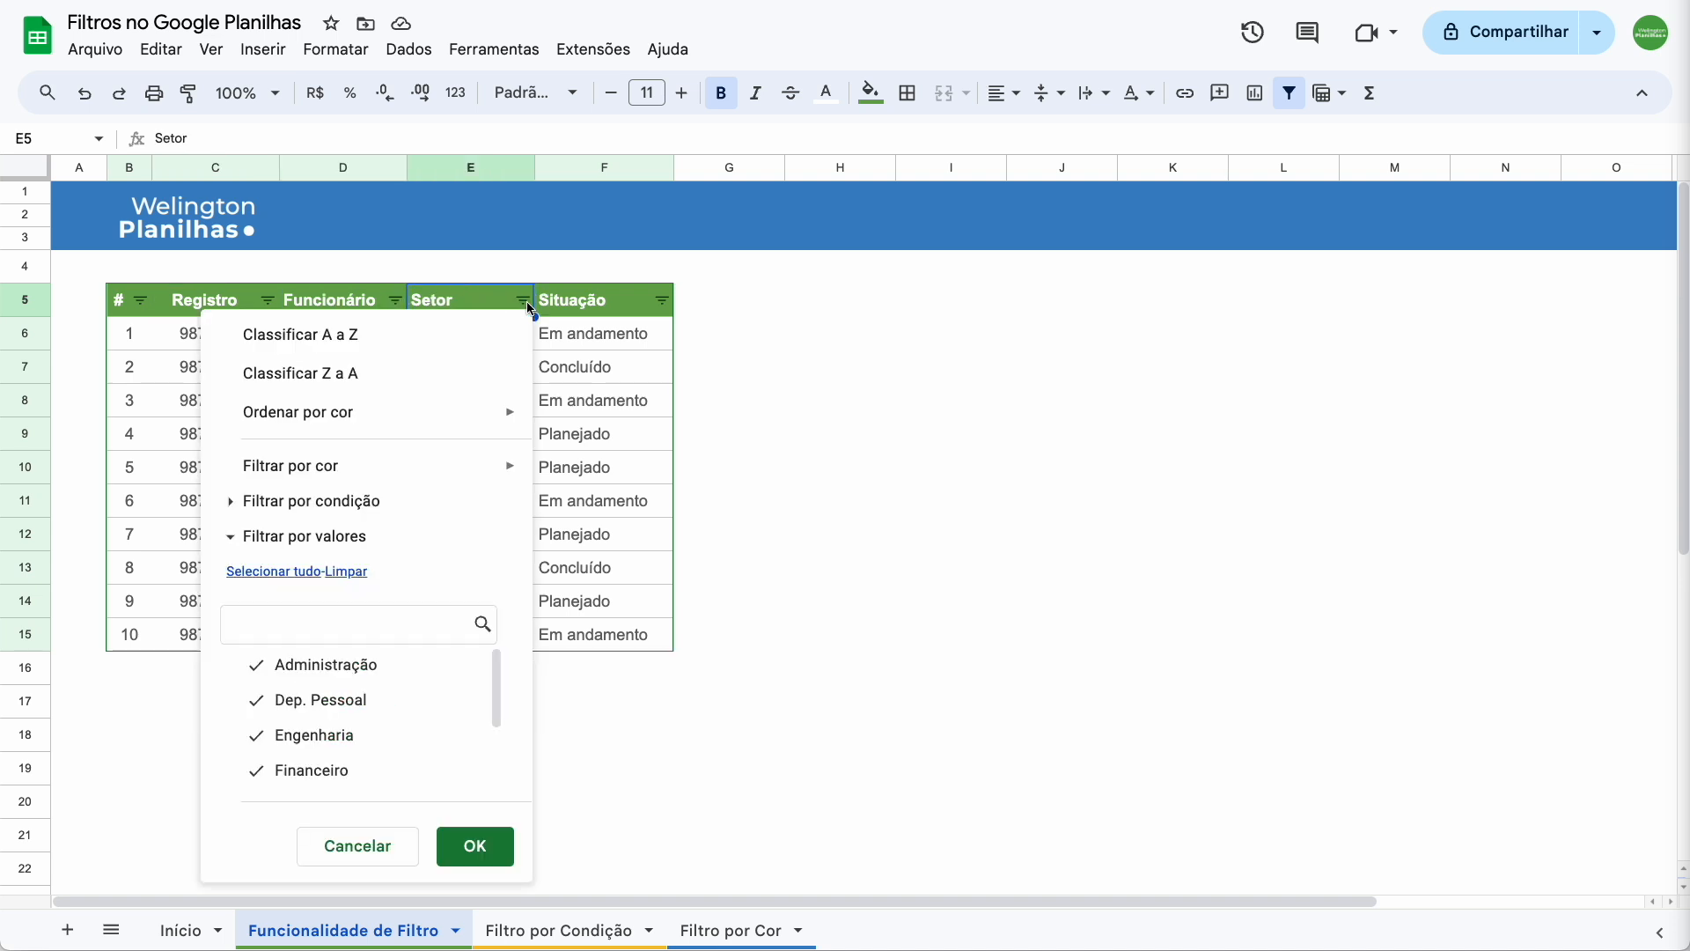
mouse_move(475, 471)
click(348, 572)
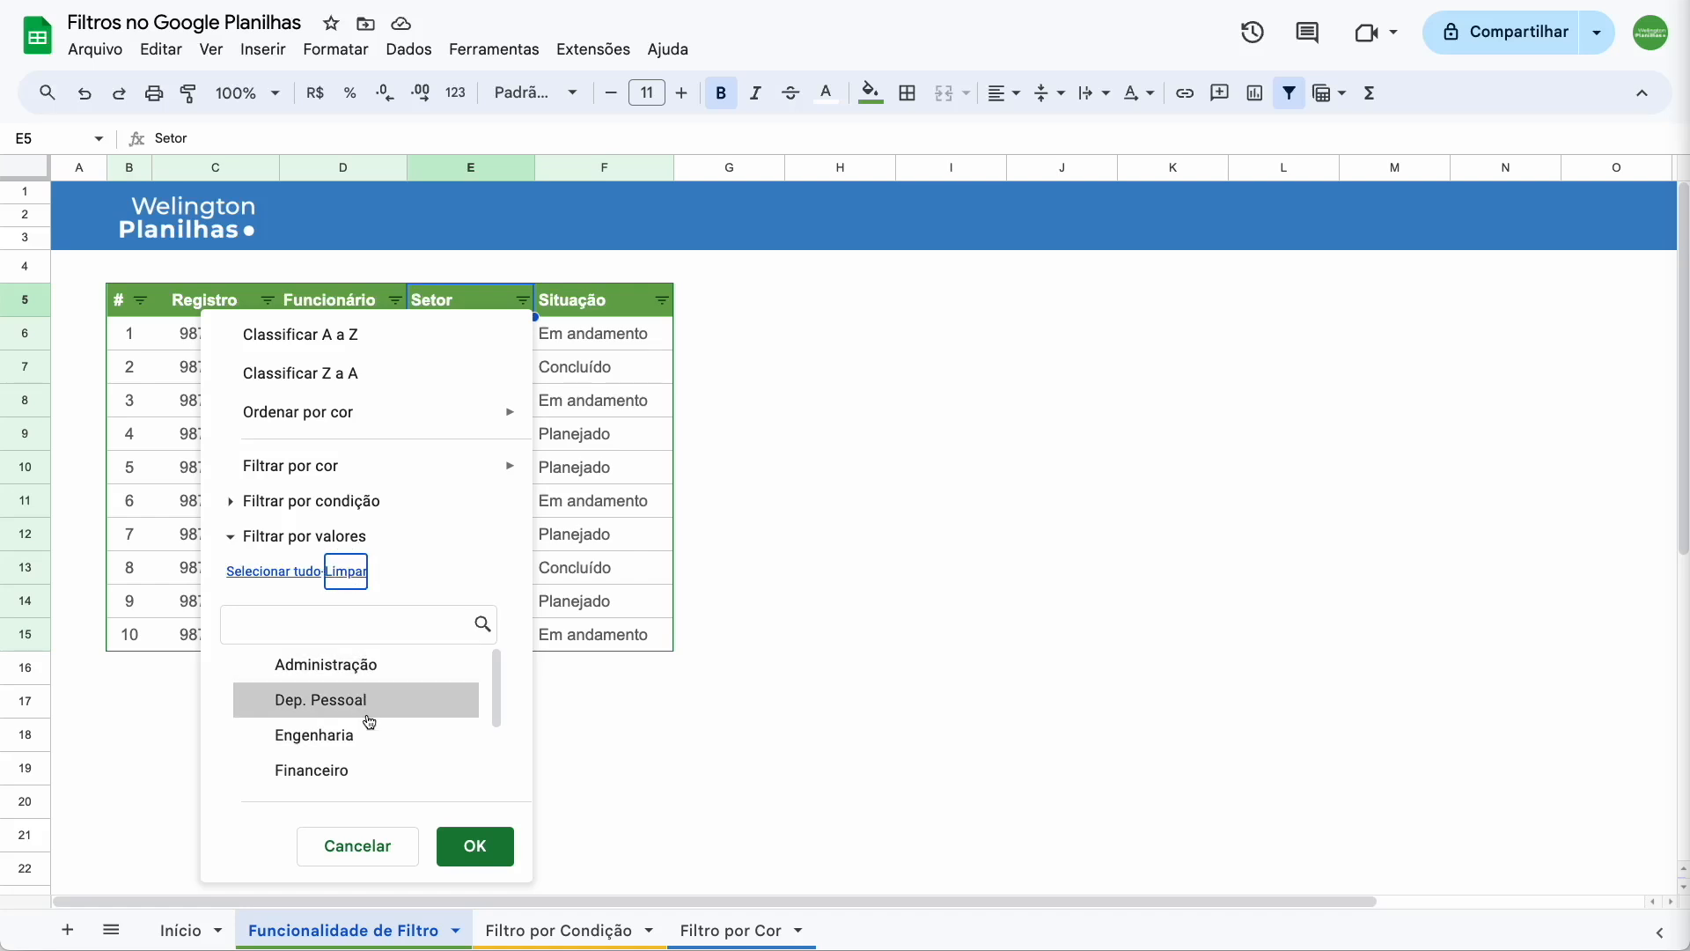
click(365, 627)
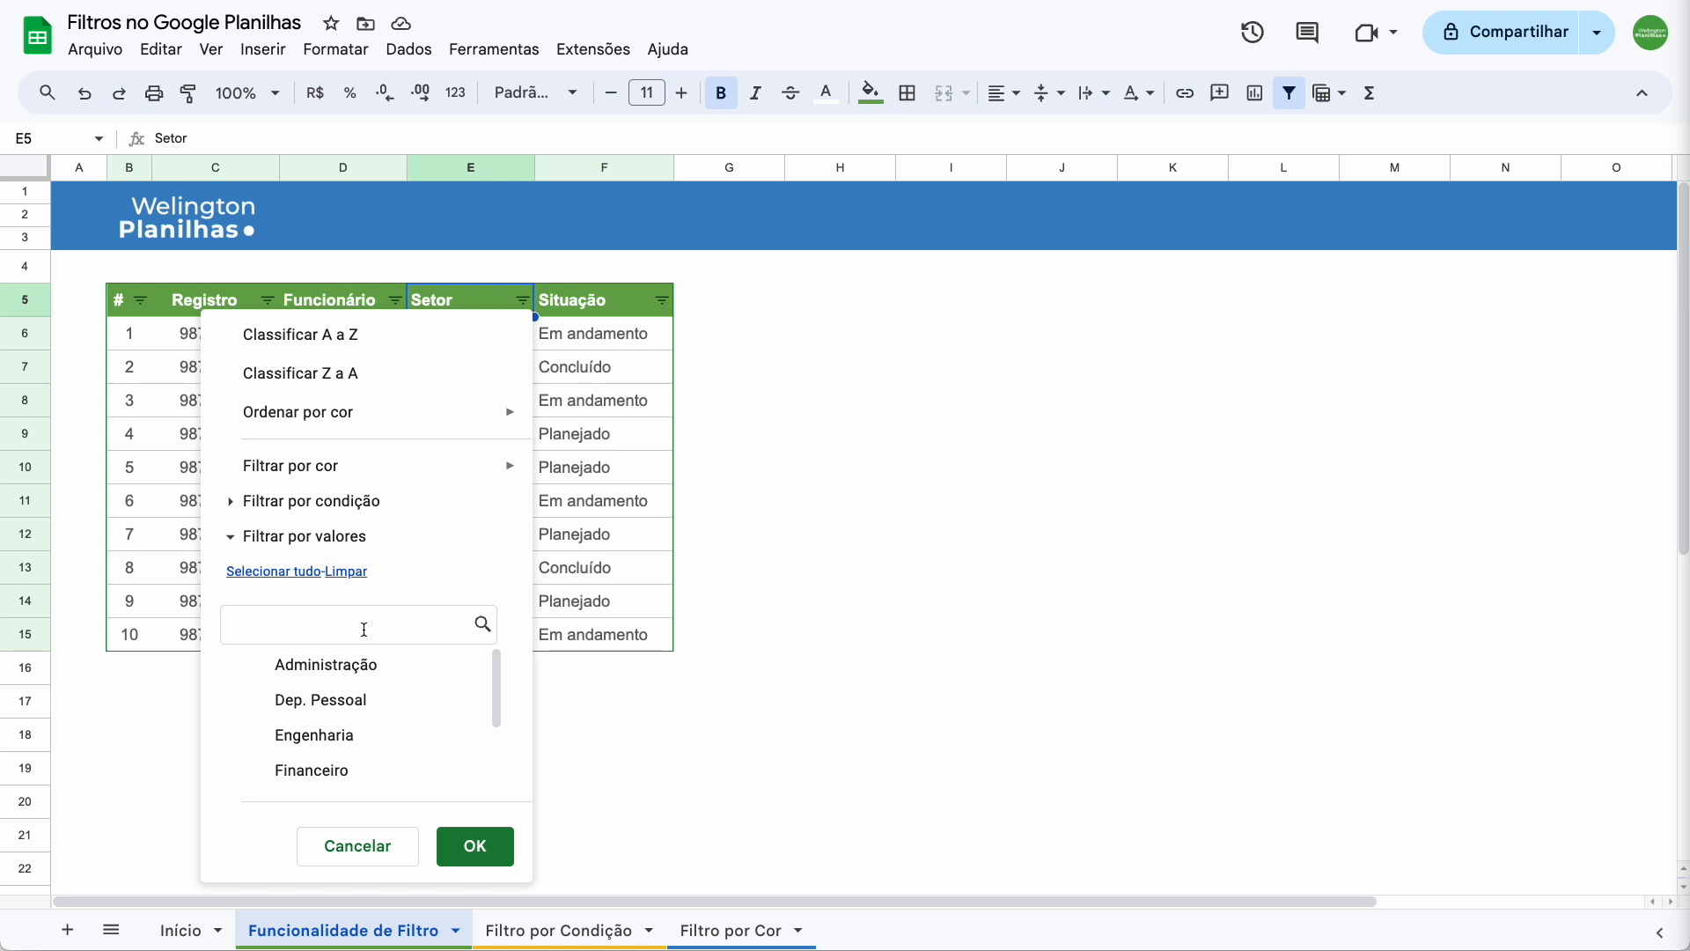
text(ve)
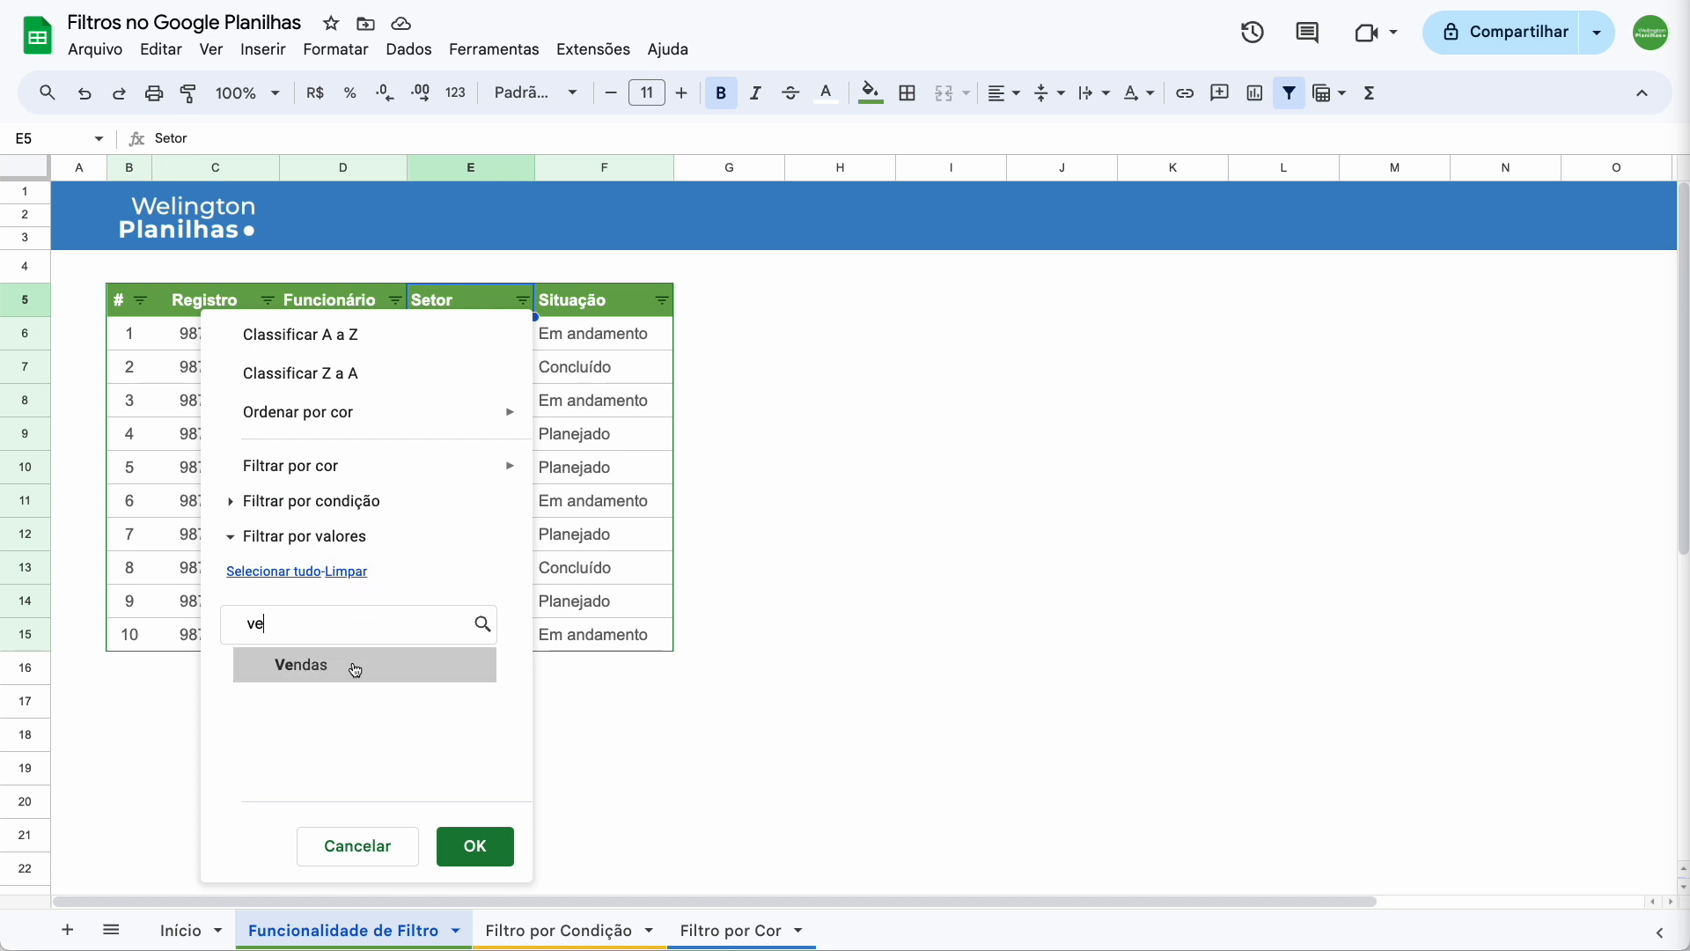
click(351, 673)
click(470, 840)
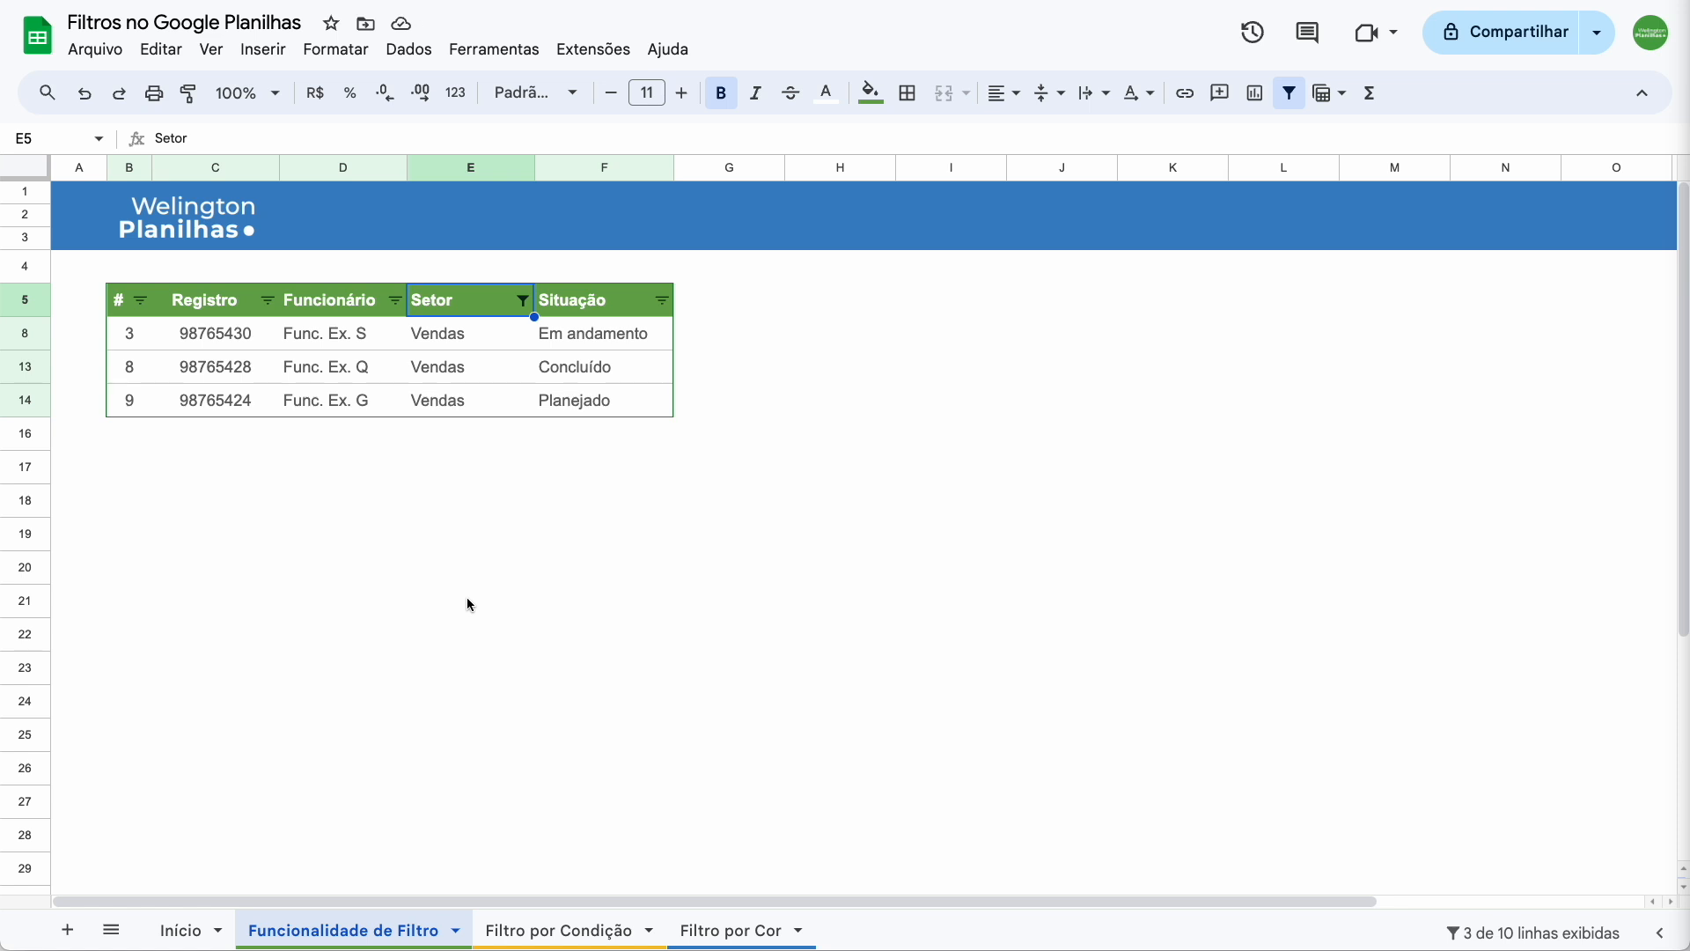
Reset the Setor column's filter by selecting all of its values again
click(523, 301)
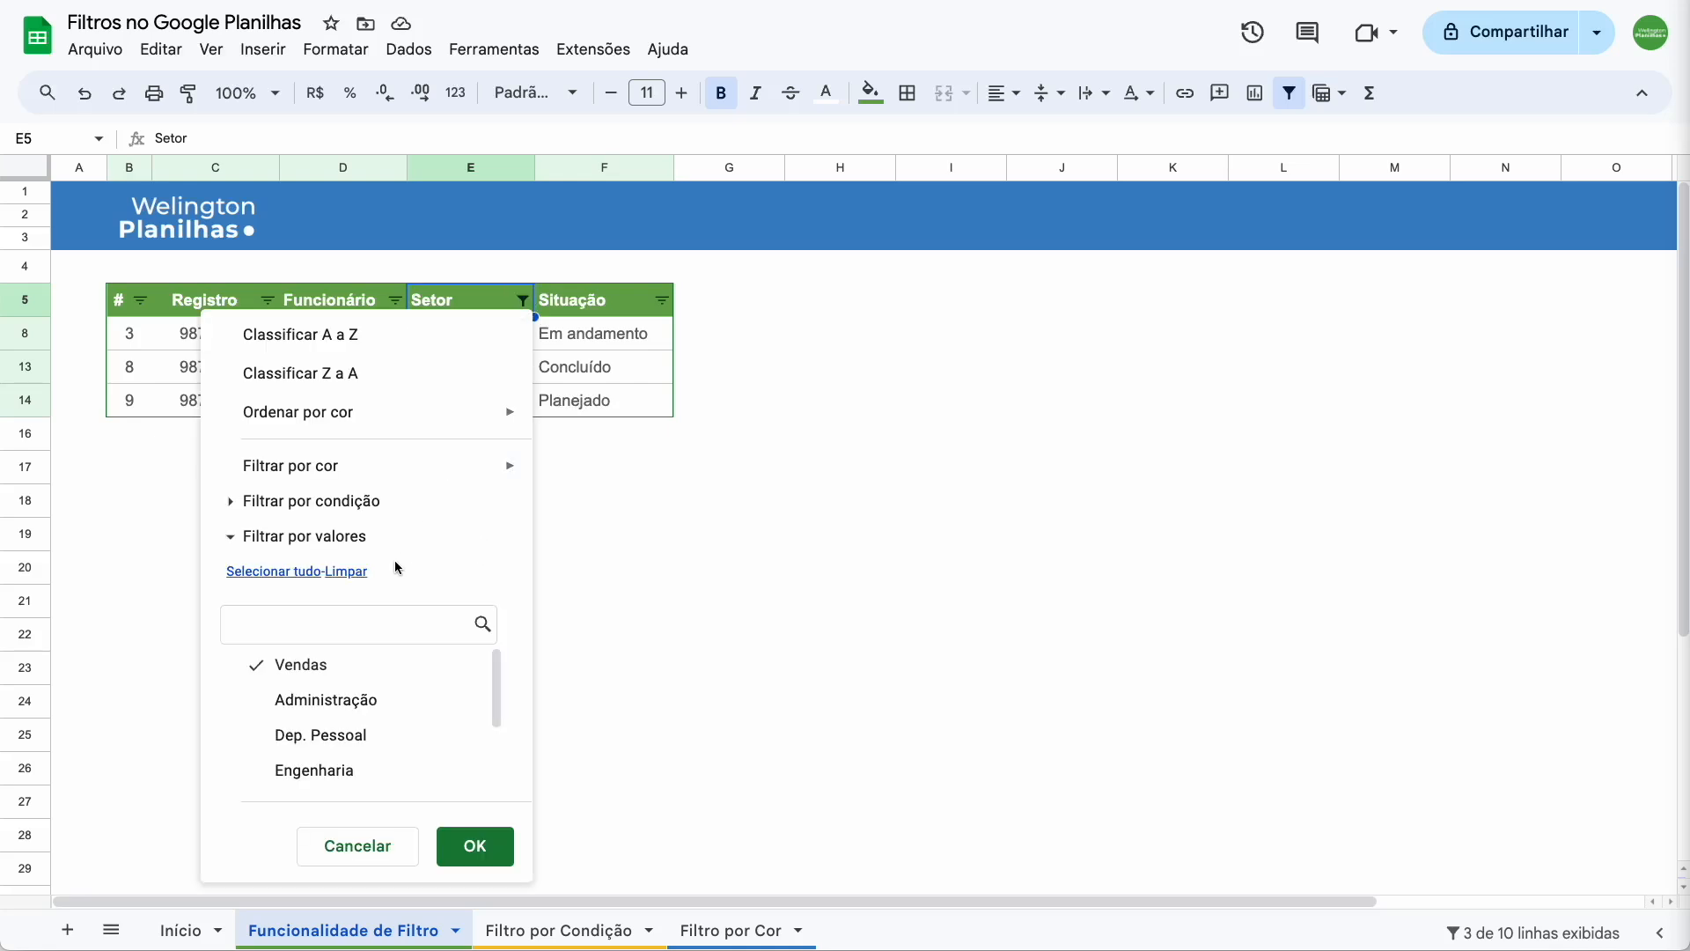
click(257, 572)
click(476, 846)
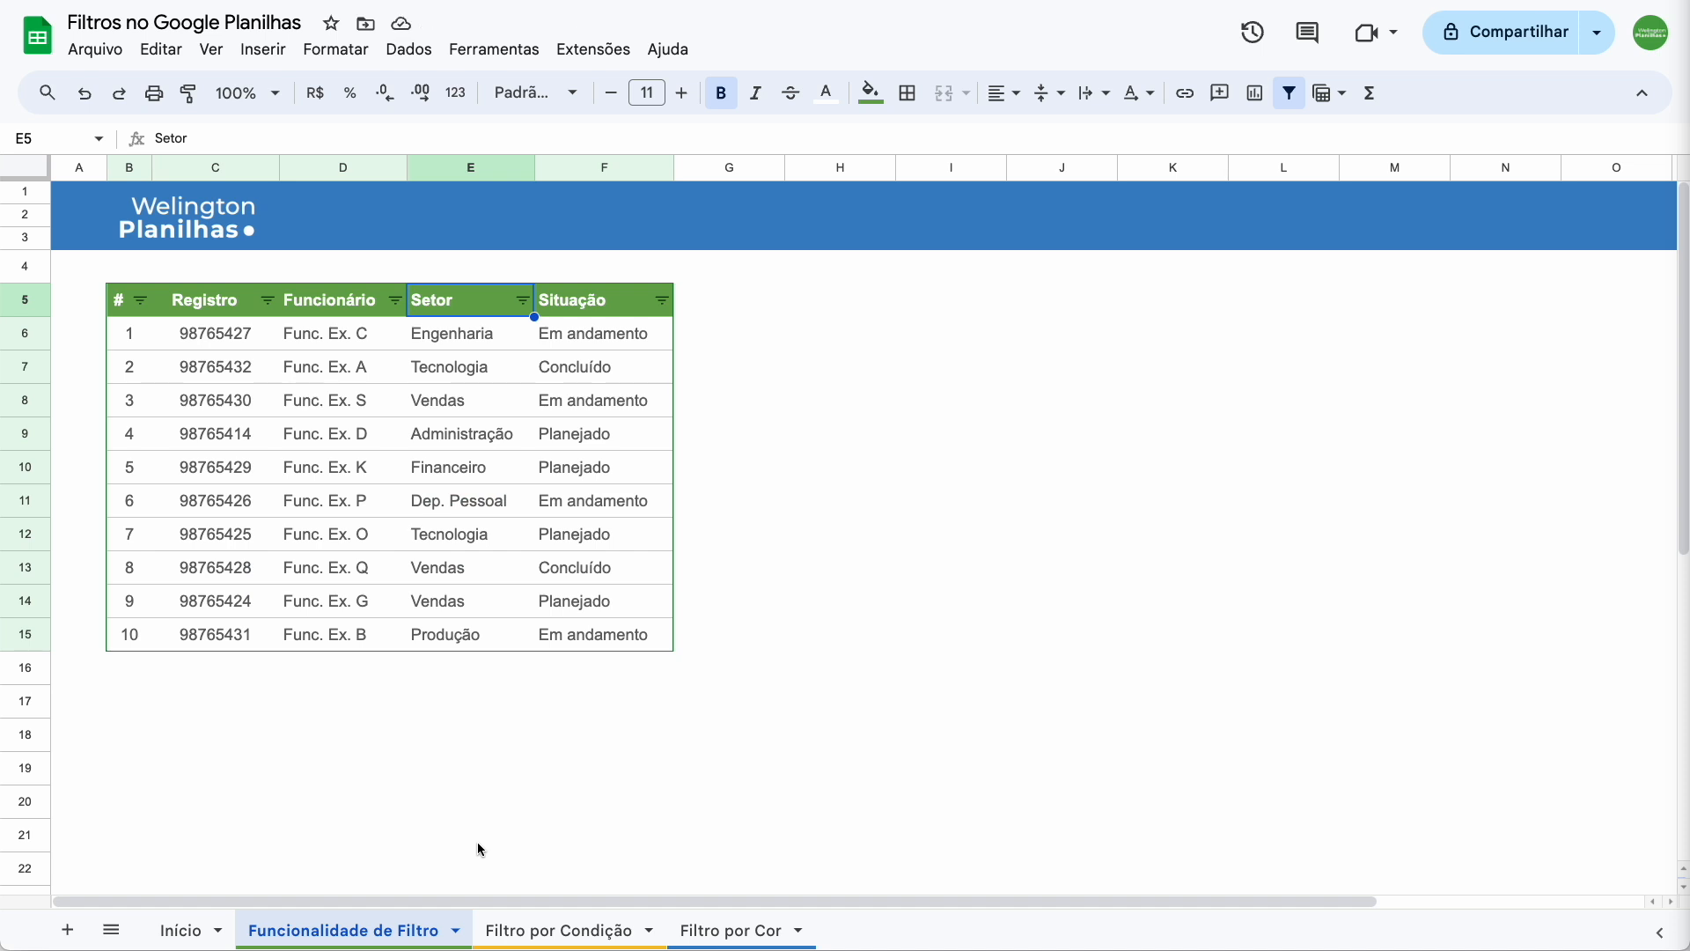
Clear the selected values in the Setor filter and apply it with only Vendas selected
click(523, 301)
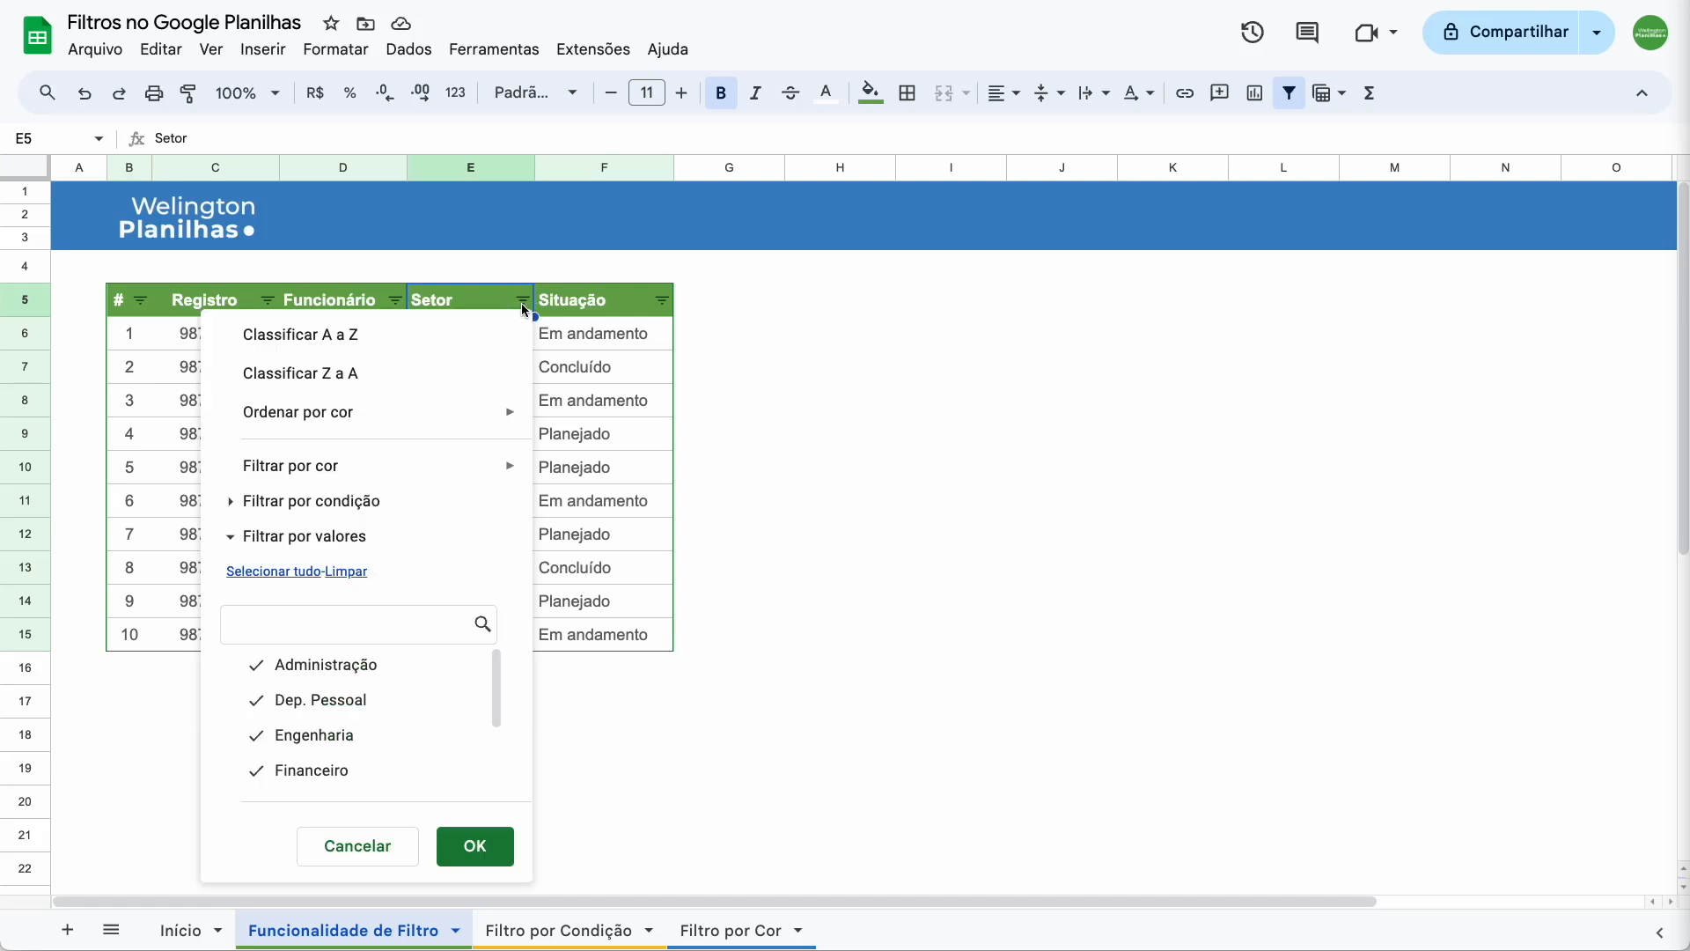
click(345, 572)
click(340, 619)
text(ven)
click(299, 665)
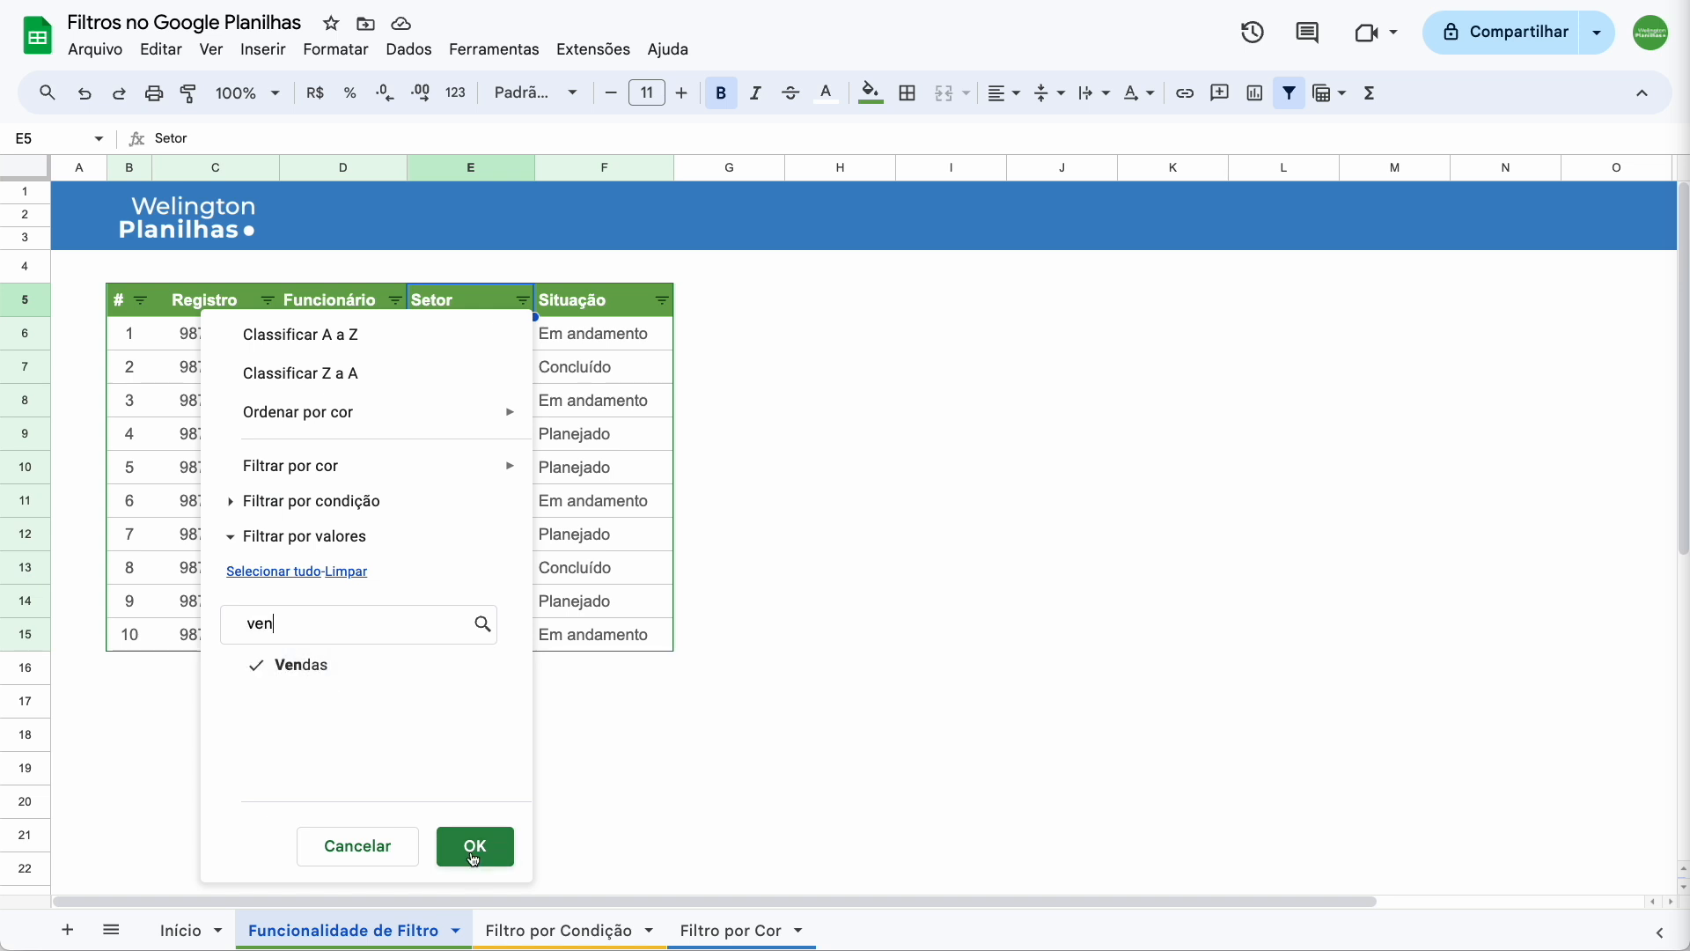
click(475, 846)
Exclude Planejado from the Situação column's value filter, keeping Concluído and Em andamento
click(661, 301)
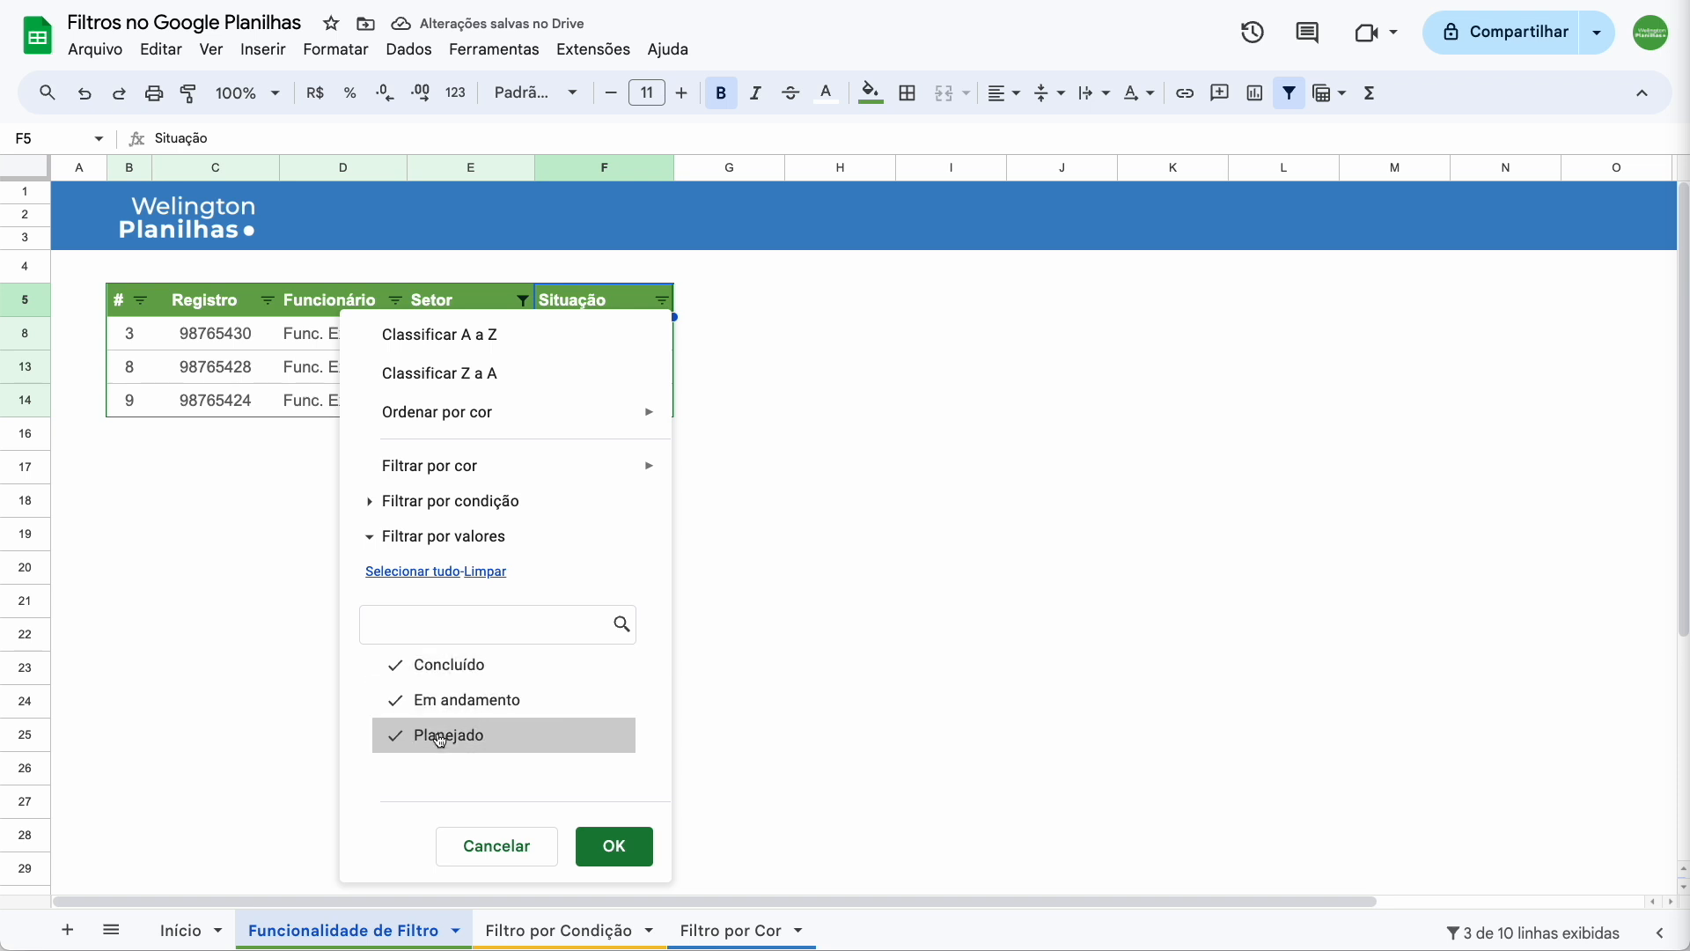
click(498, 744)
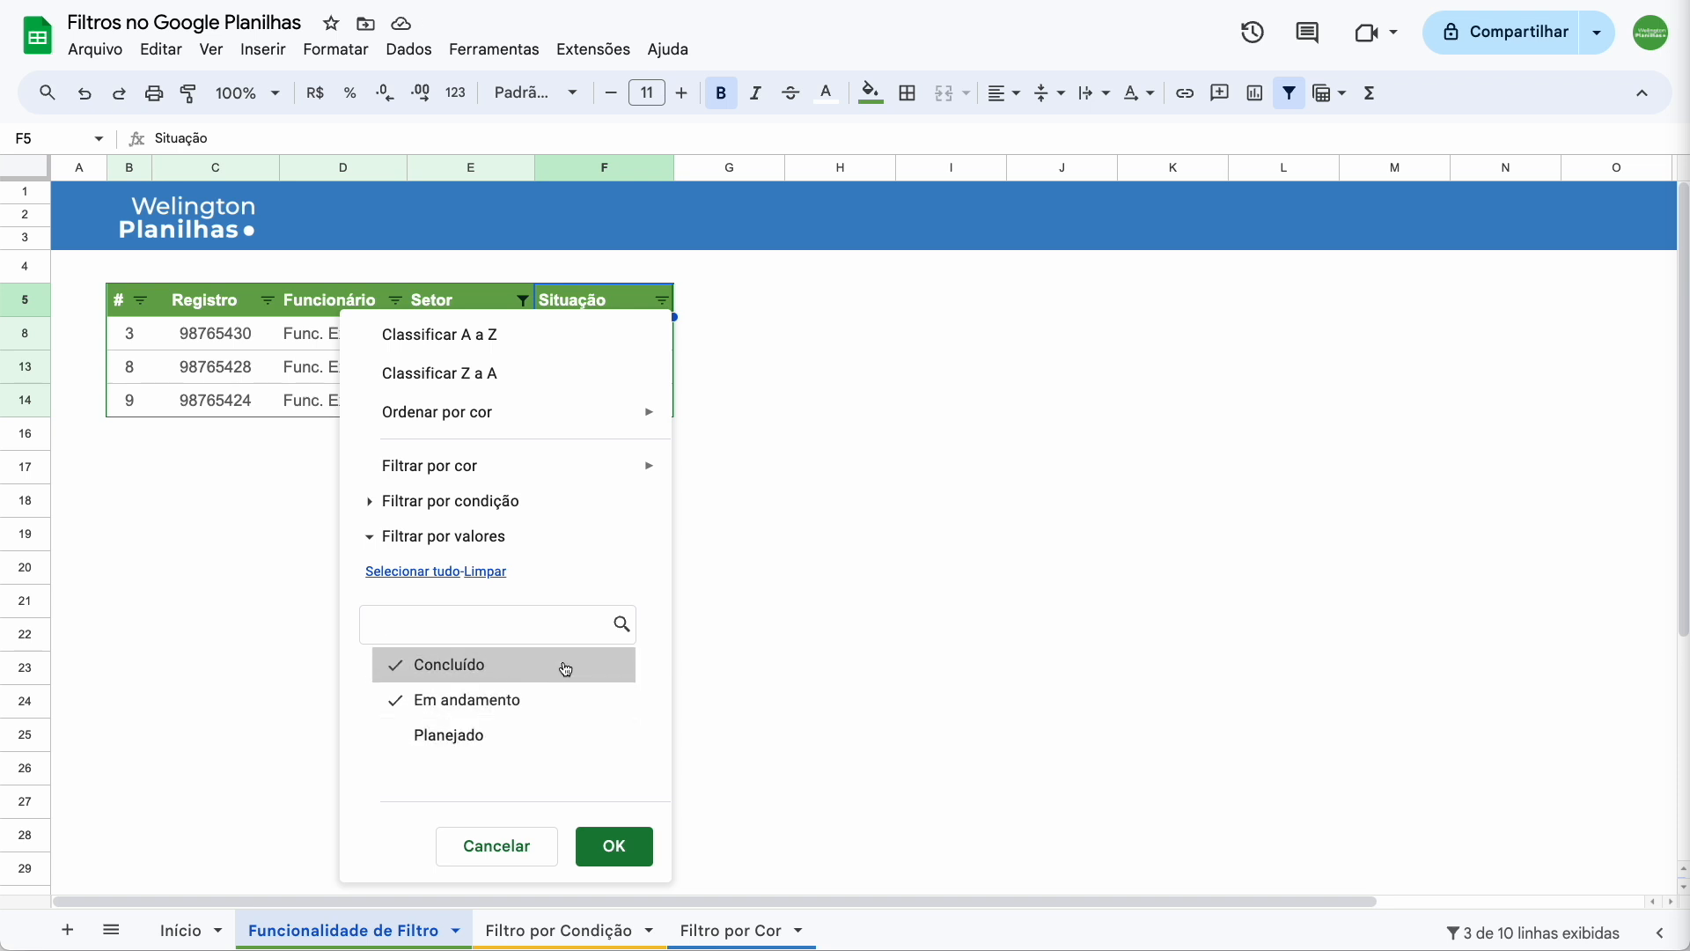
click(612, 846)
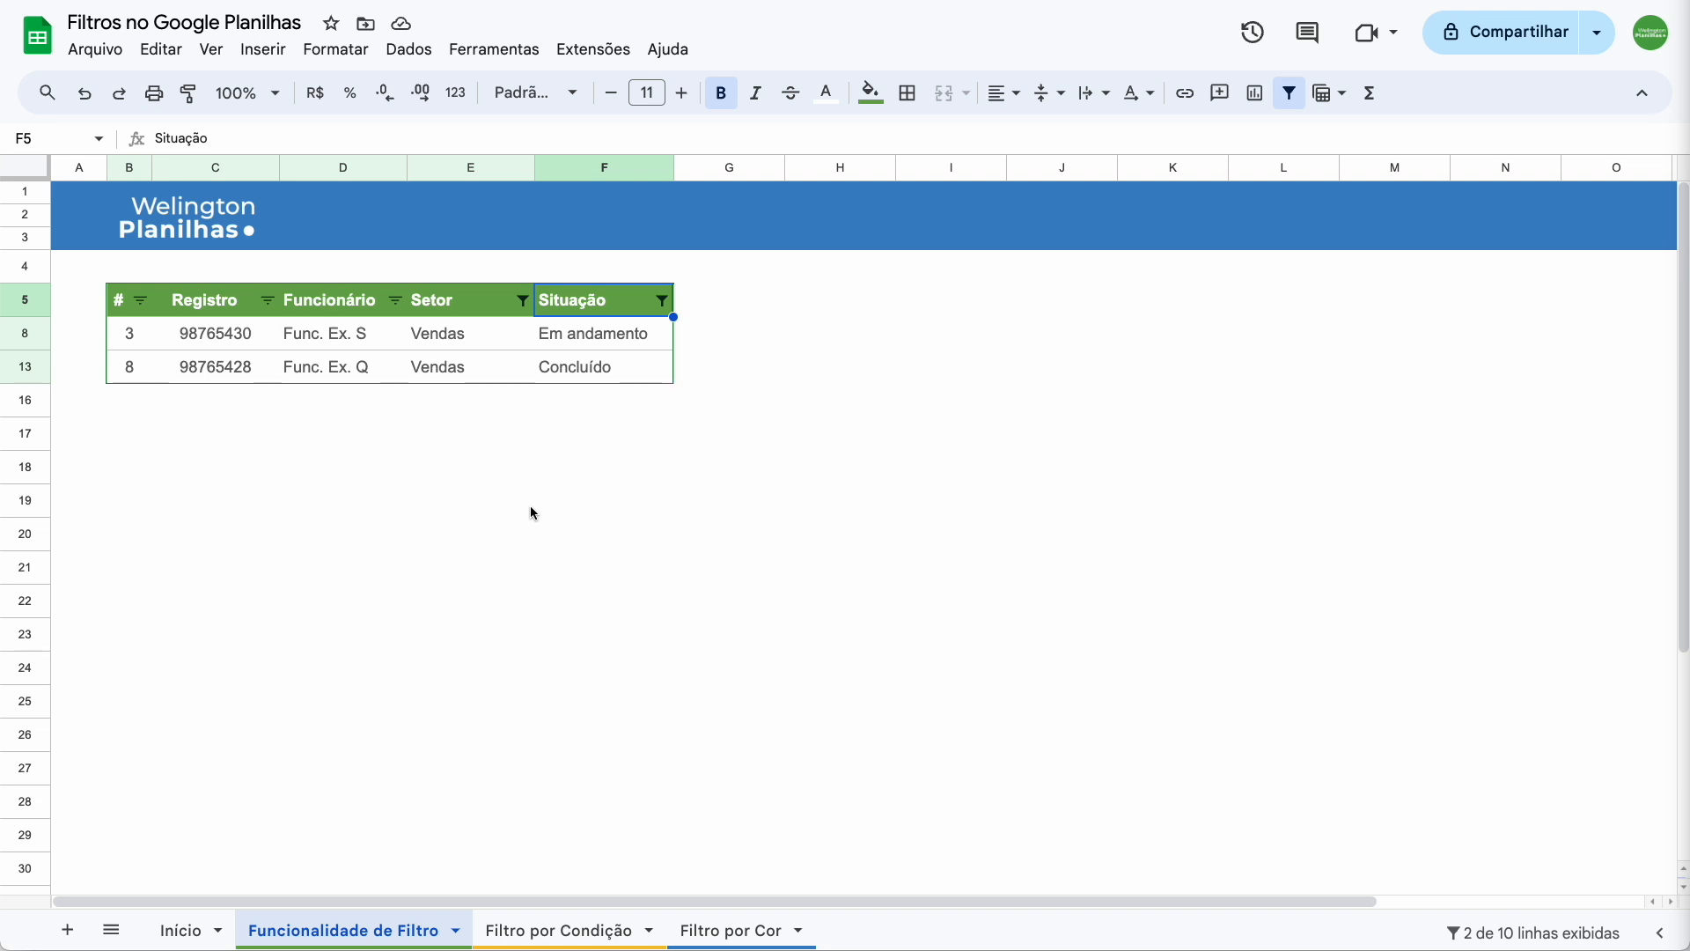
click(662, 300)
click(402, 570)
click(495, 843)
Remove the filter from the table on the Funcionalidade de Filtro sheet
right_click(476, 304)
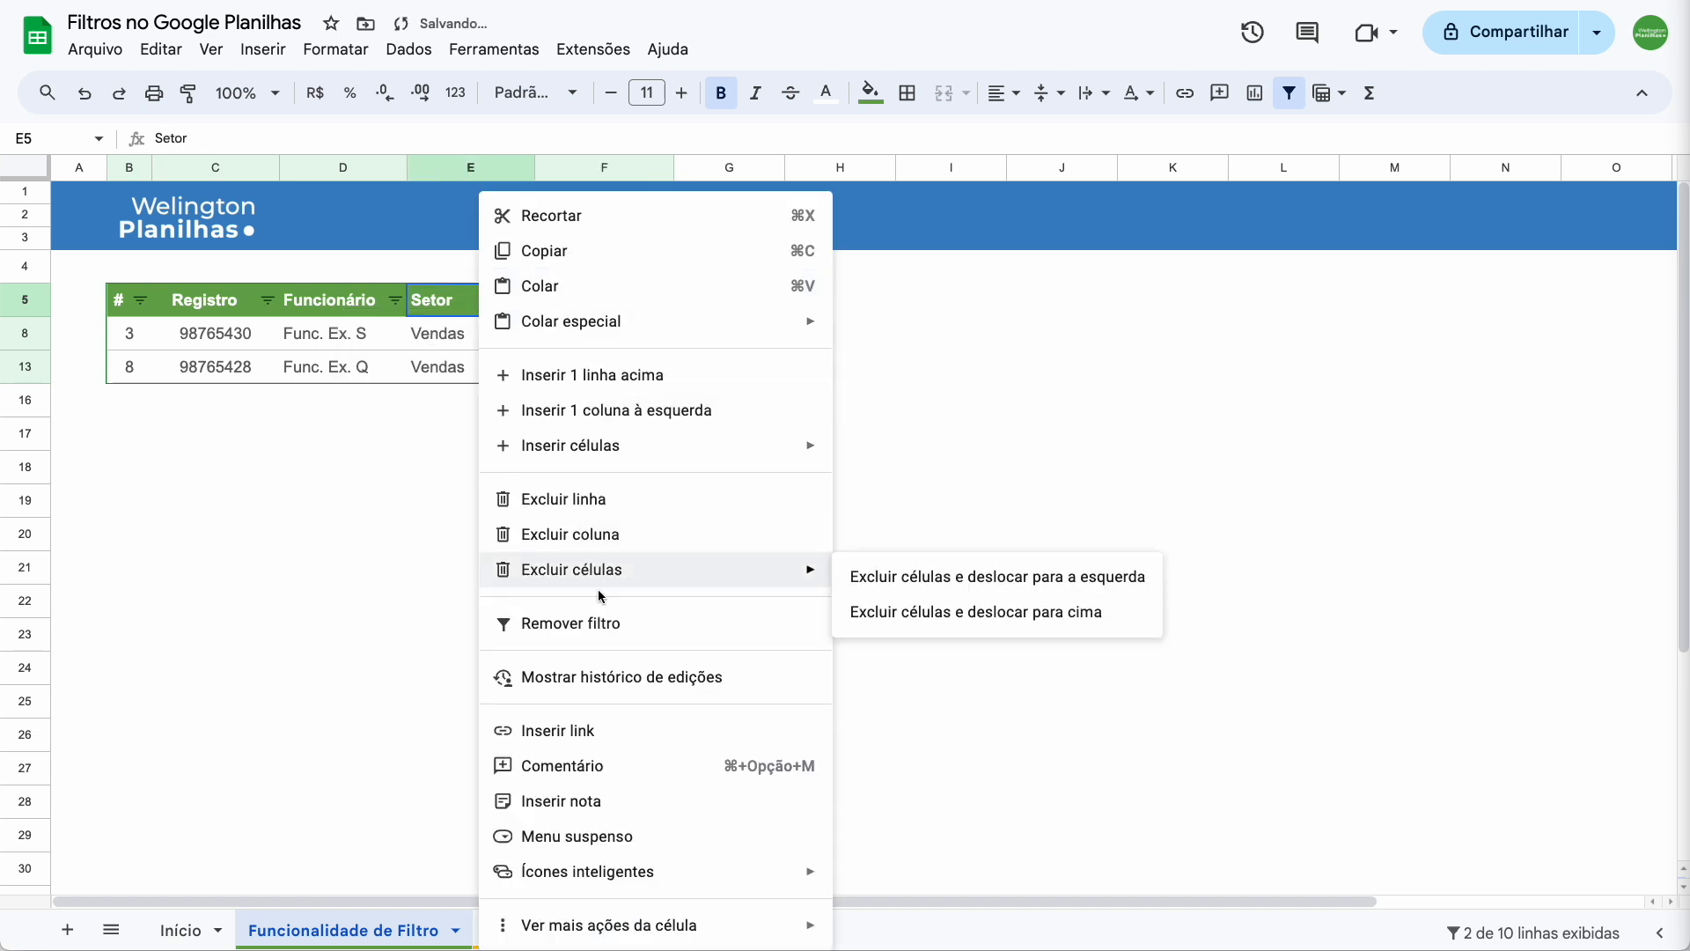
click(694, 635)
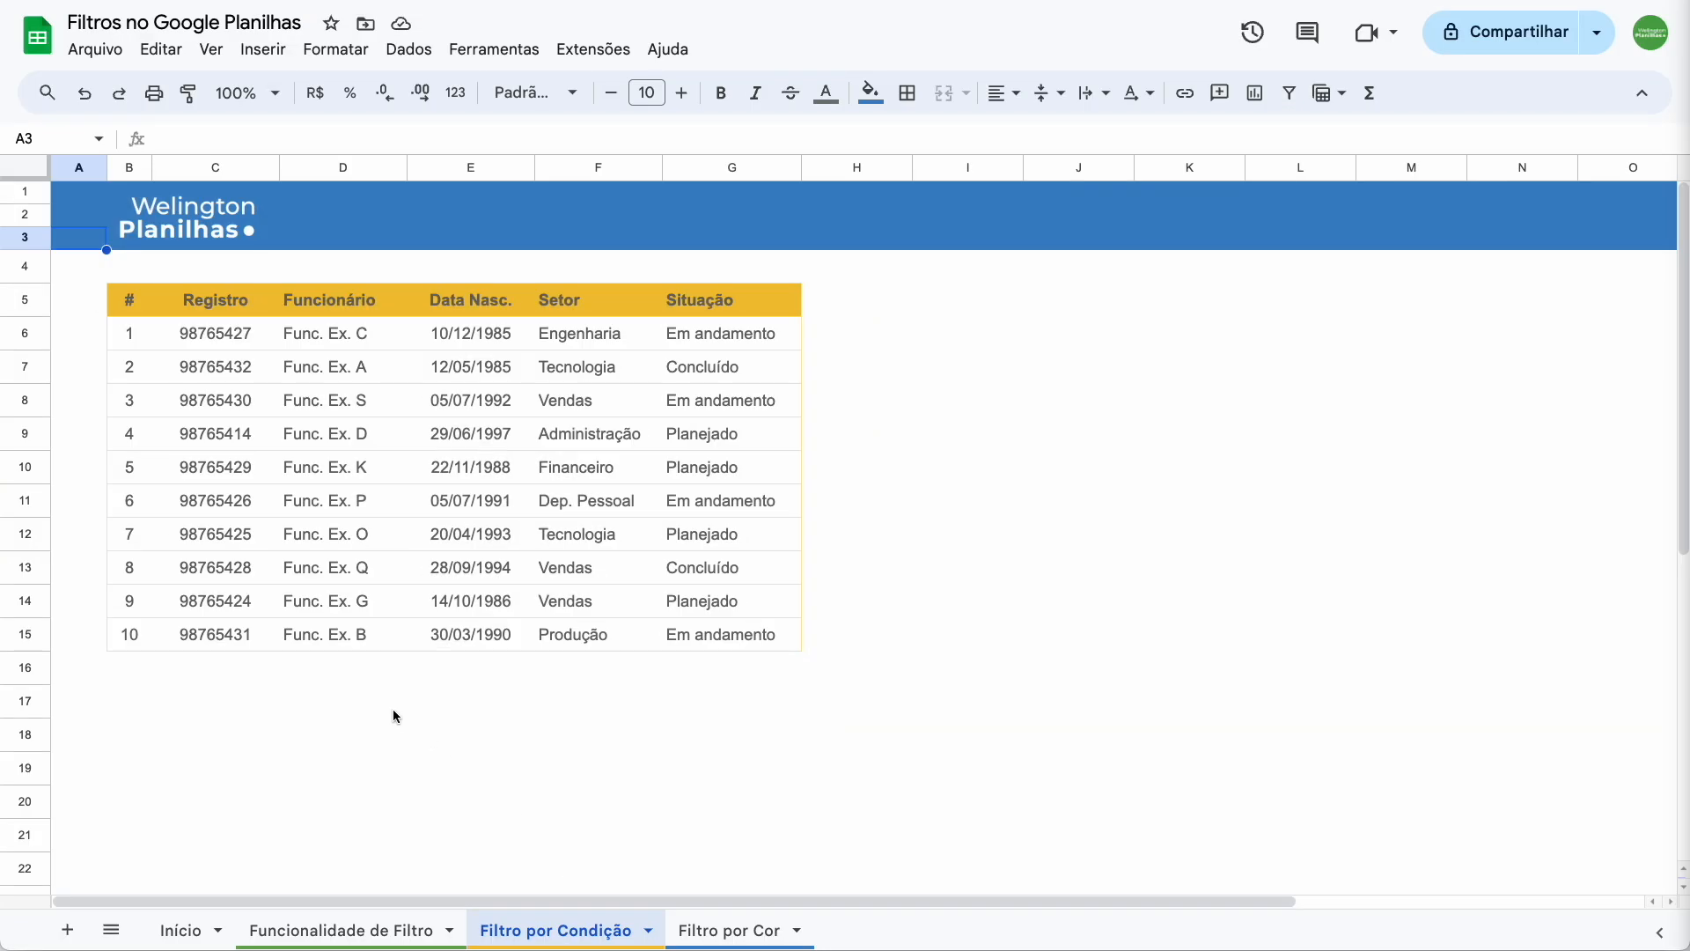
Create a filter on the table in the Filtro por Condição sheet, starting from header cell B5
click(138, 305)
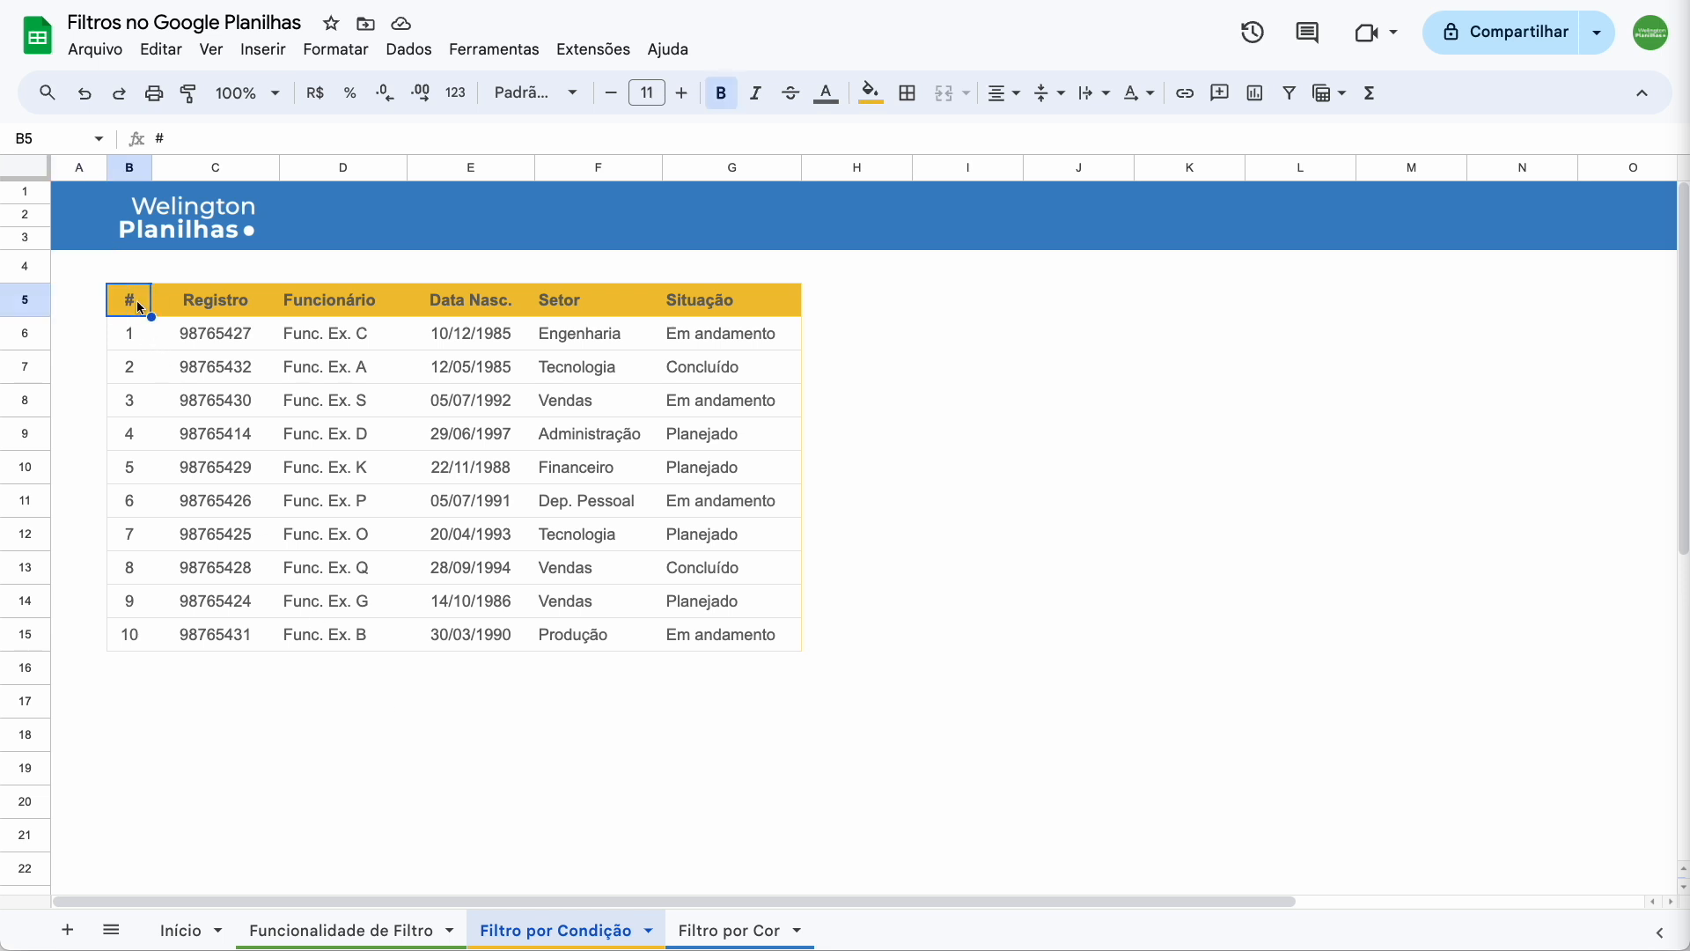
right_click(137, 304)
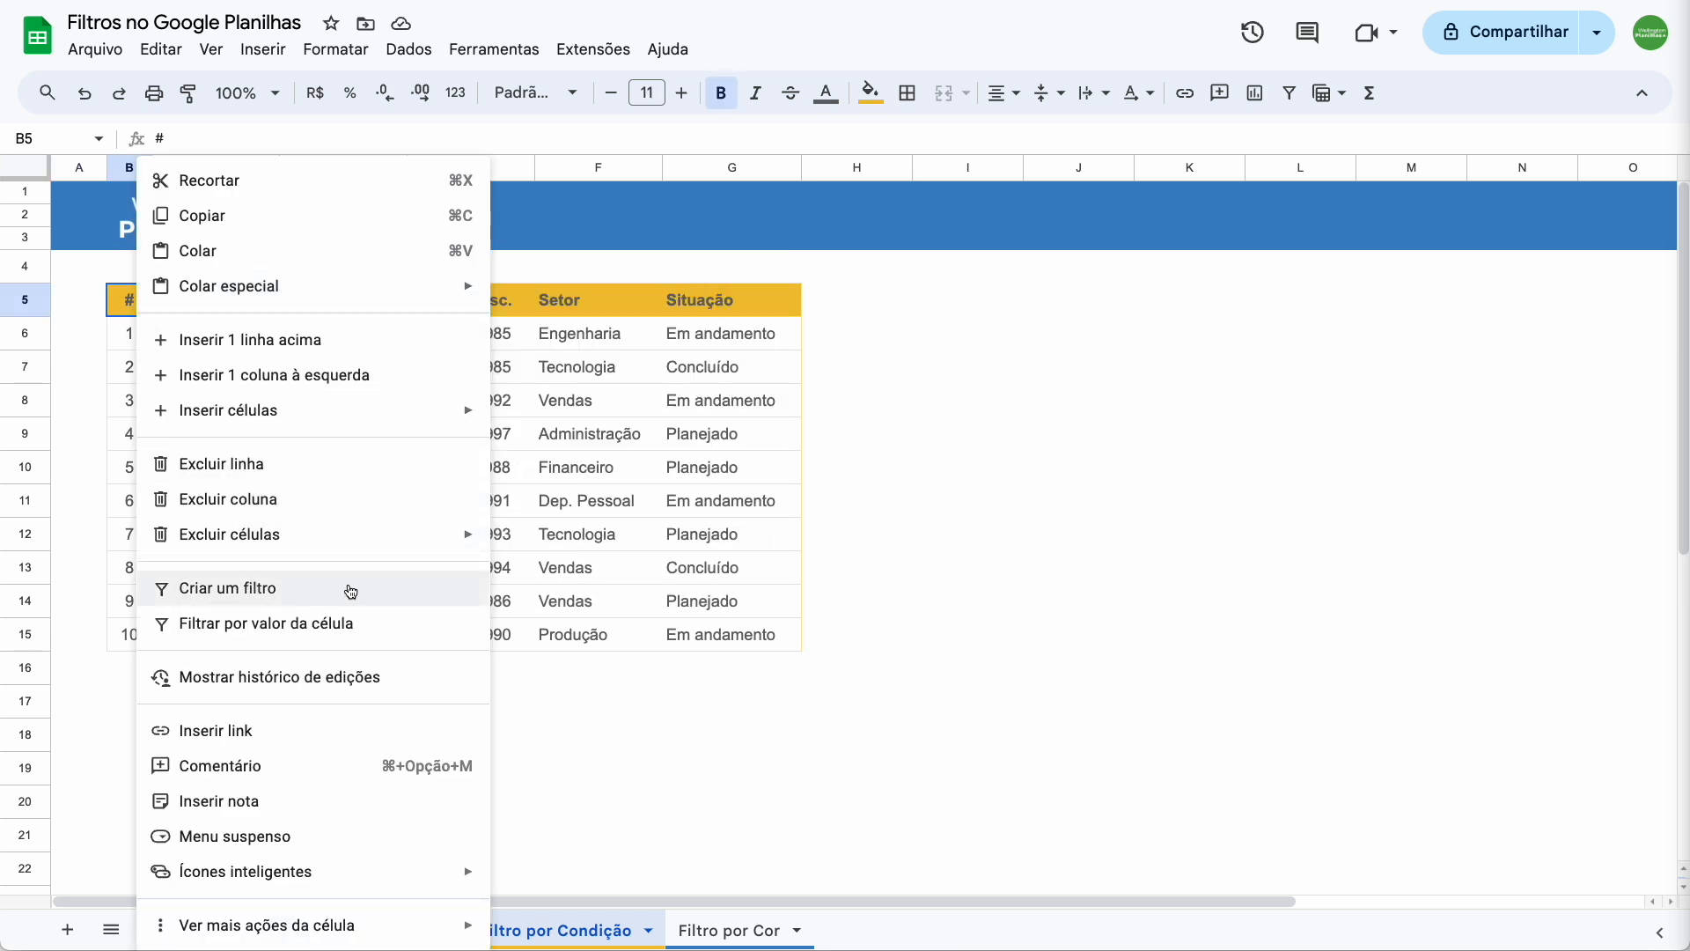
click(350, 590)
Choose the condition Maior que for filtering the Registro column
click(266, 301)
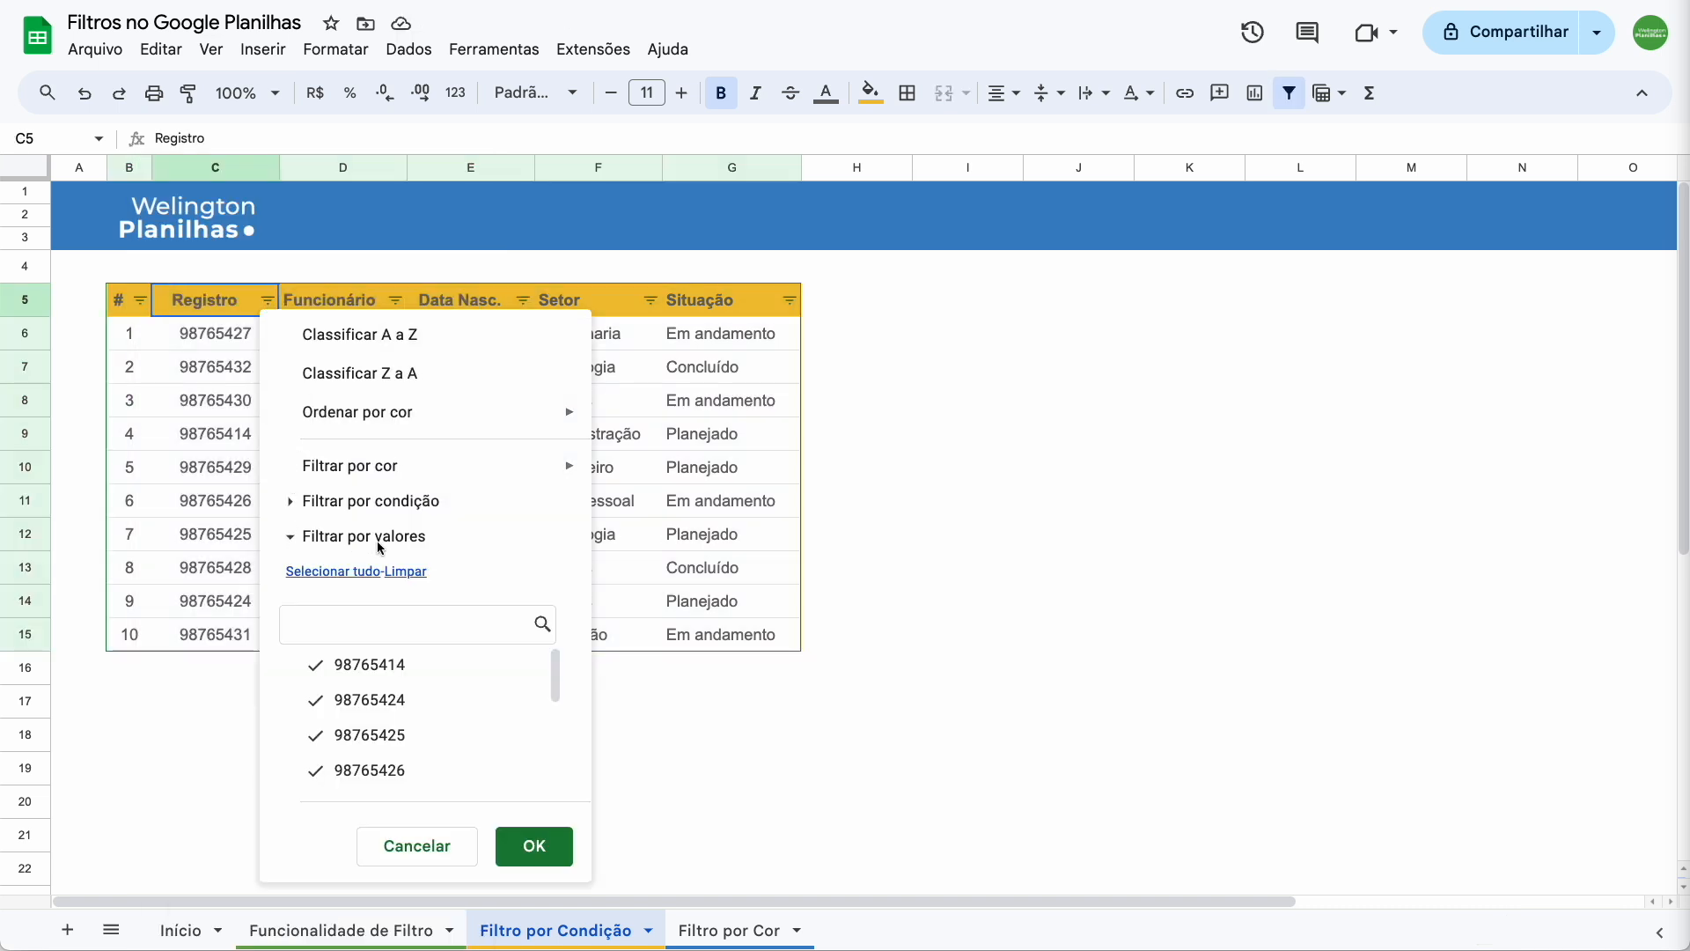
click(293, 537)
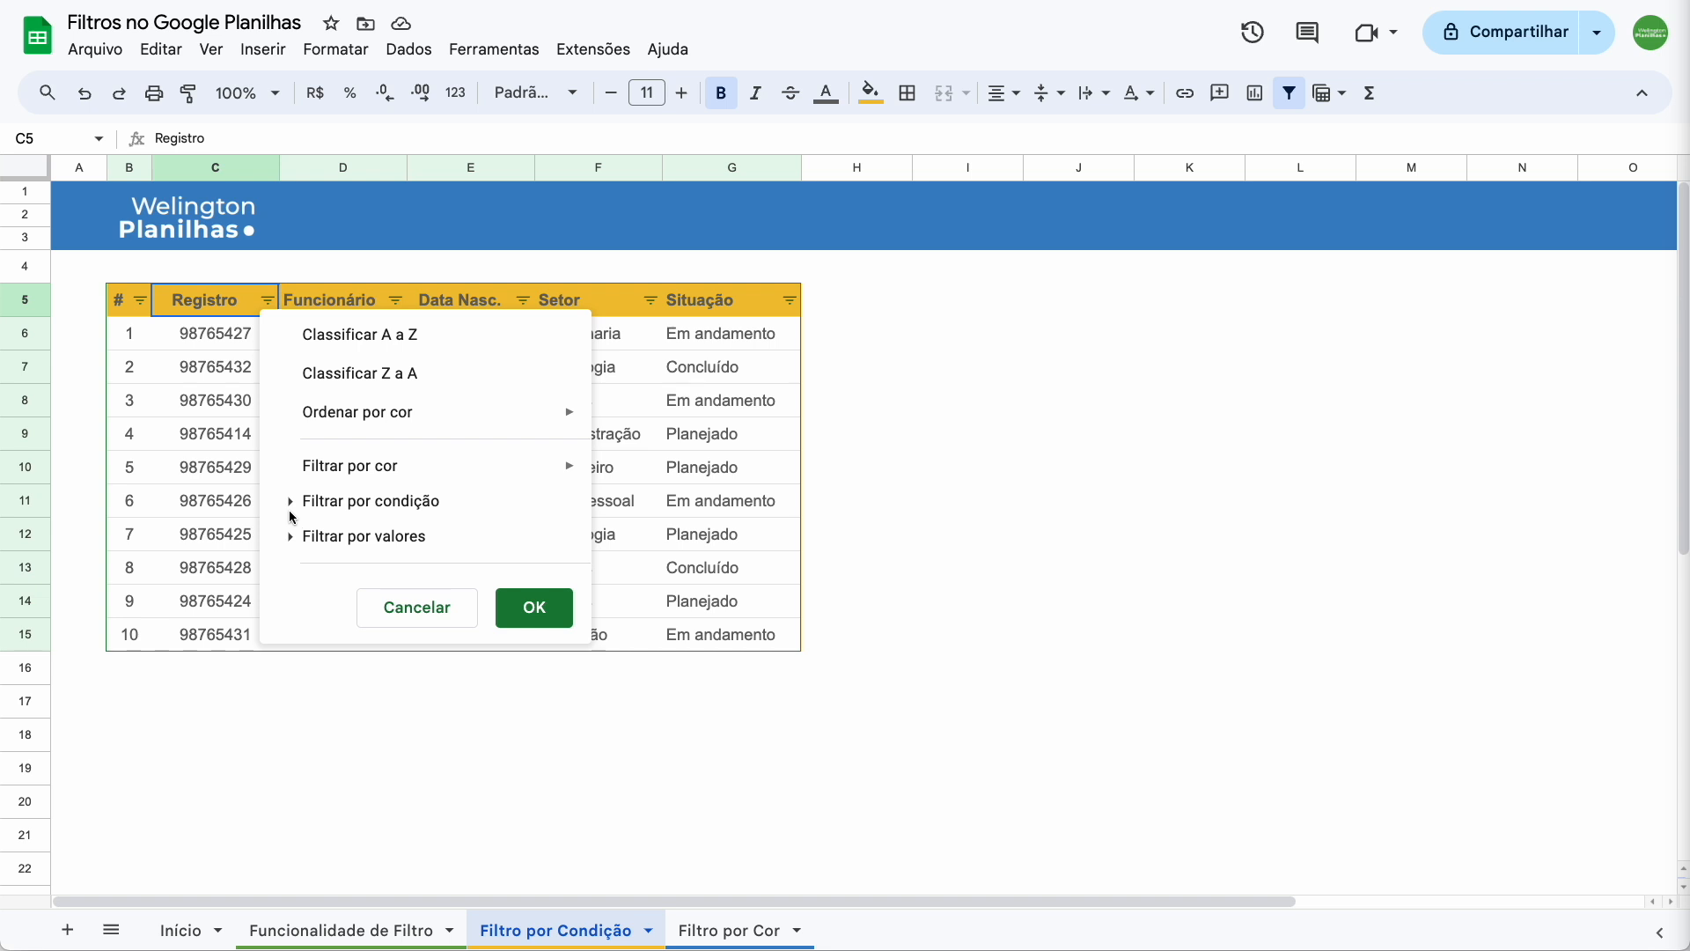
click(291, 506)
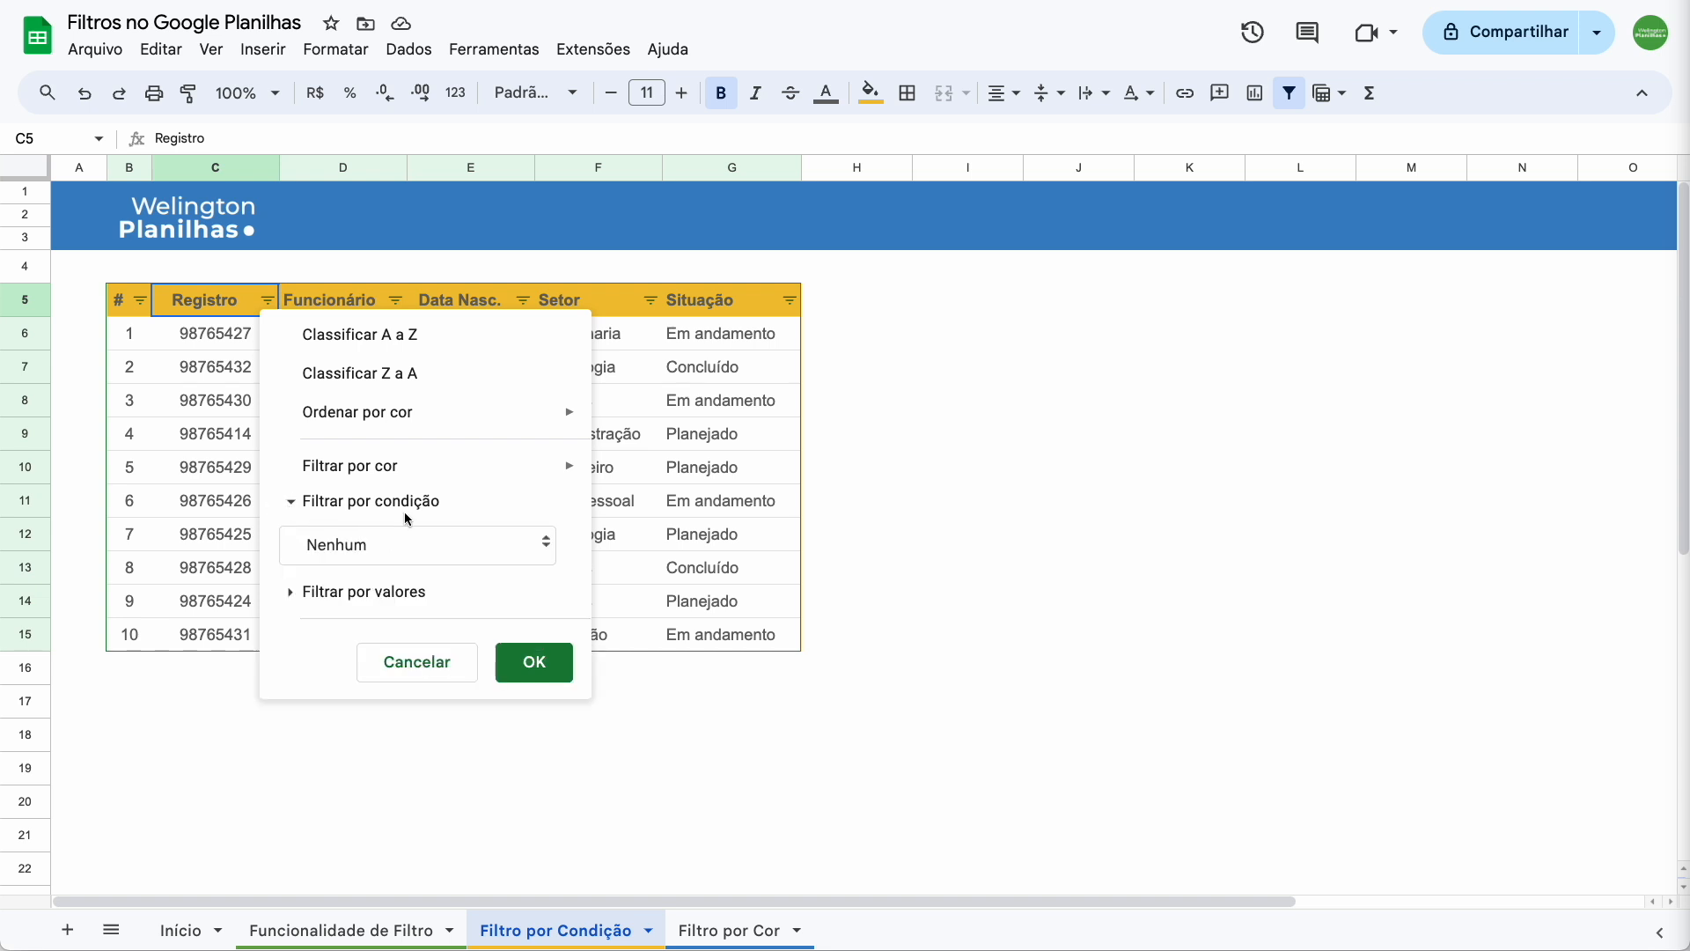
click(544, 552)
scroll(463, 563, down, 3)
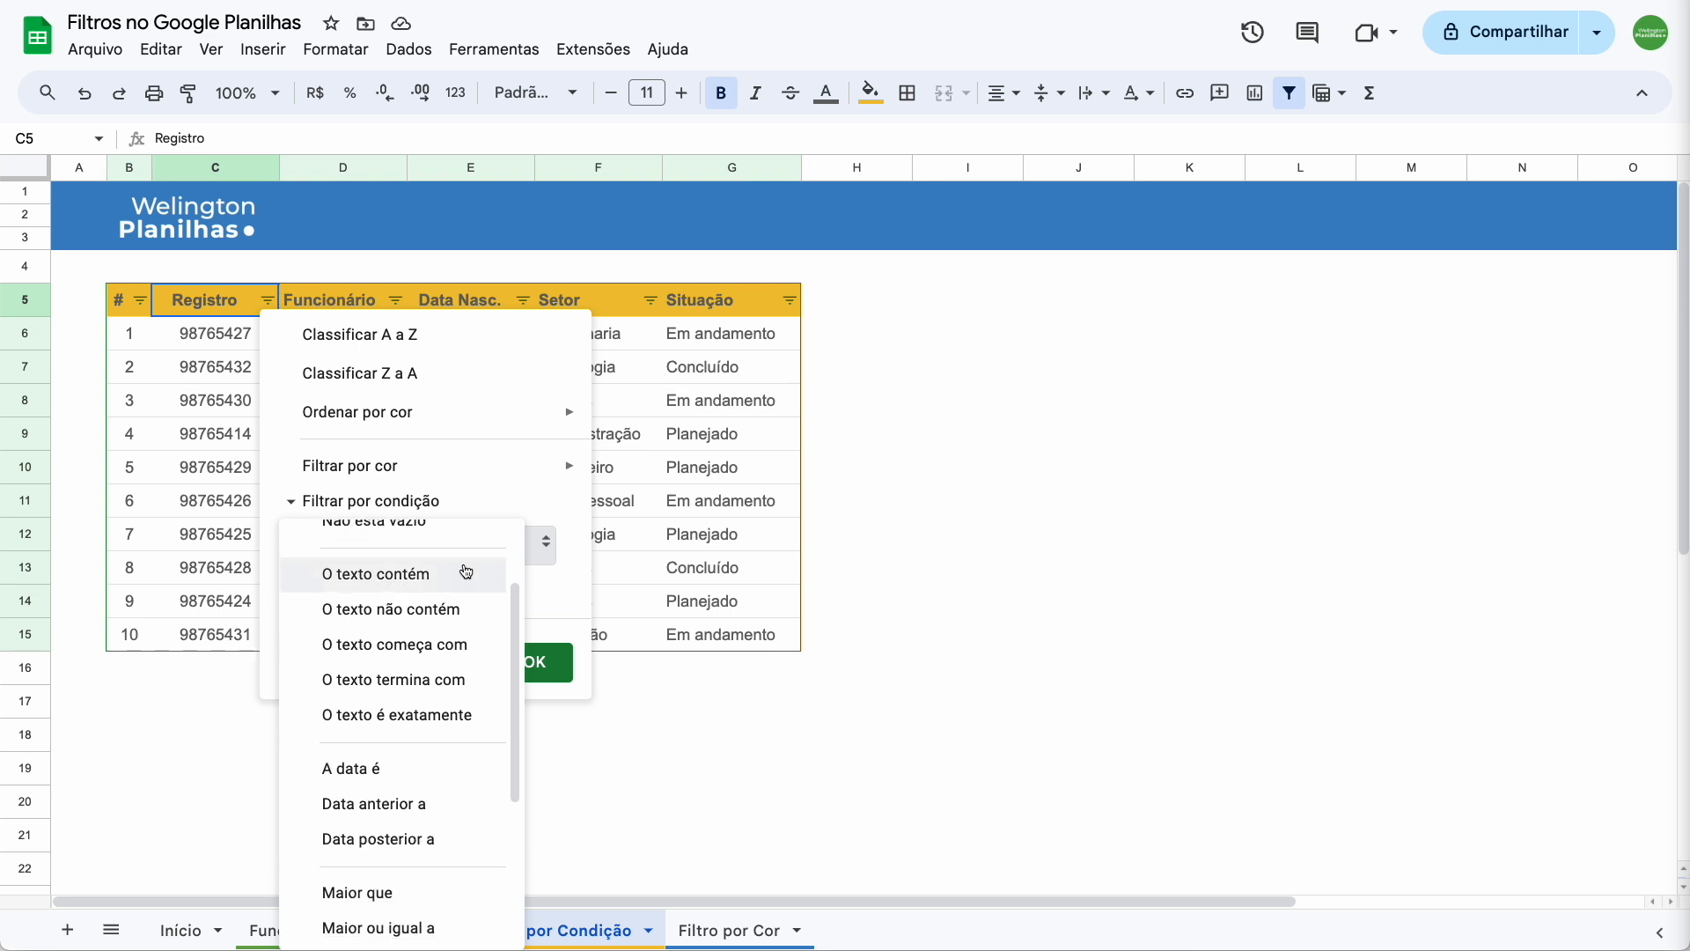
scroll(466, 572, down, 4)
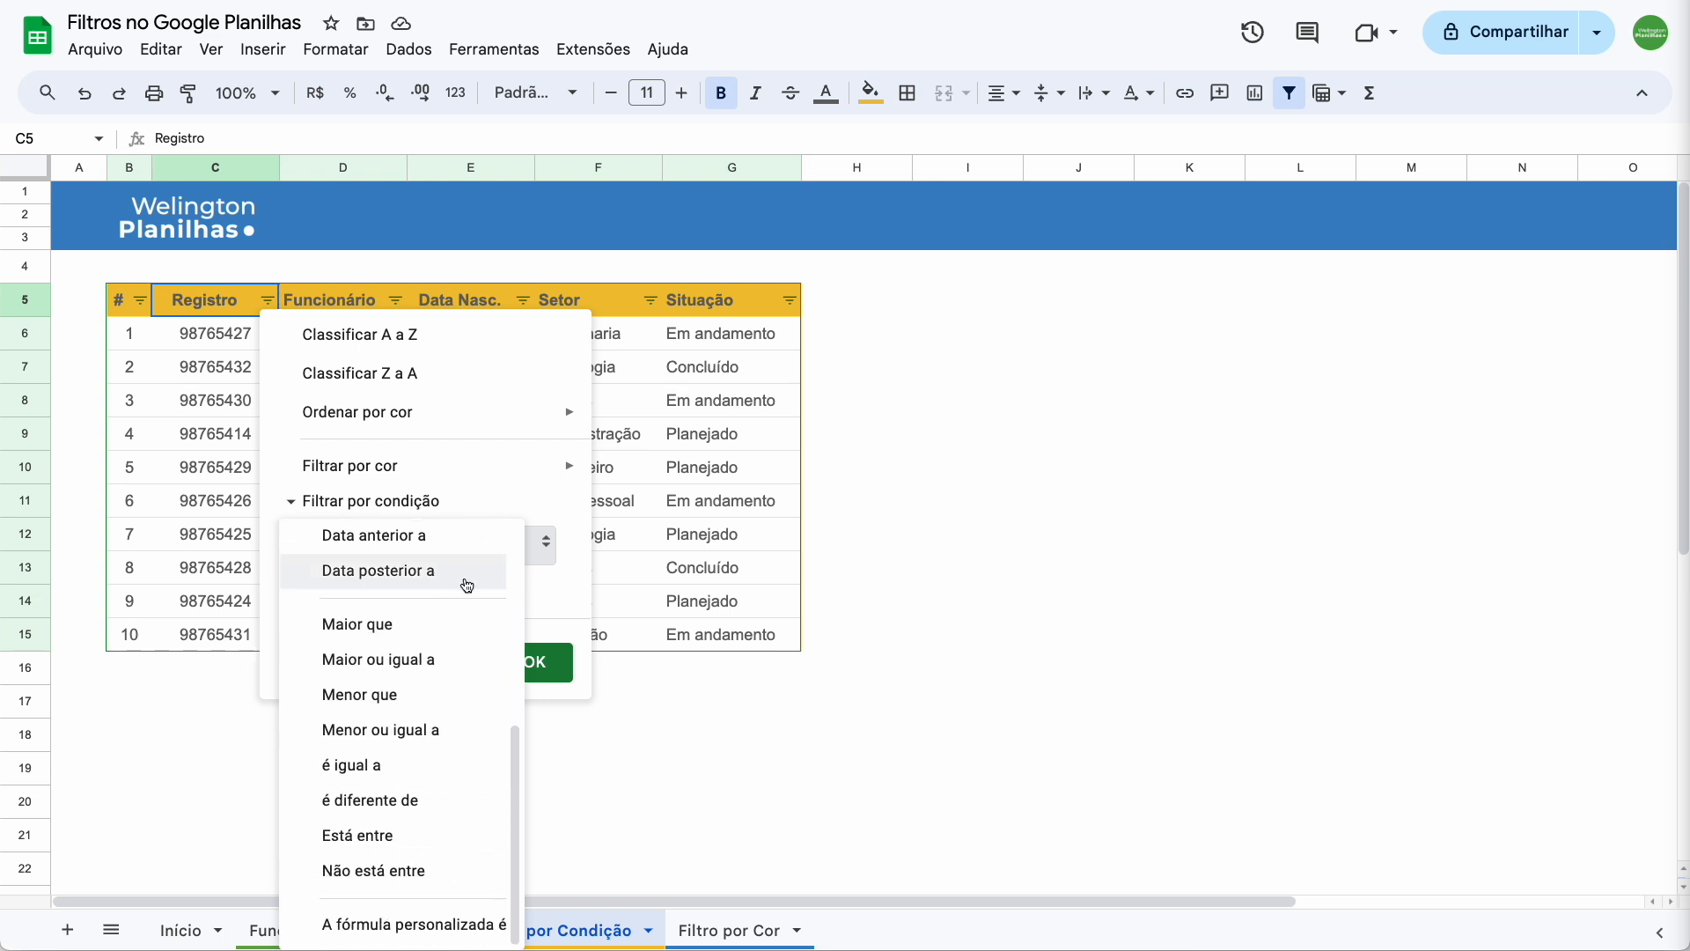
scroll(466, 586, up, 6)
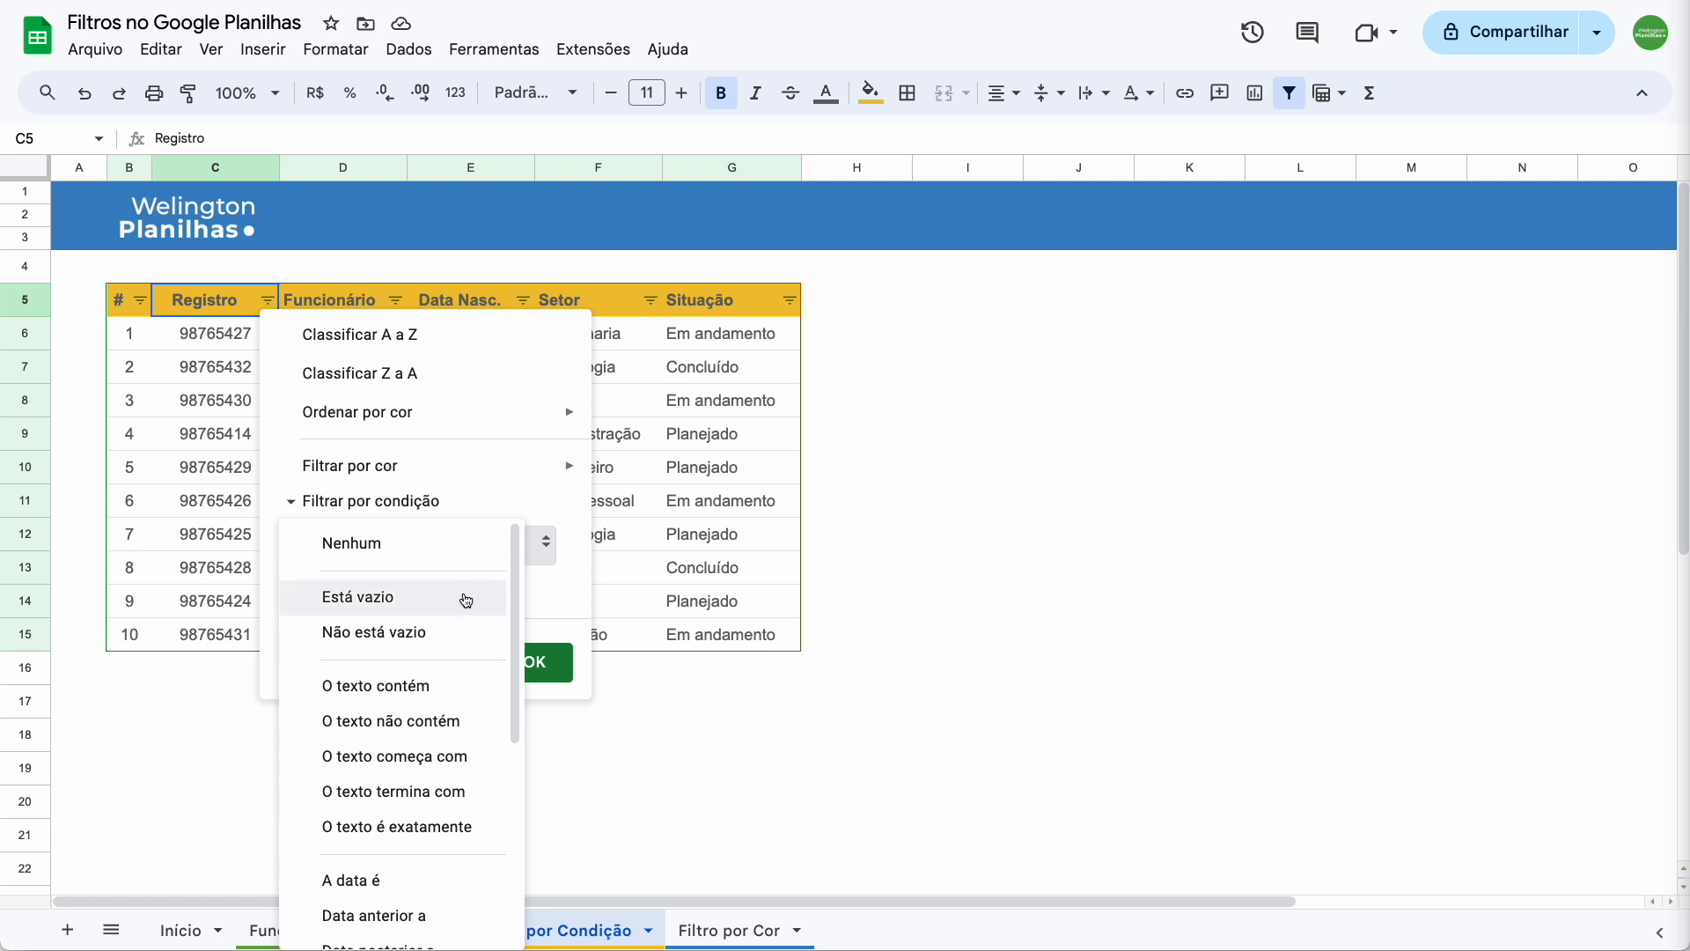
scroll(466, 598, down, 3)
scroll(466, 601, down, 1)
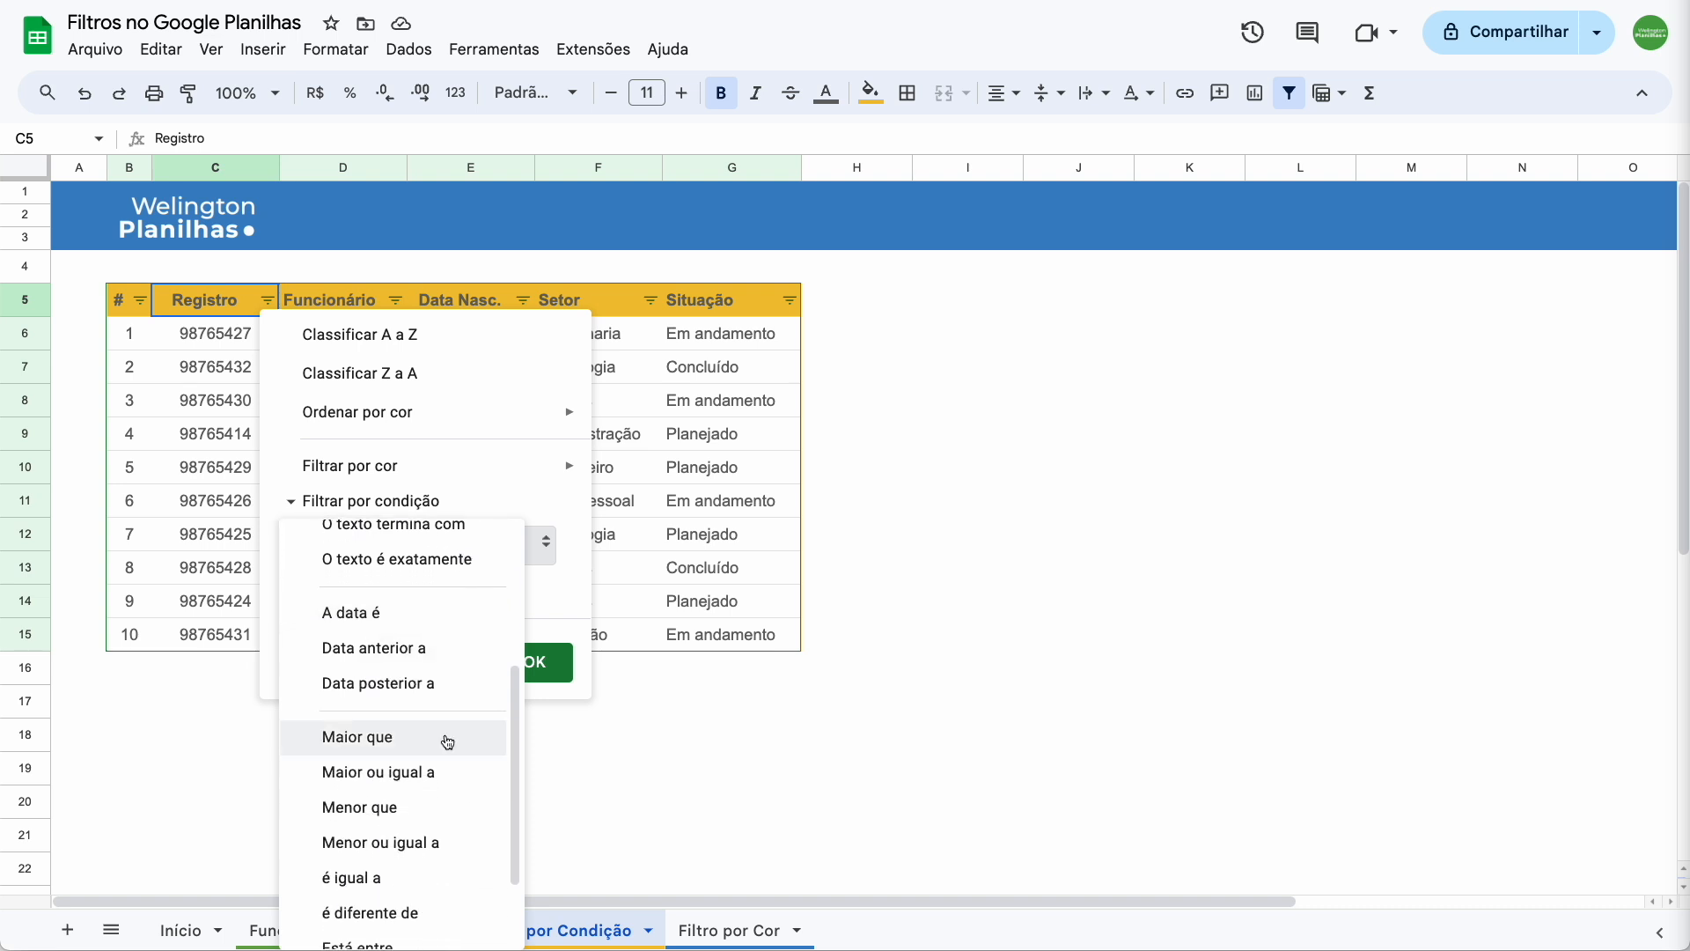
click(411, 738)
Enter the registration number from row 12 as the Maior que threshold and apply the Registro filter
click(399, 606)
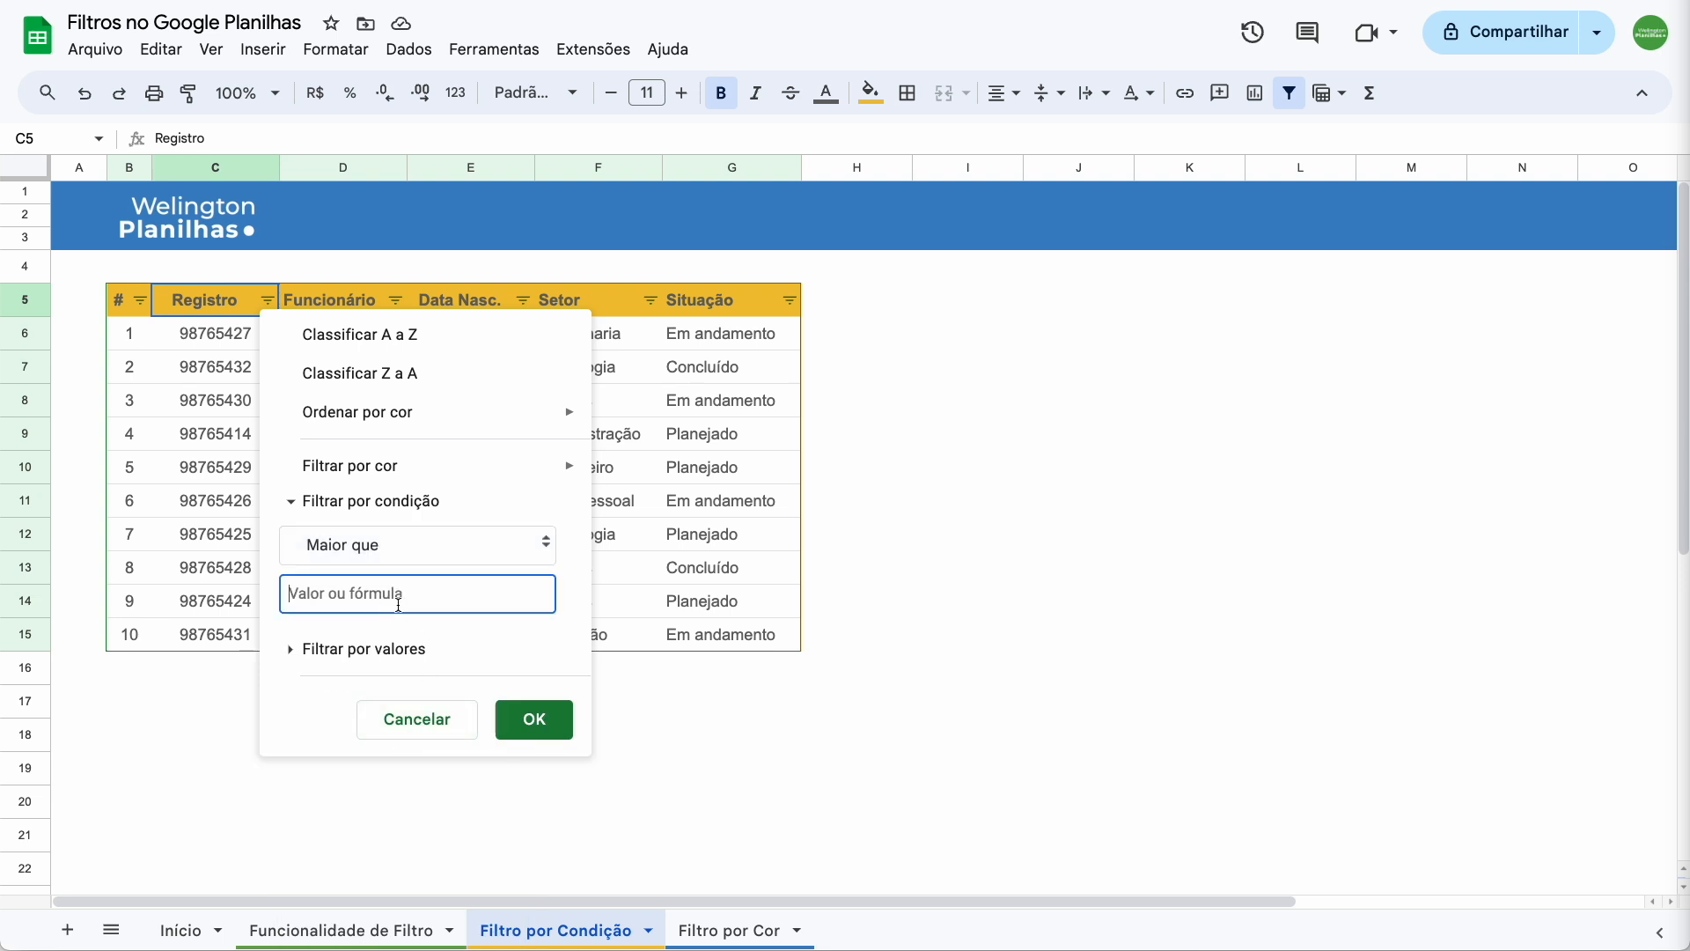
text(987654)
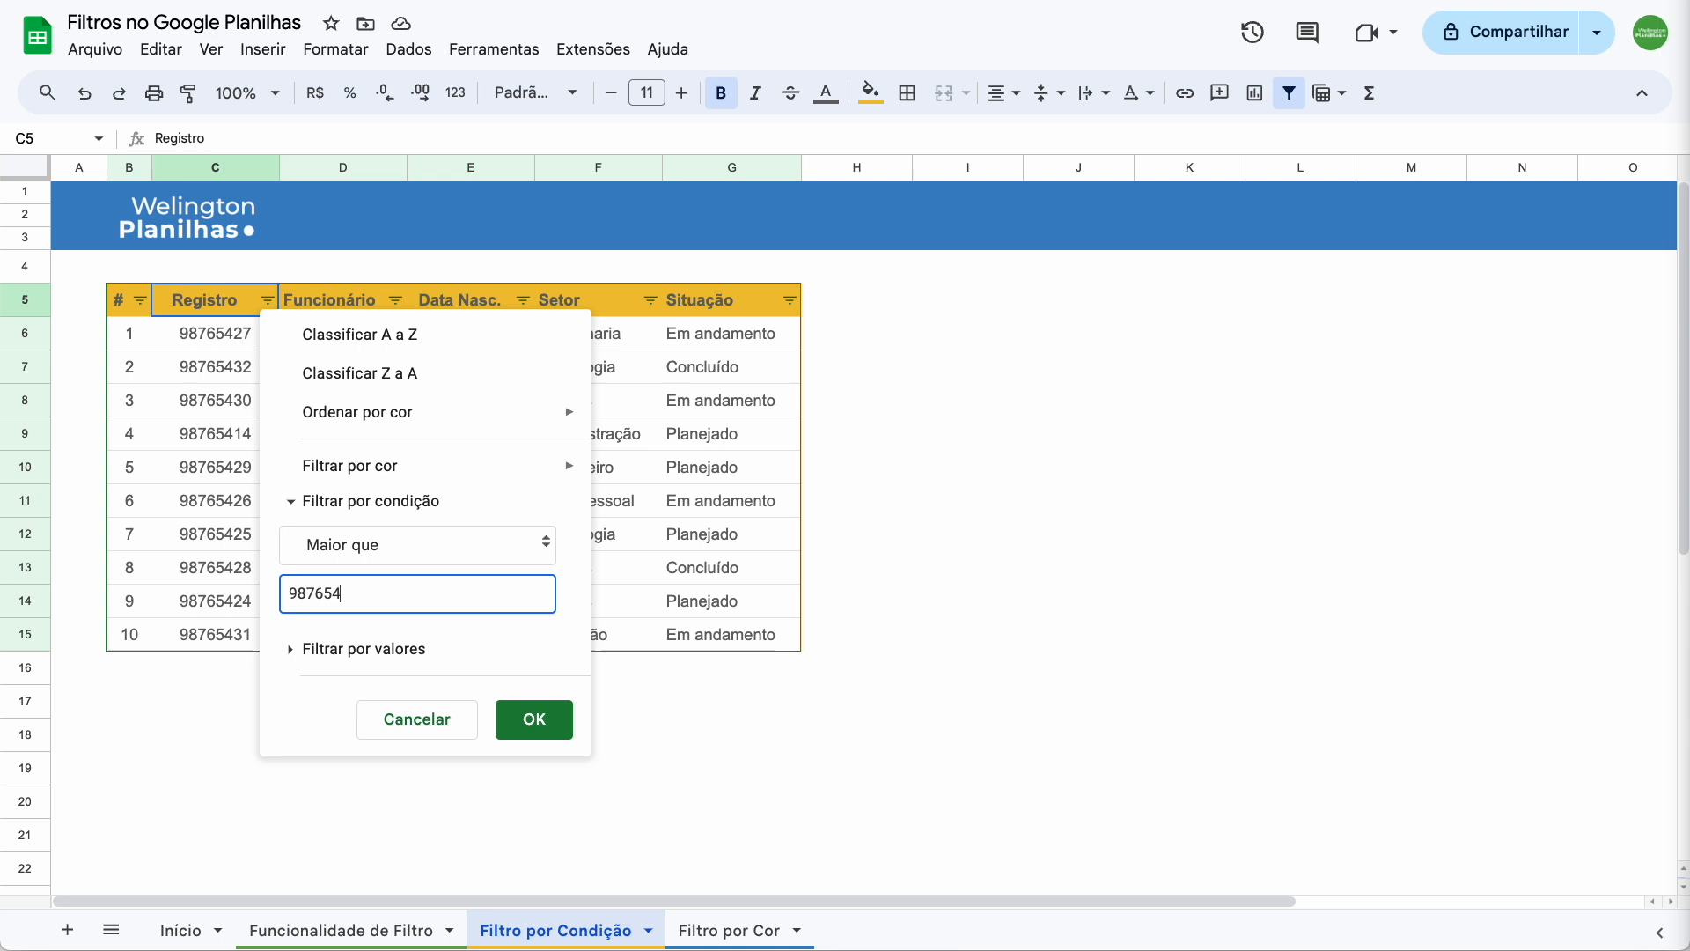
text(25)
click(529, 717)
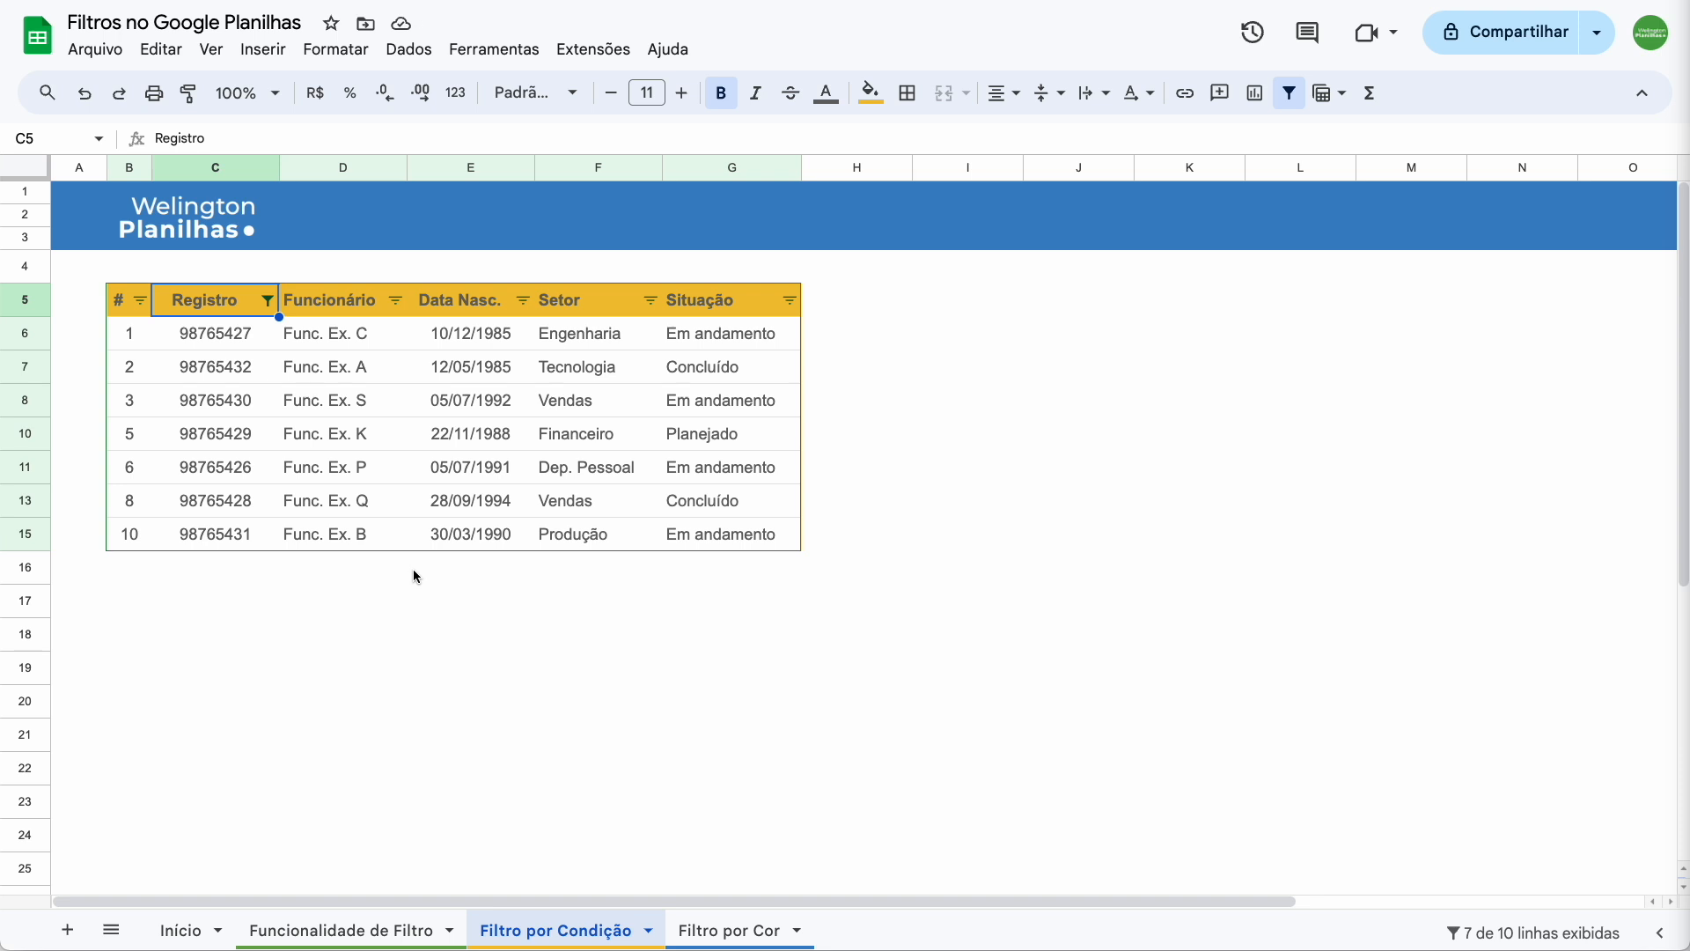
Choose the condition A data é for filtering the Data Nasc. column
click(523, 302)
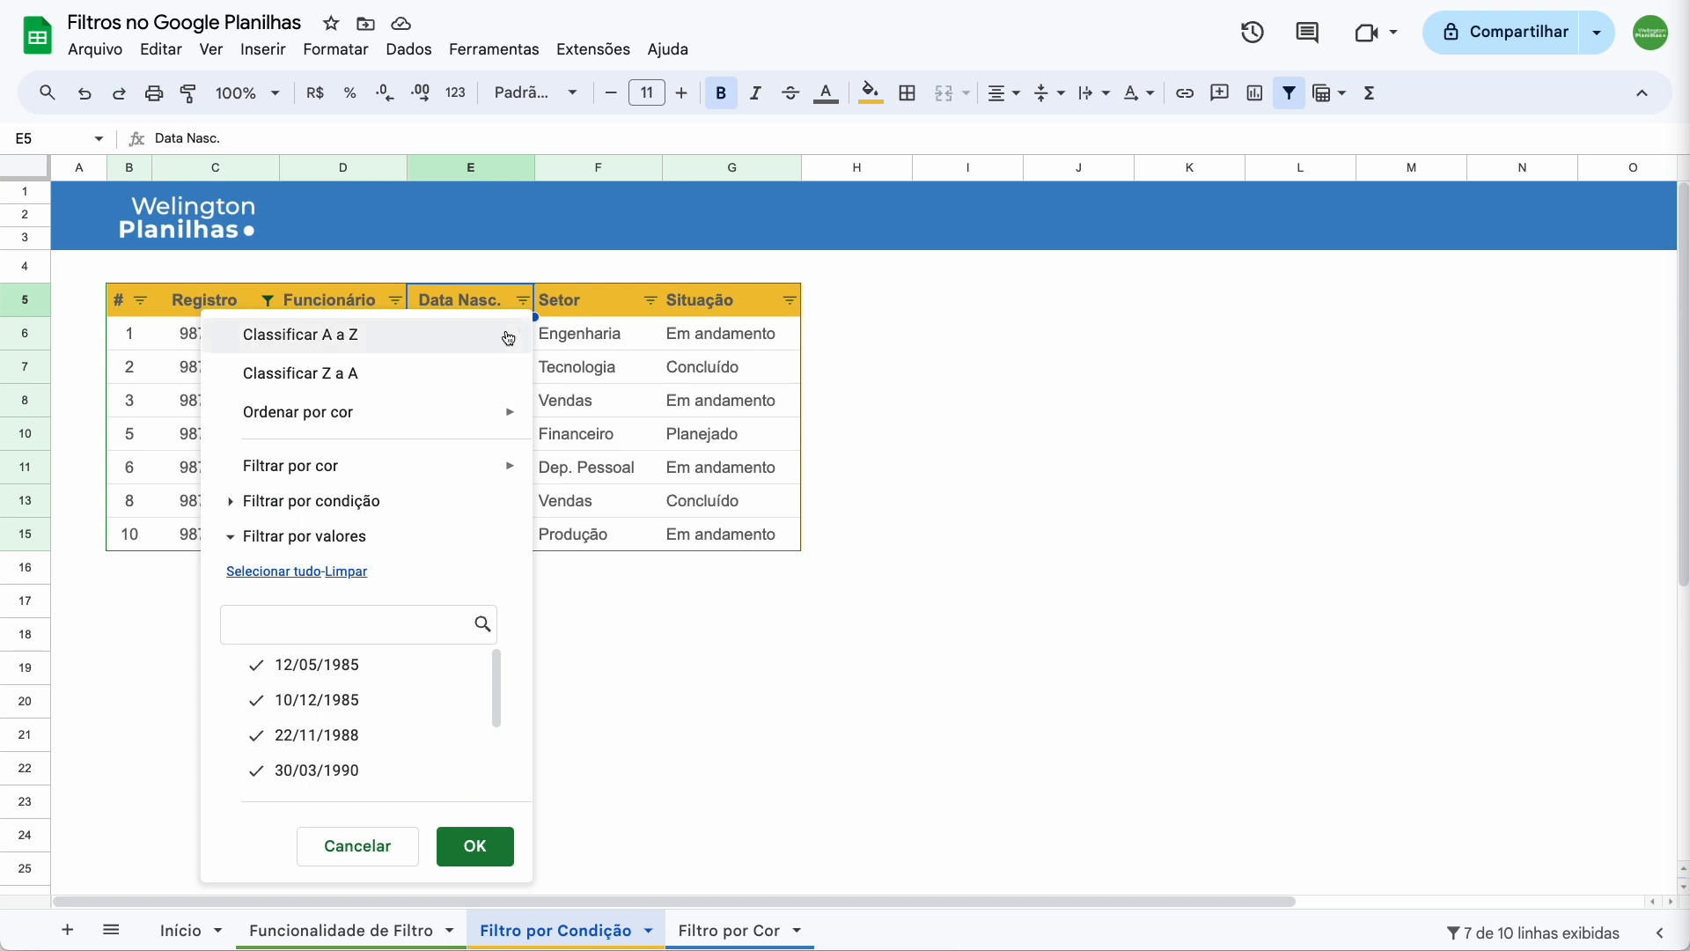
click(229, 504)
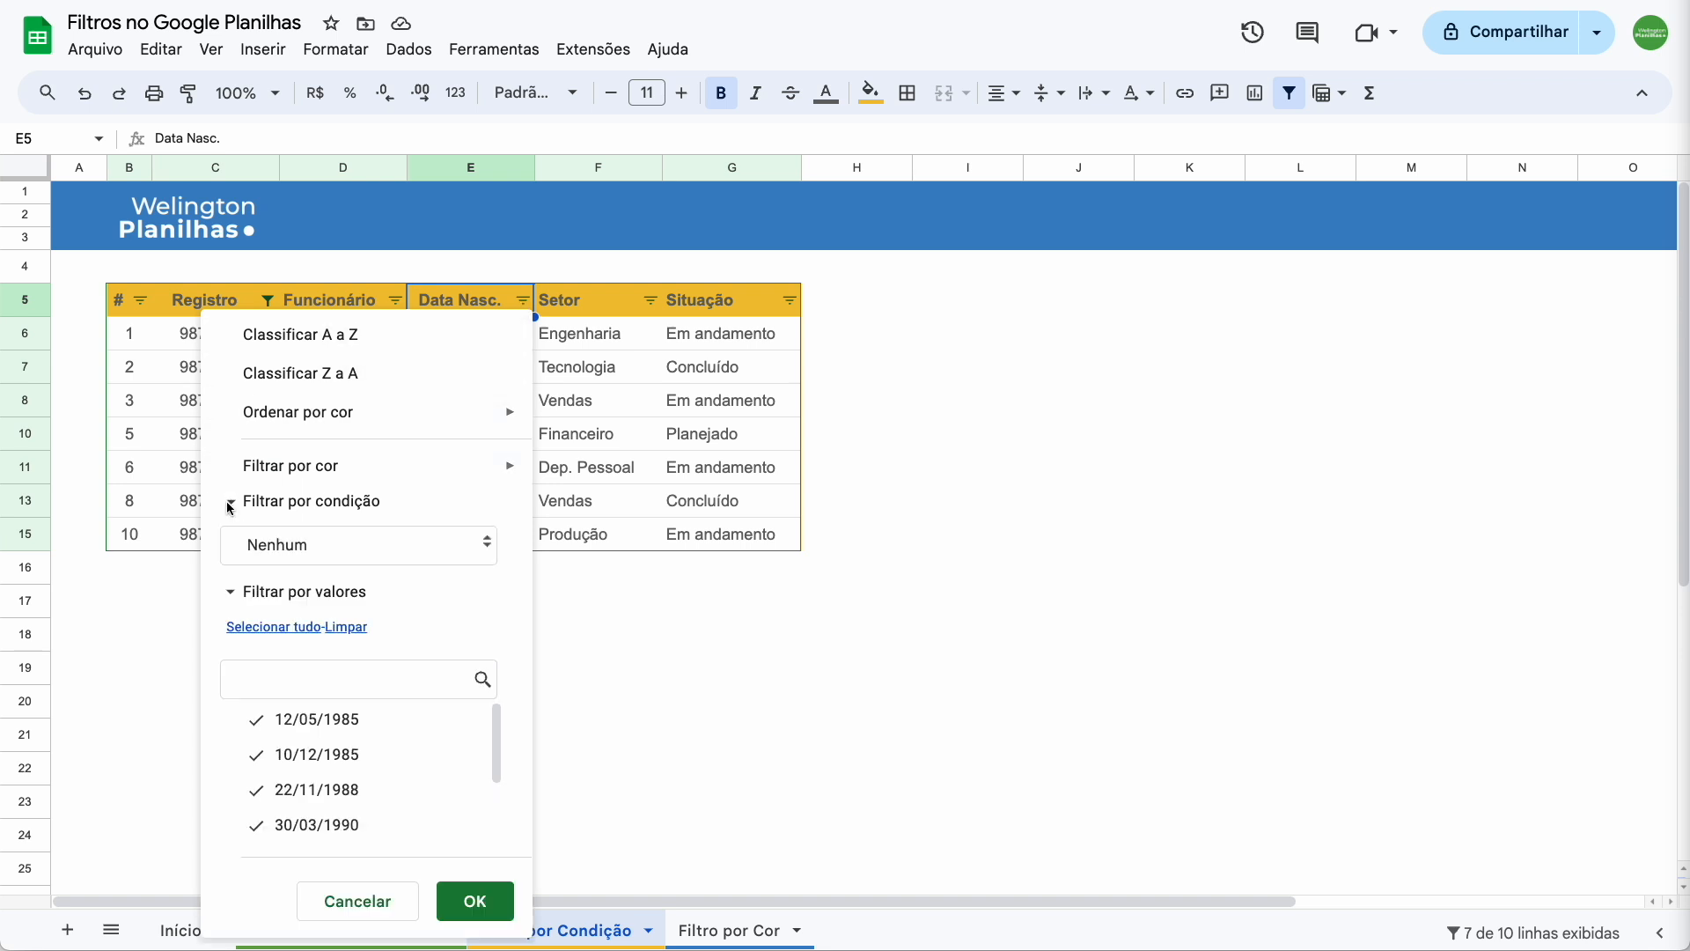
click(469, 546)
scroll(365, 620, down, 3)
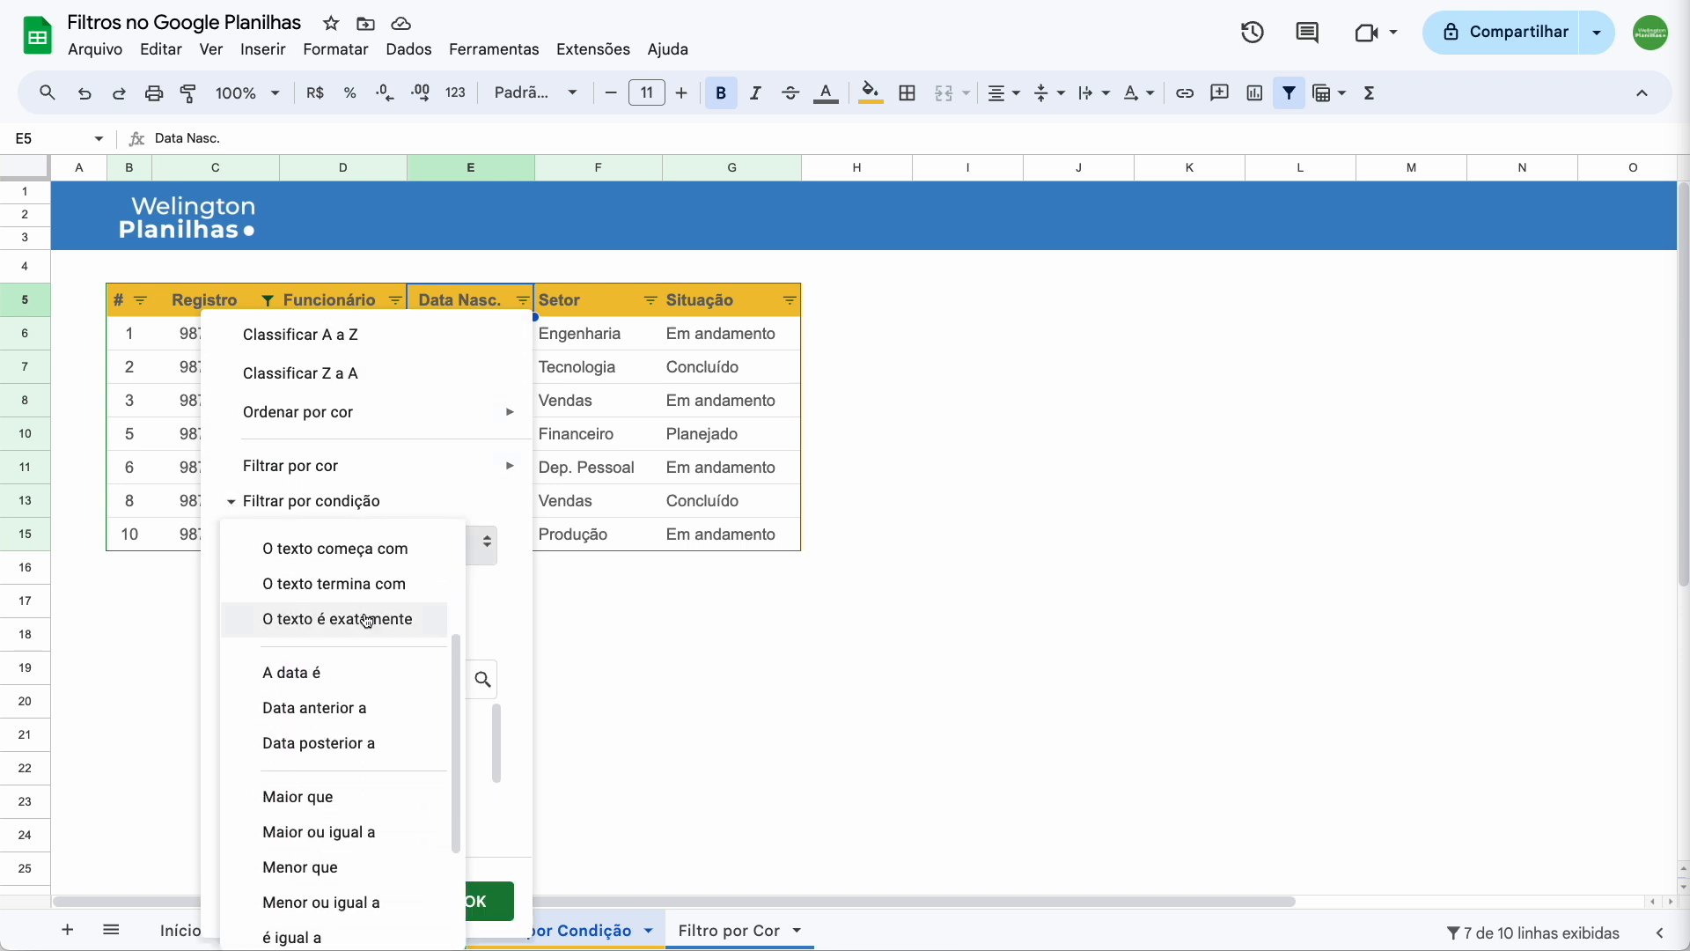
click(329, 676)
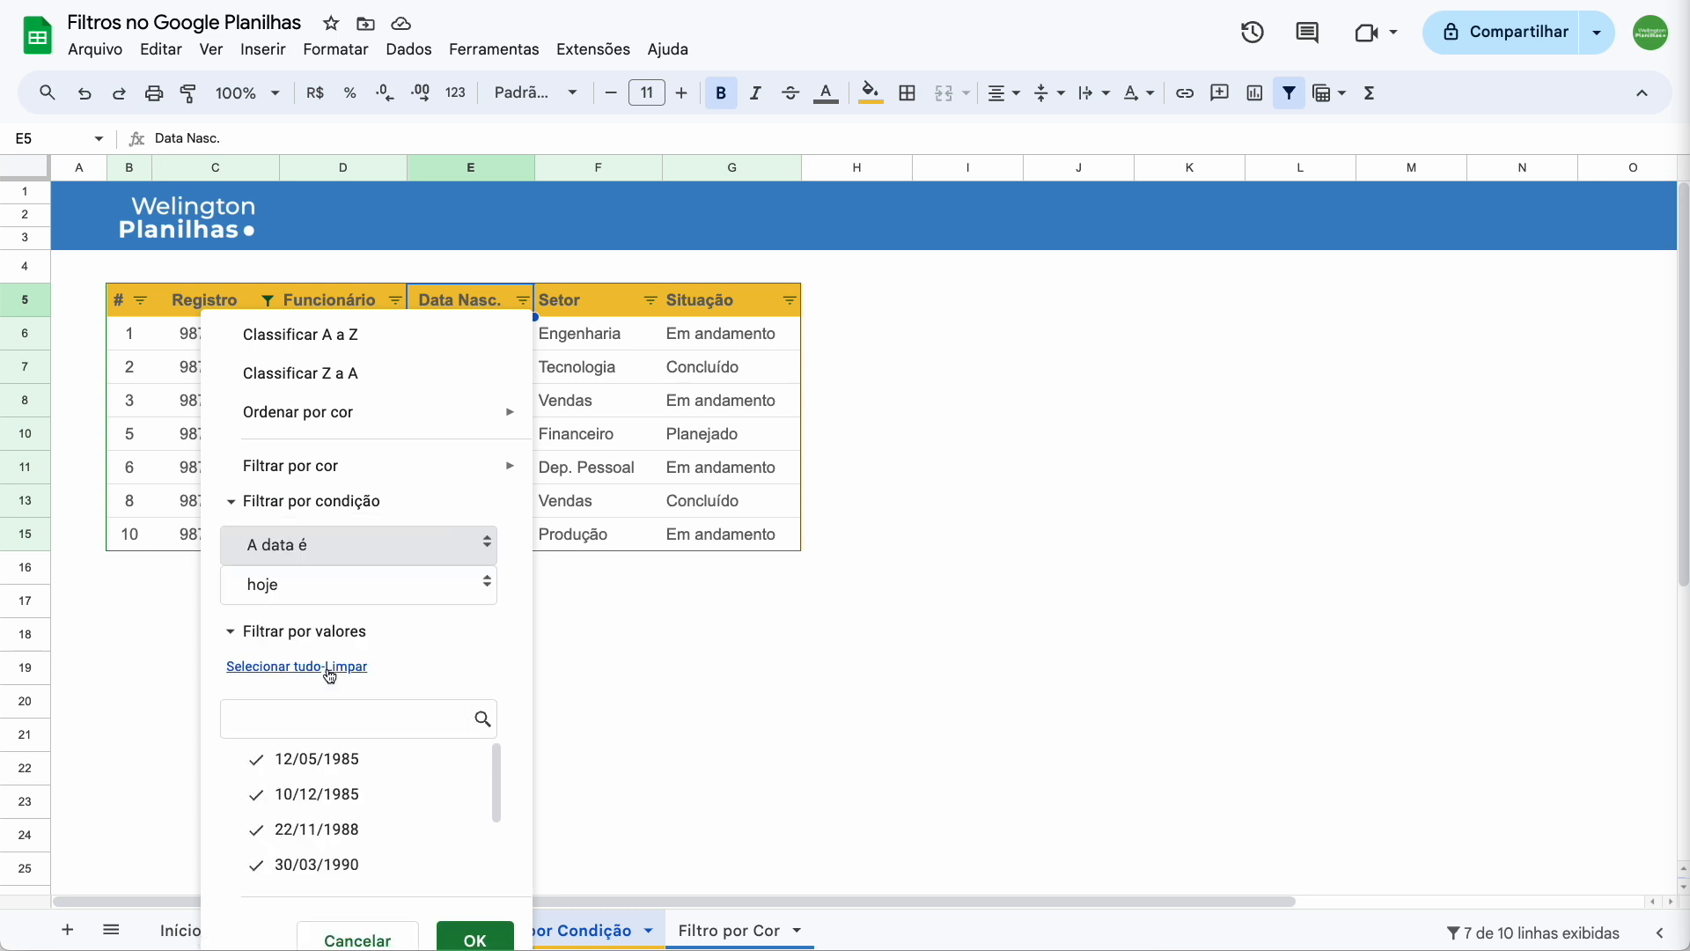
Set the date condition to data exata, enter the birth date from row 15, and apply the Data Nasc. filter
click(361, 600)
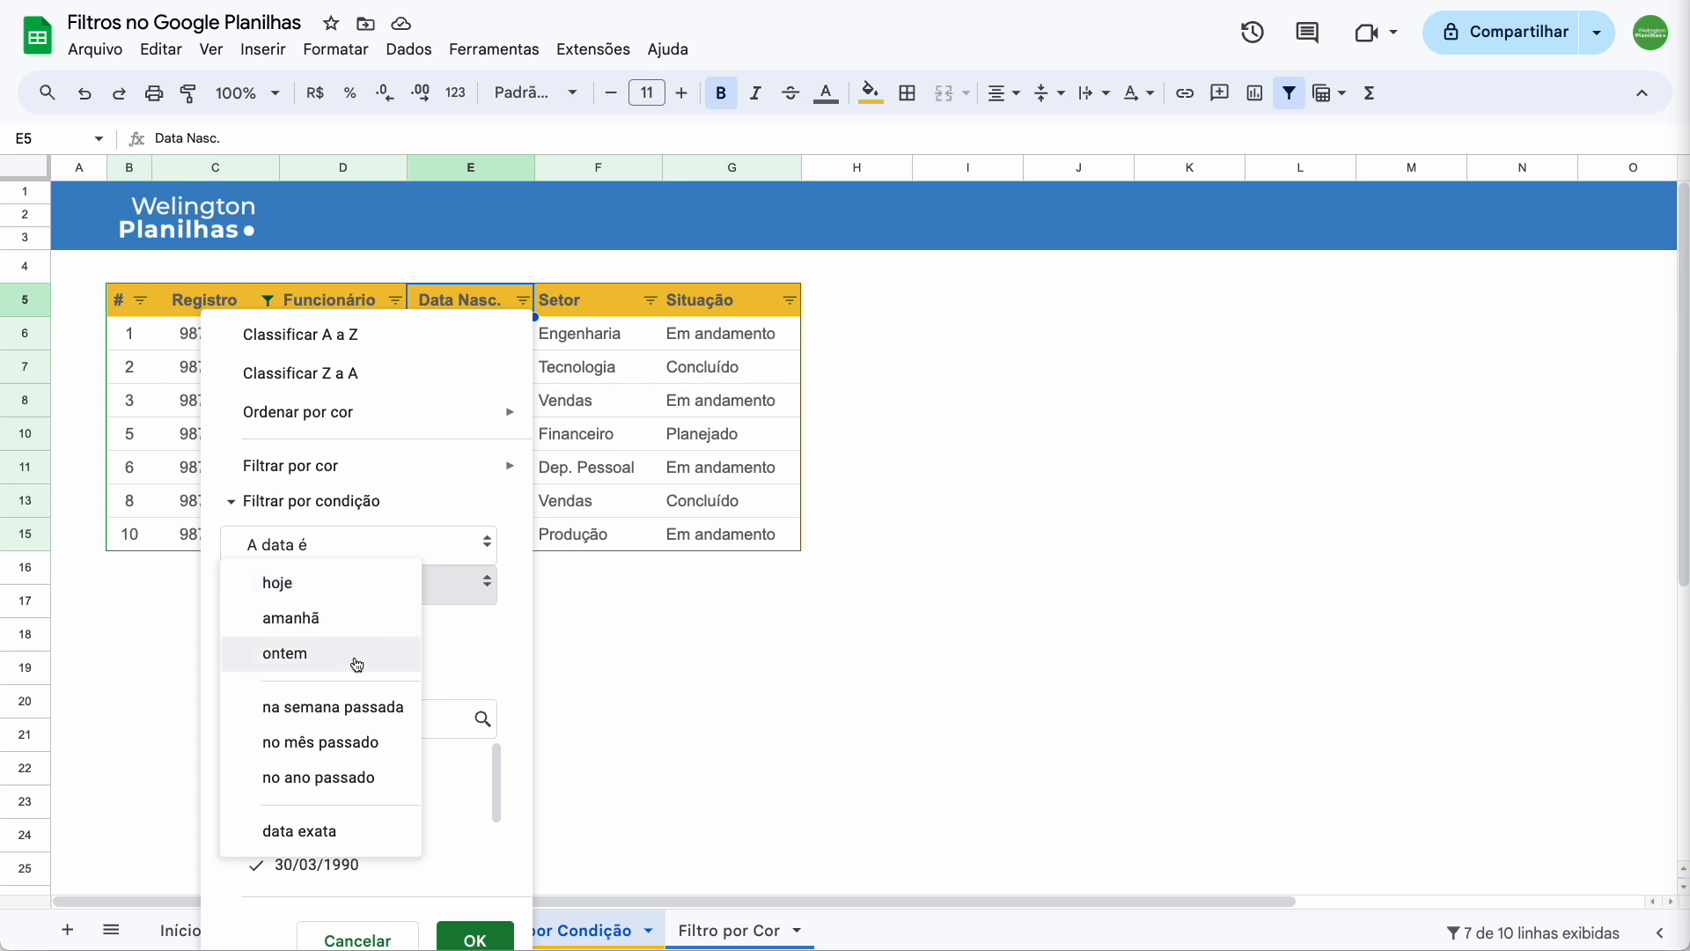
click(367, 831)
click(305, 644)
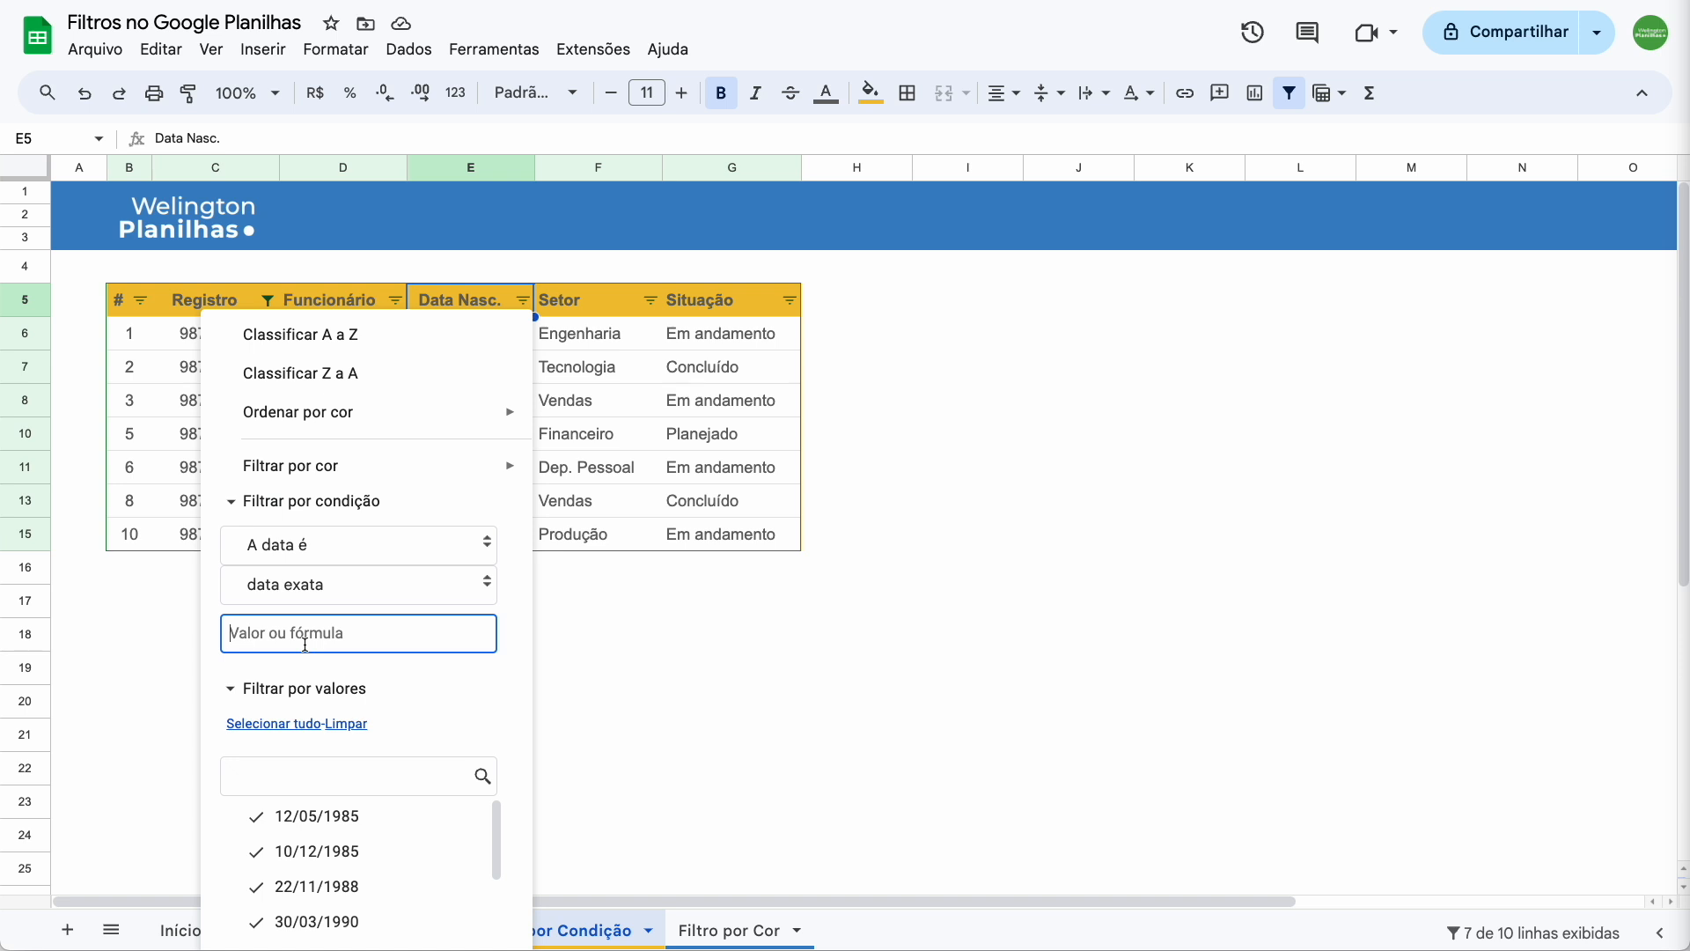
text(30/03/1990)
click(231, 691)
click(231, 691)
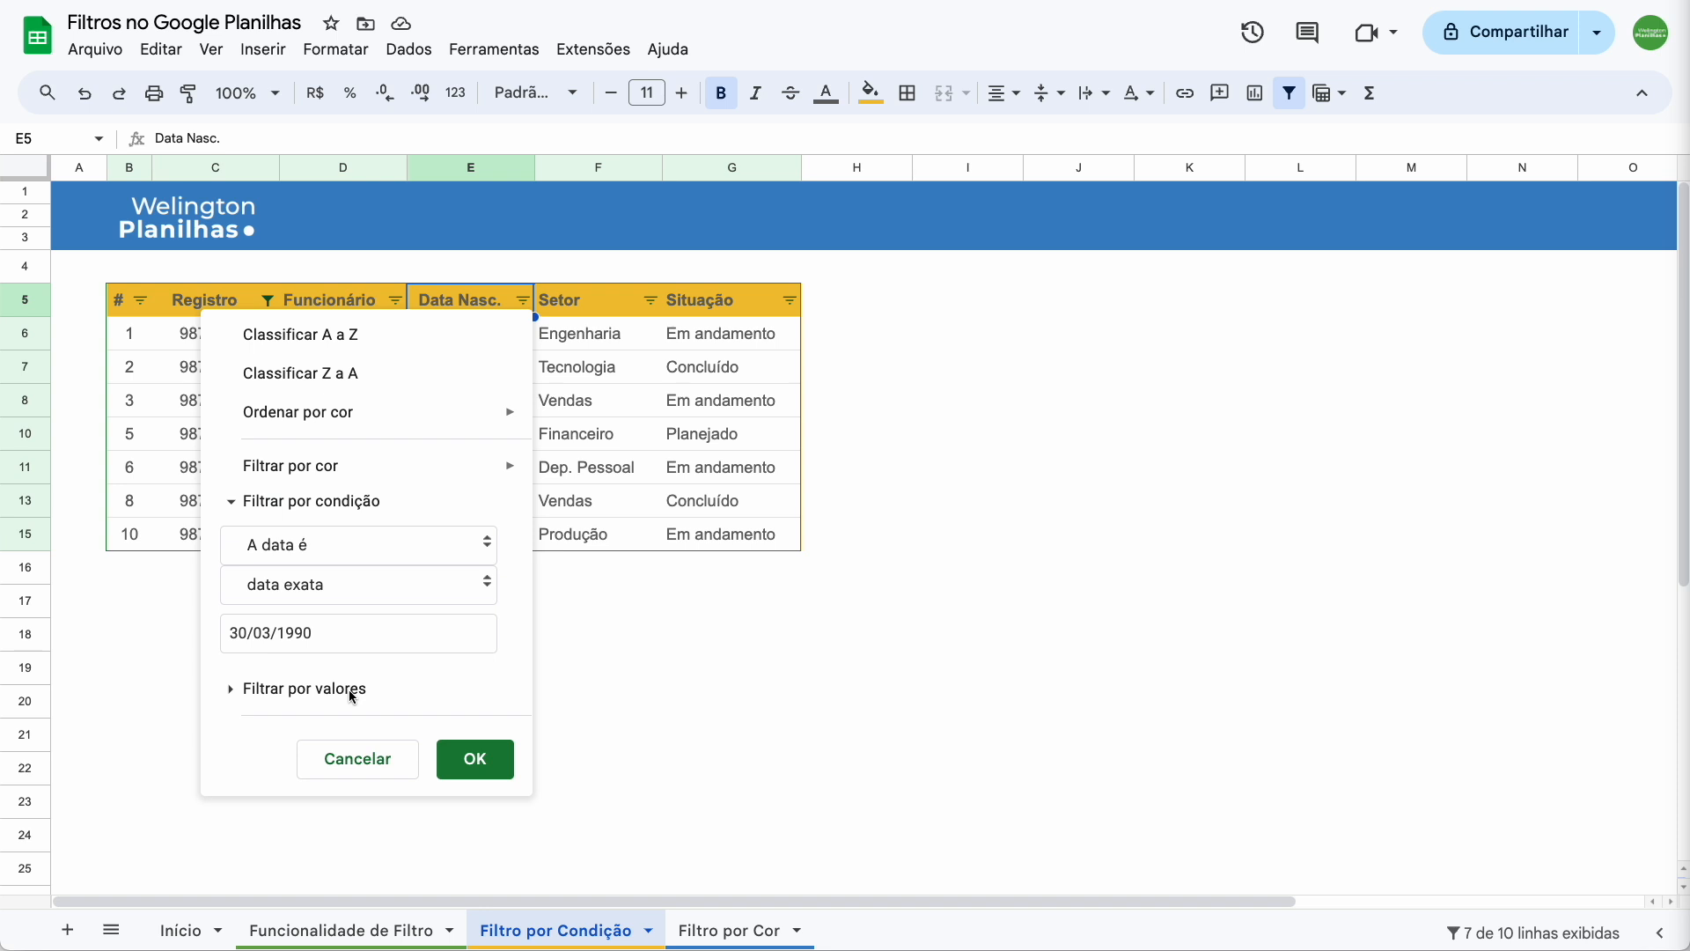
click(488, 770)
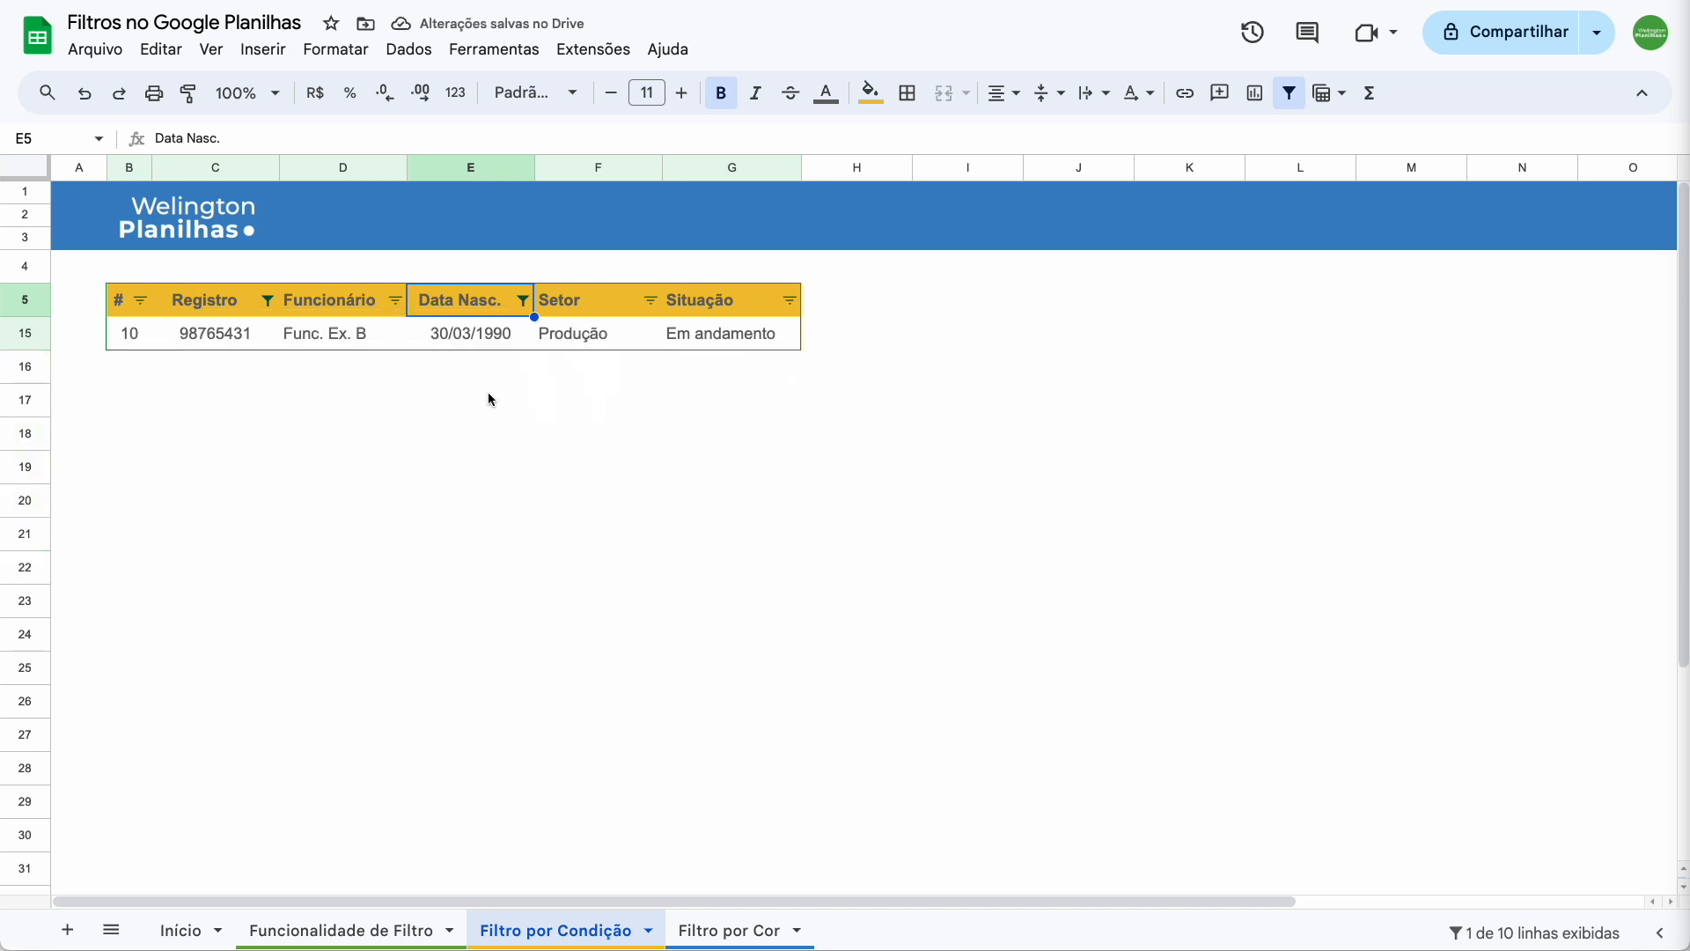
Change the Data Nasc. filter to the condition O texto termina com with the value 1985 and apply it
click(521, 301)
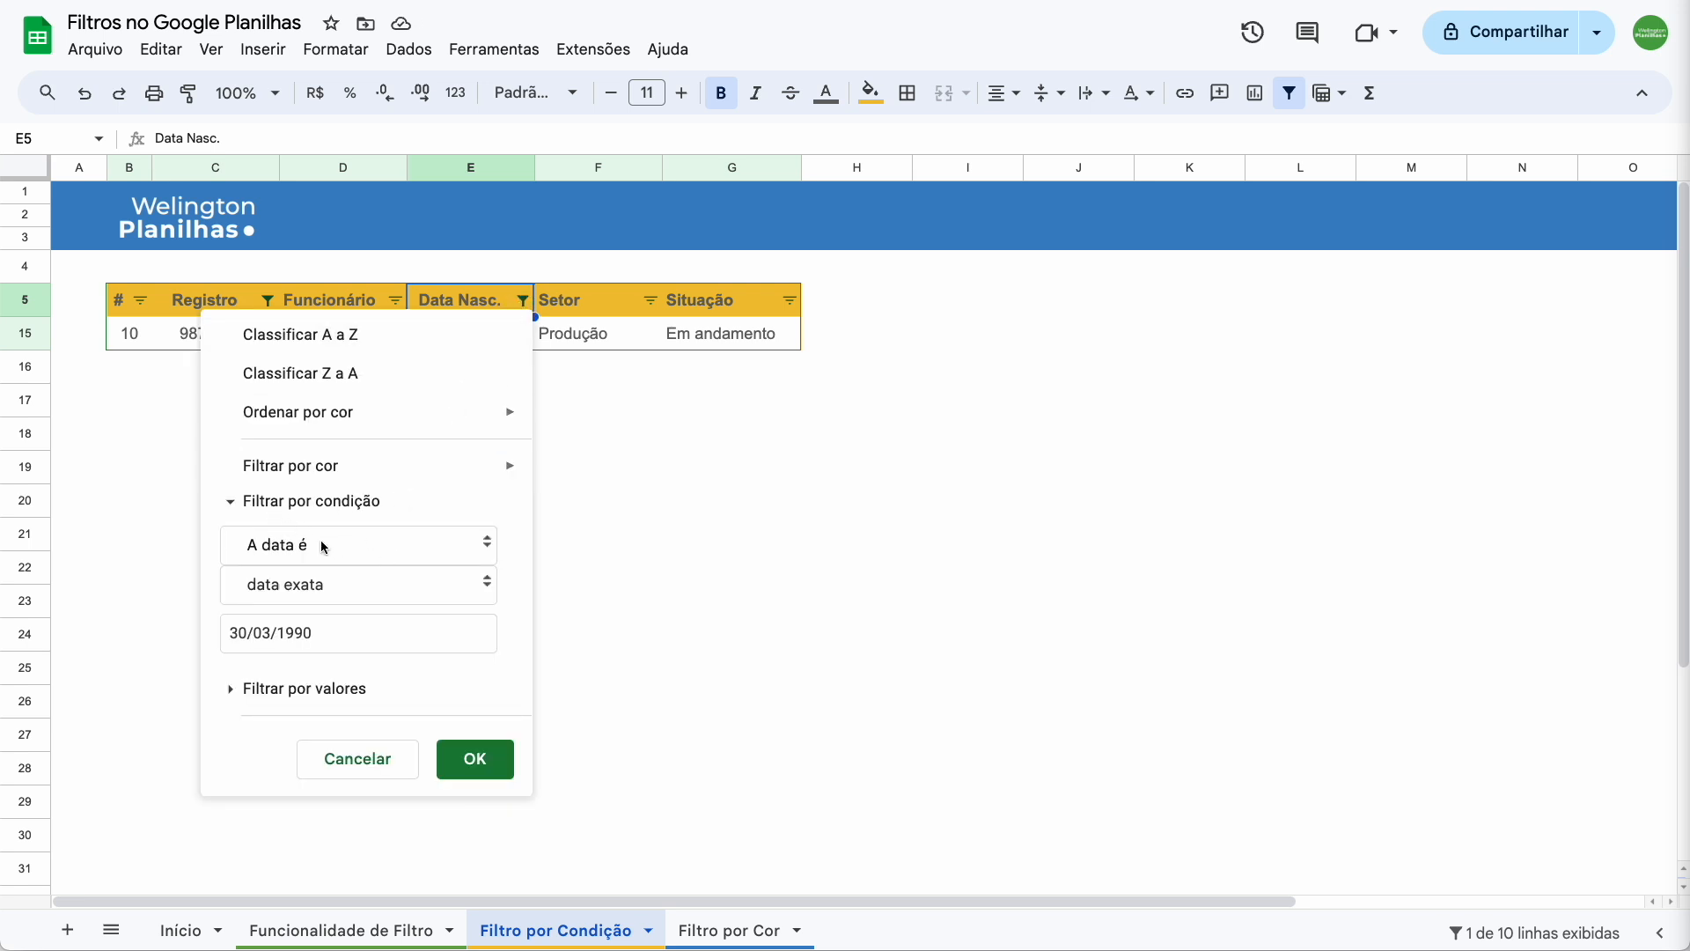
click(371, 554)
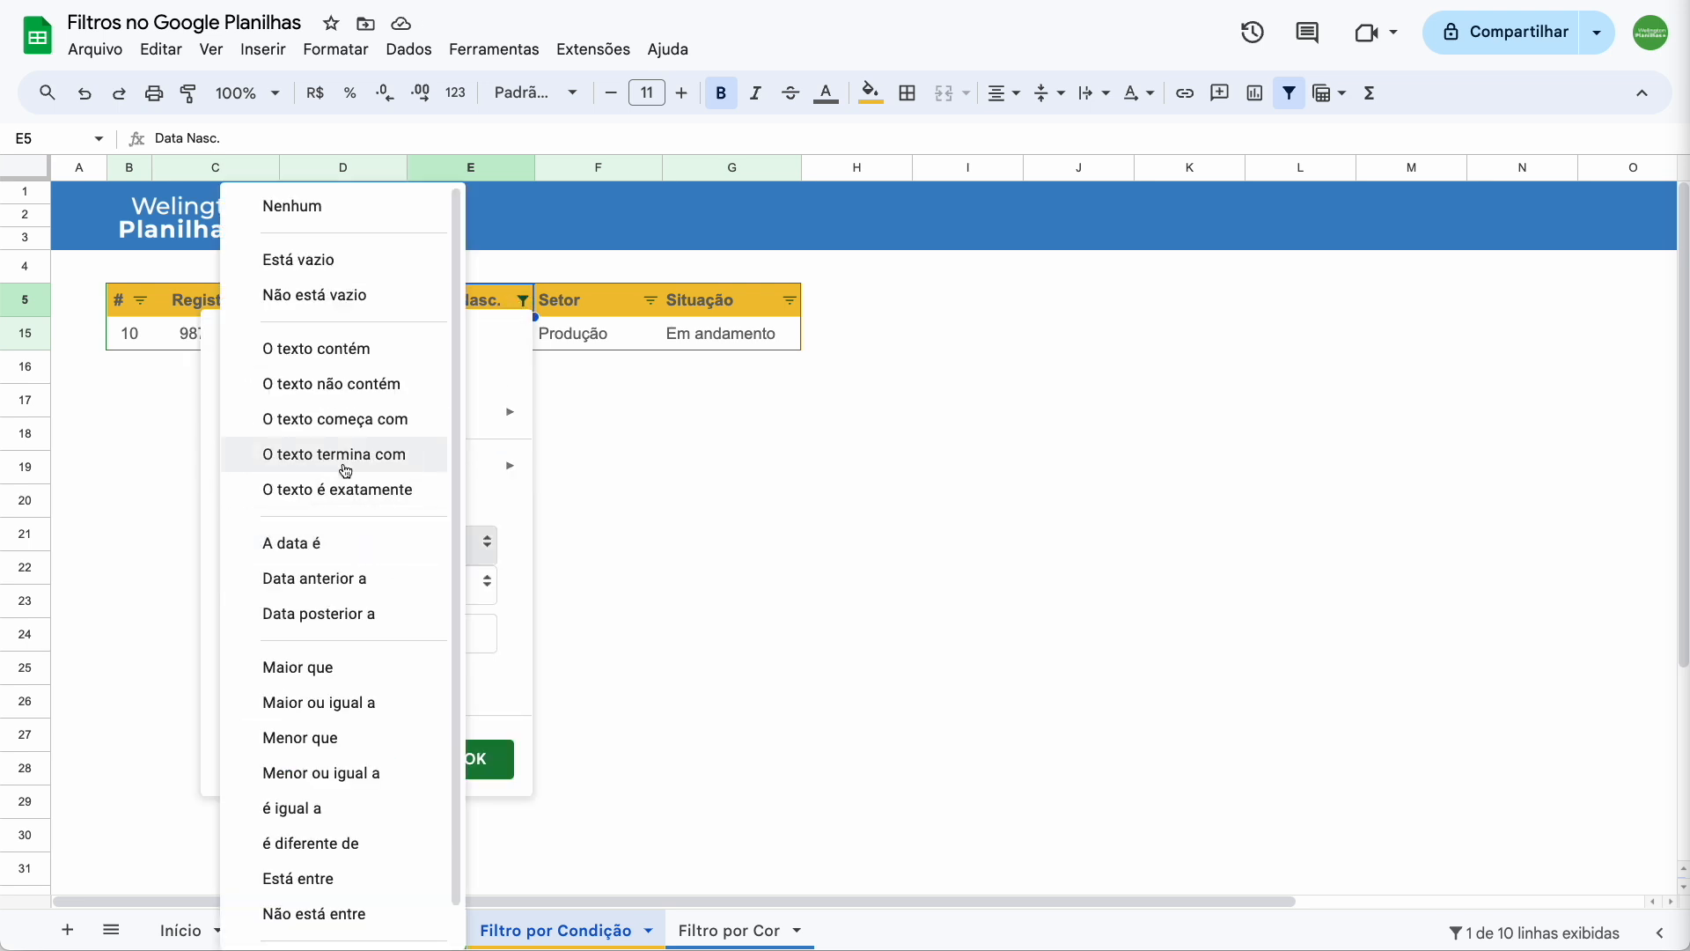
click(391, 465)
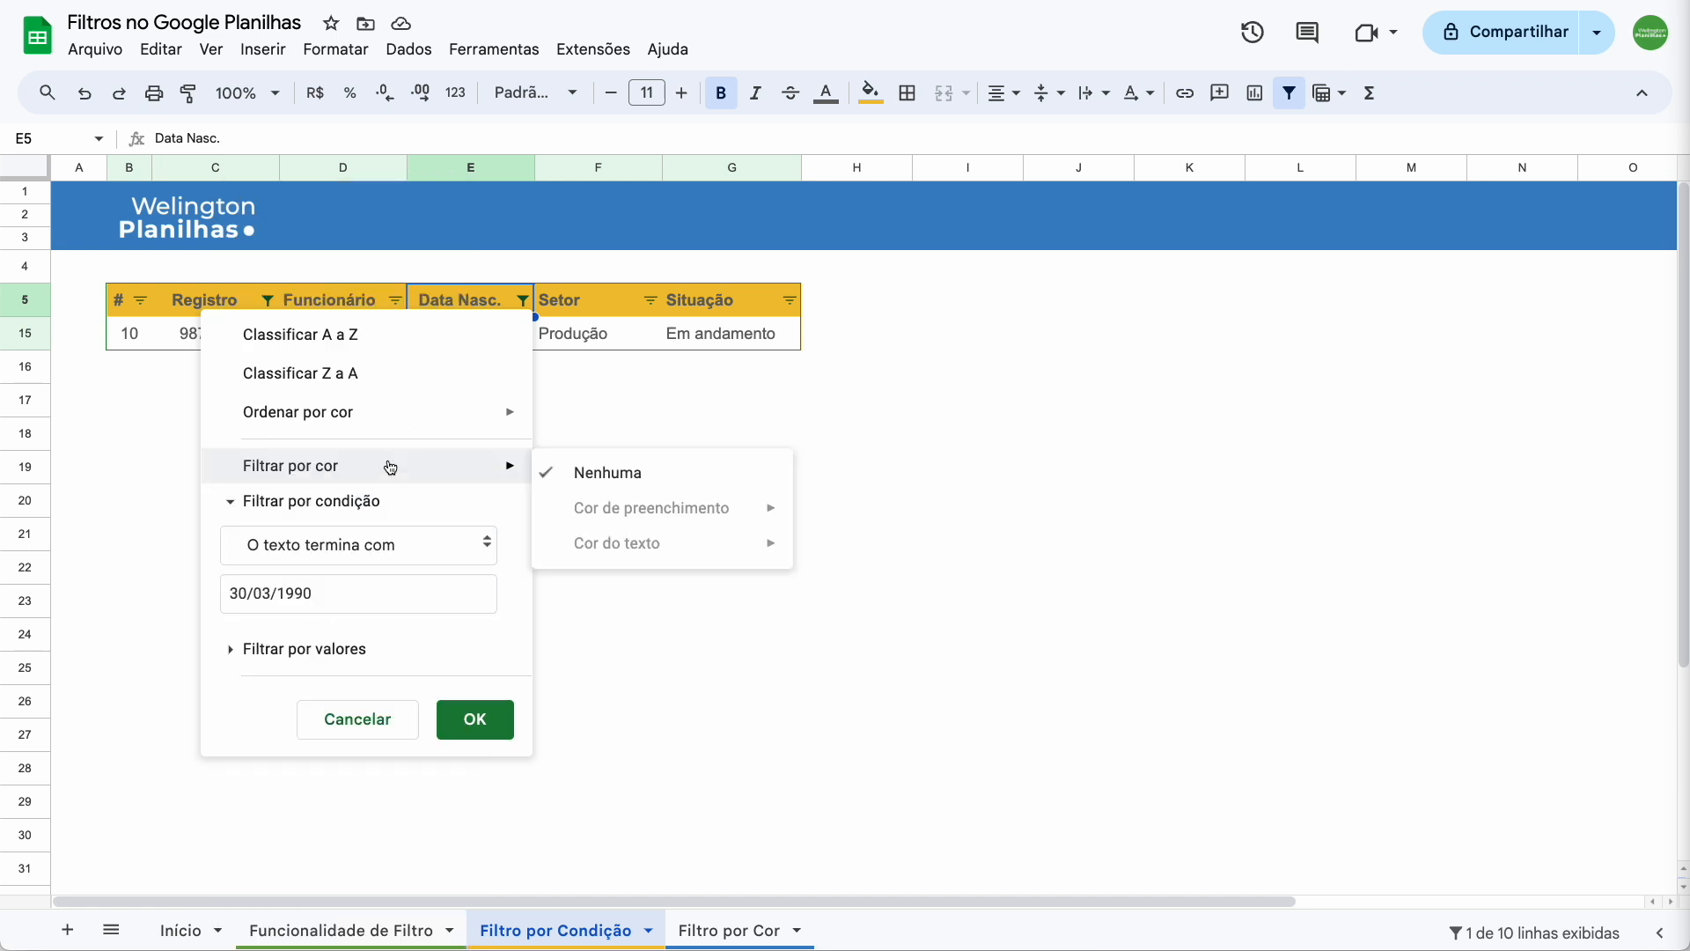
double_click(353, 596)
drag(265, 594, 220, 594)
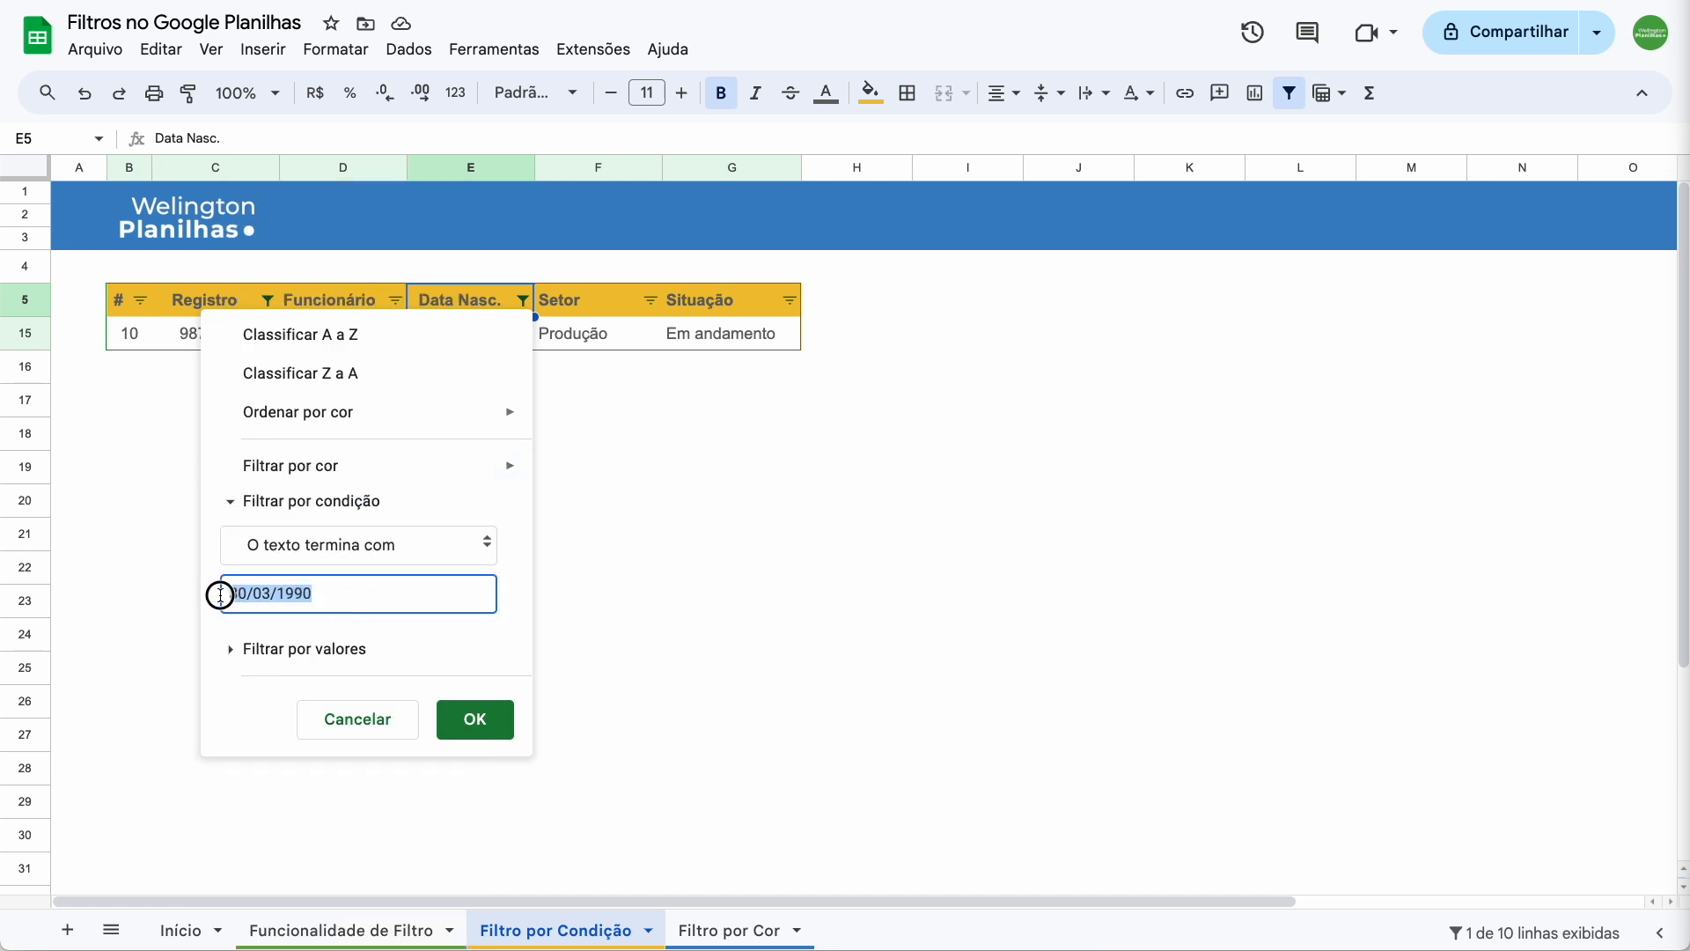
key(BackSpace)
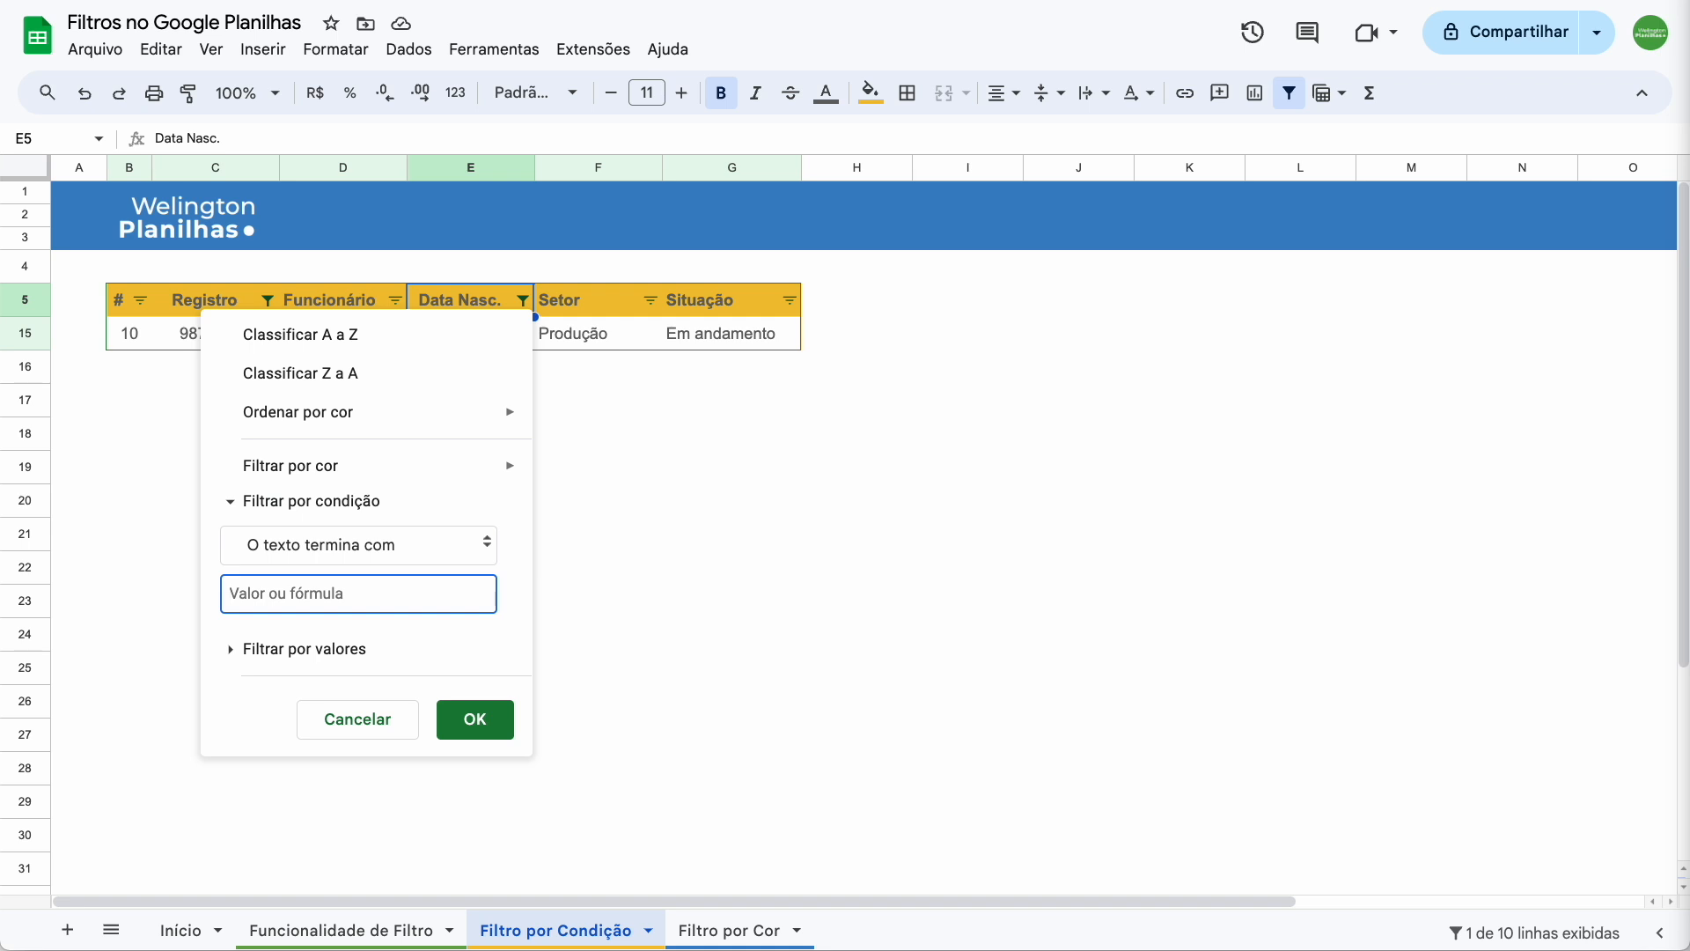
text(1985)
click(474, 720)
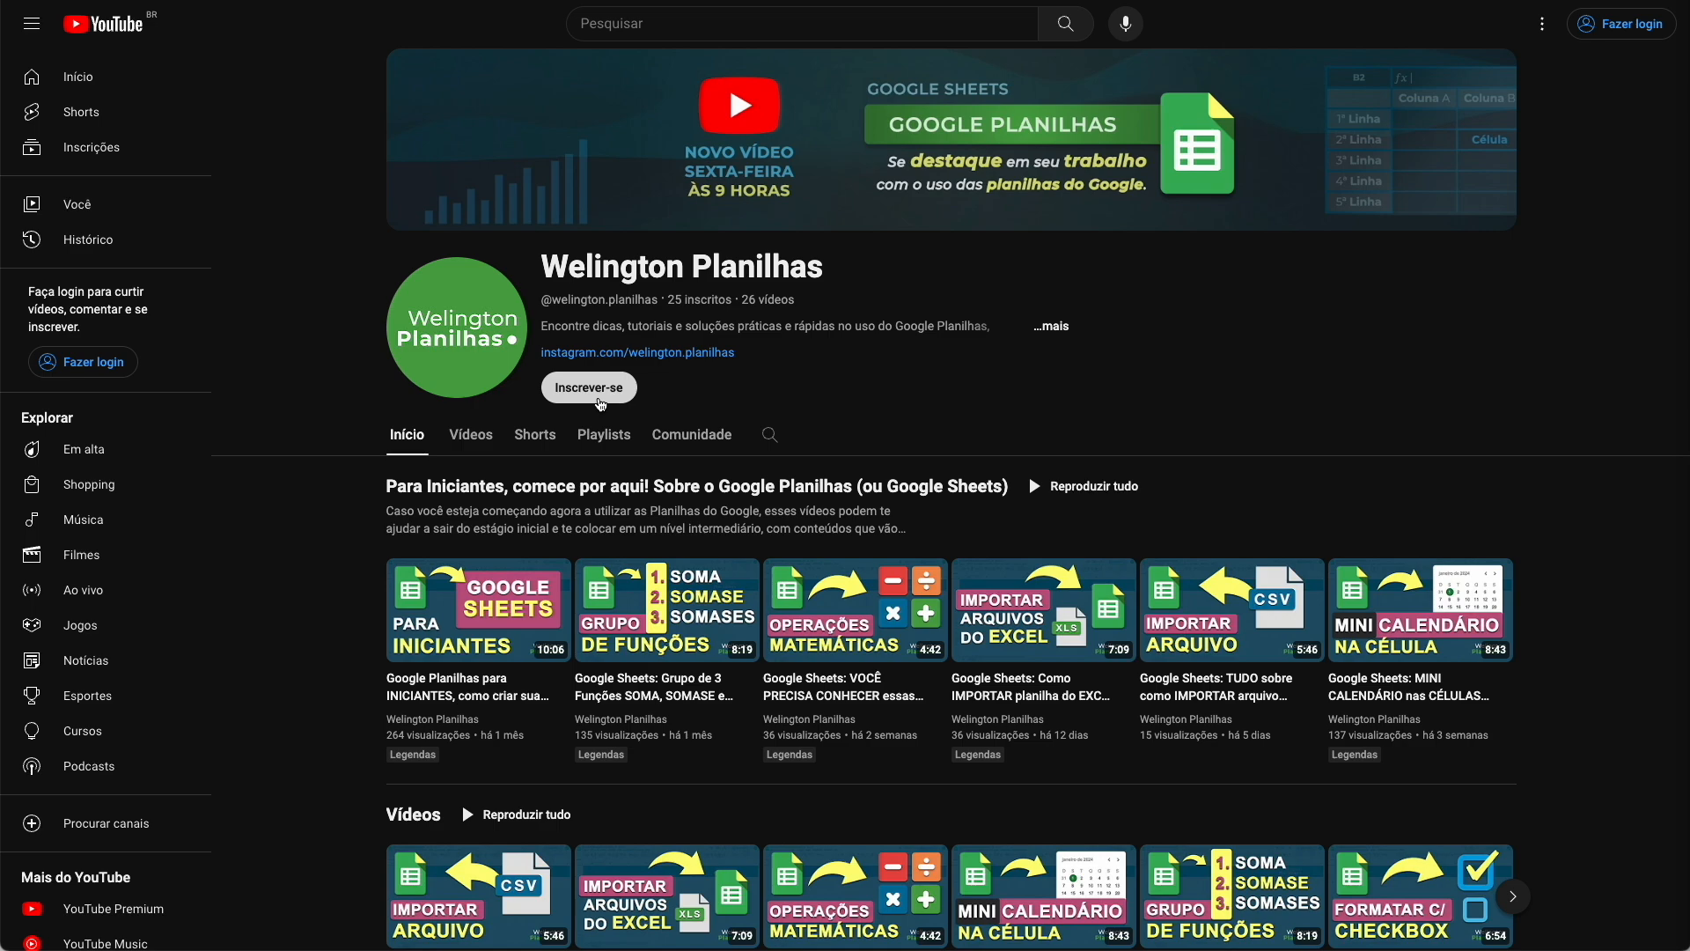
Look through the video sections on the YouTube channel page and open its Vídeos list
scroll(326, 405, down, 4)
scroll(326, 405, down, 5)
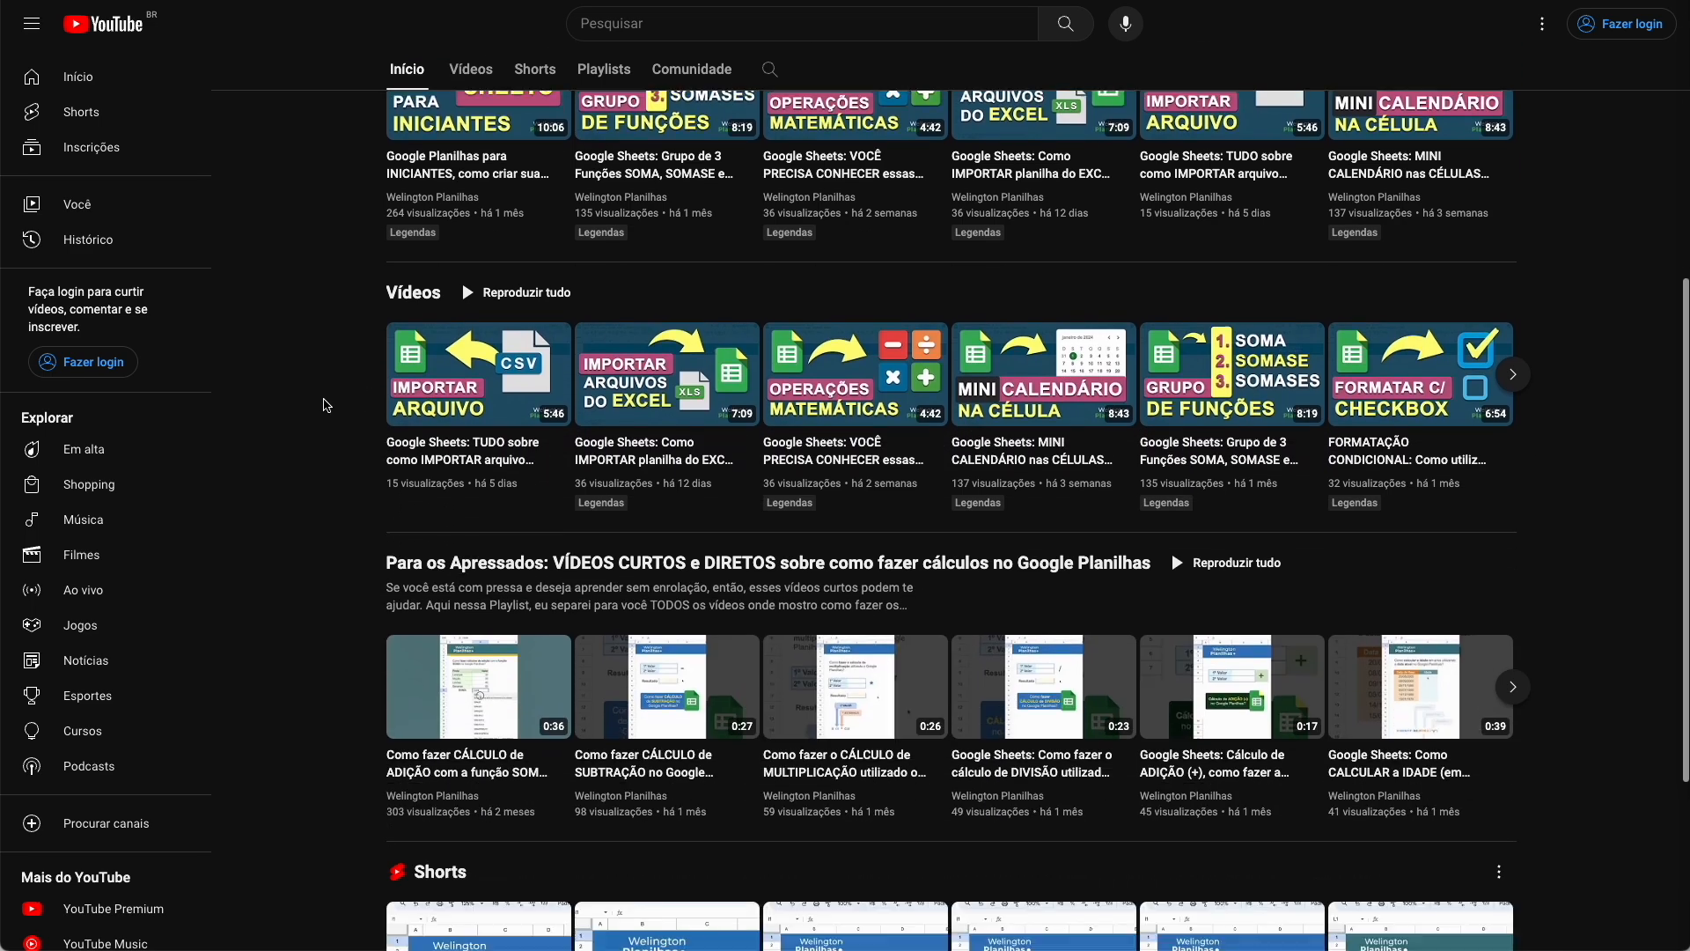
scroll(325, 405, up, 8)
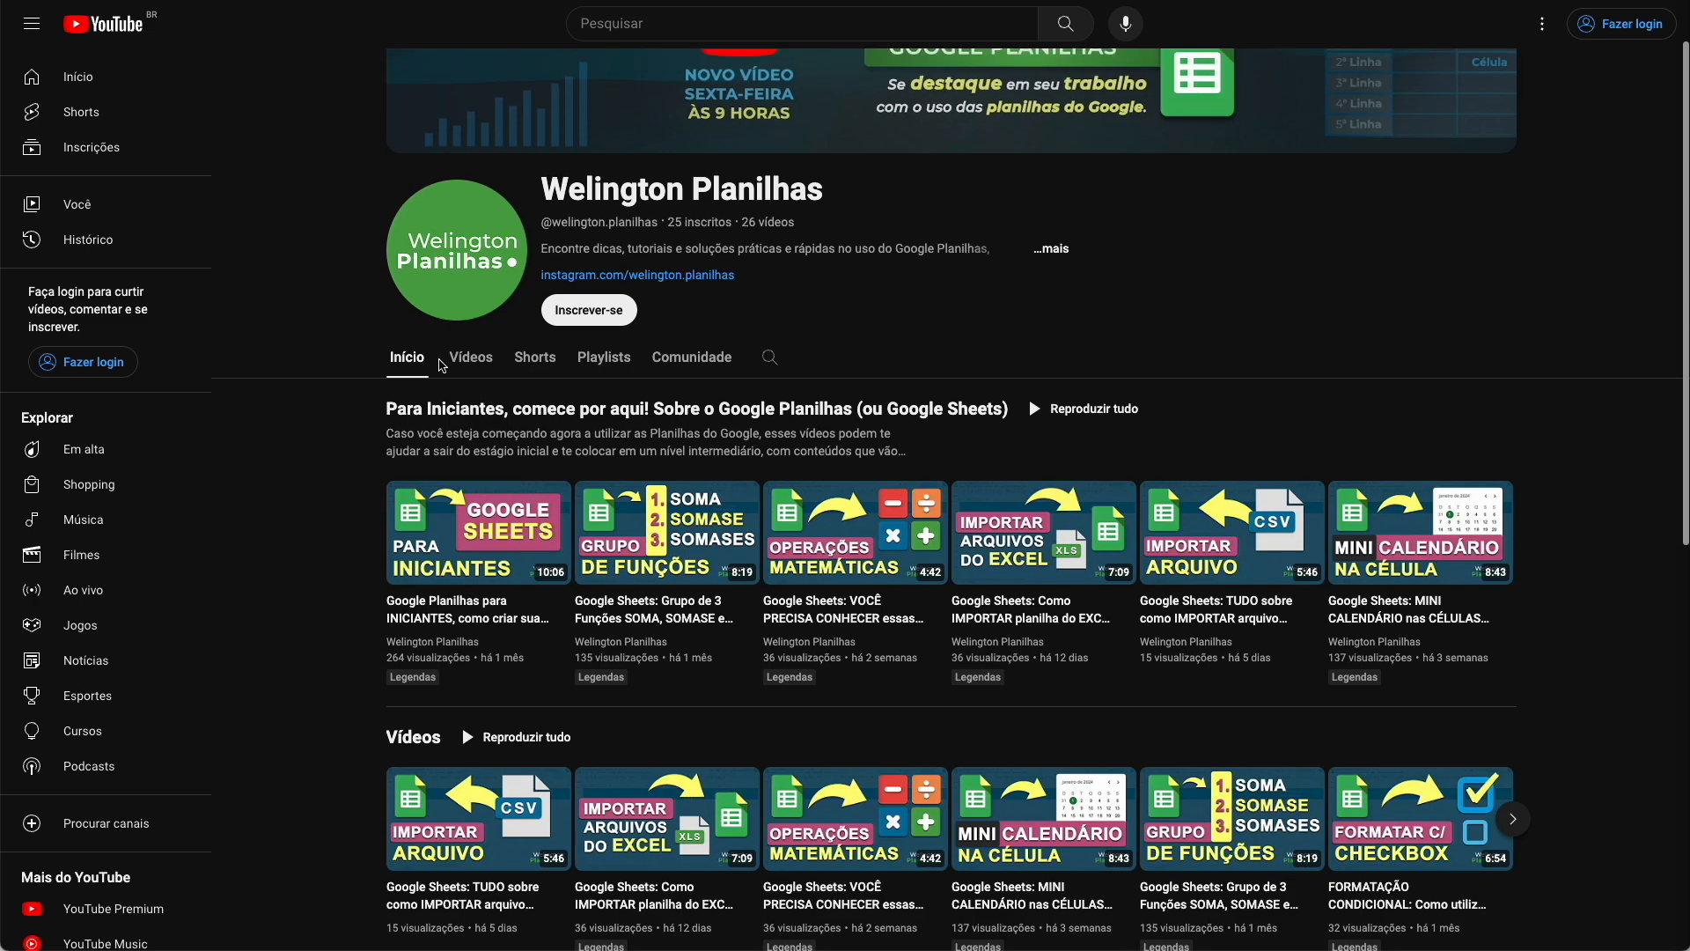
click(464, 358)
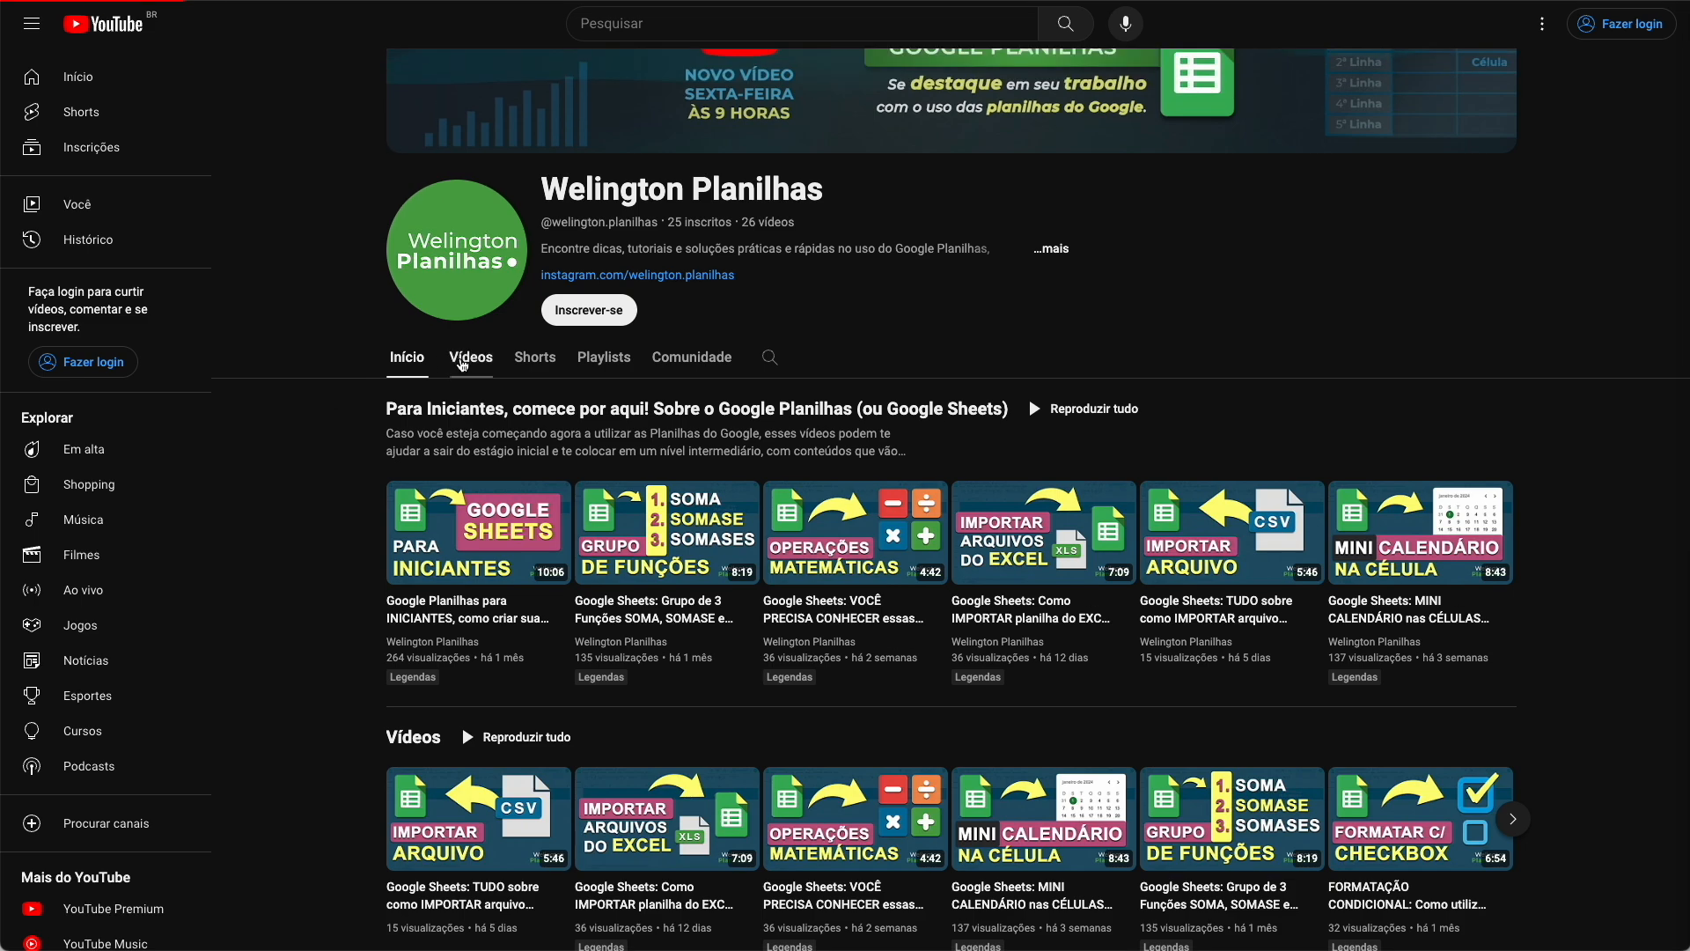
click(529, 437)
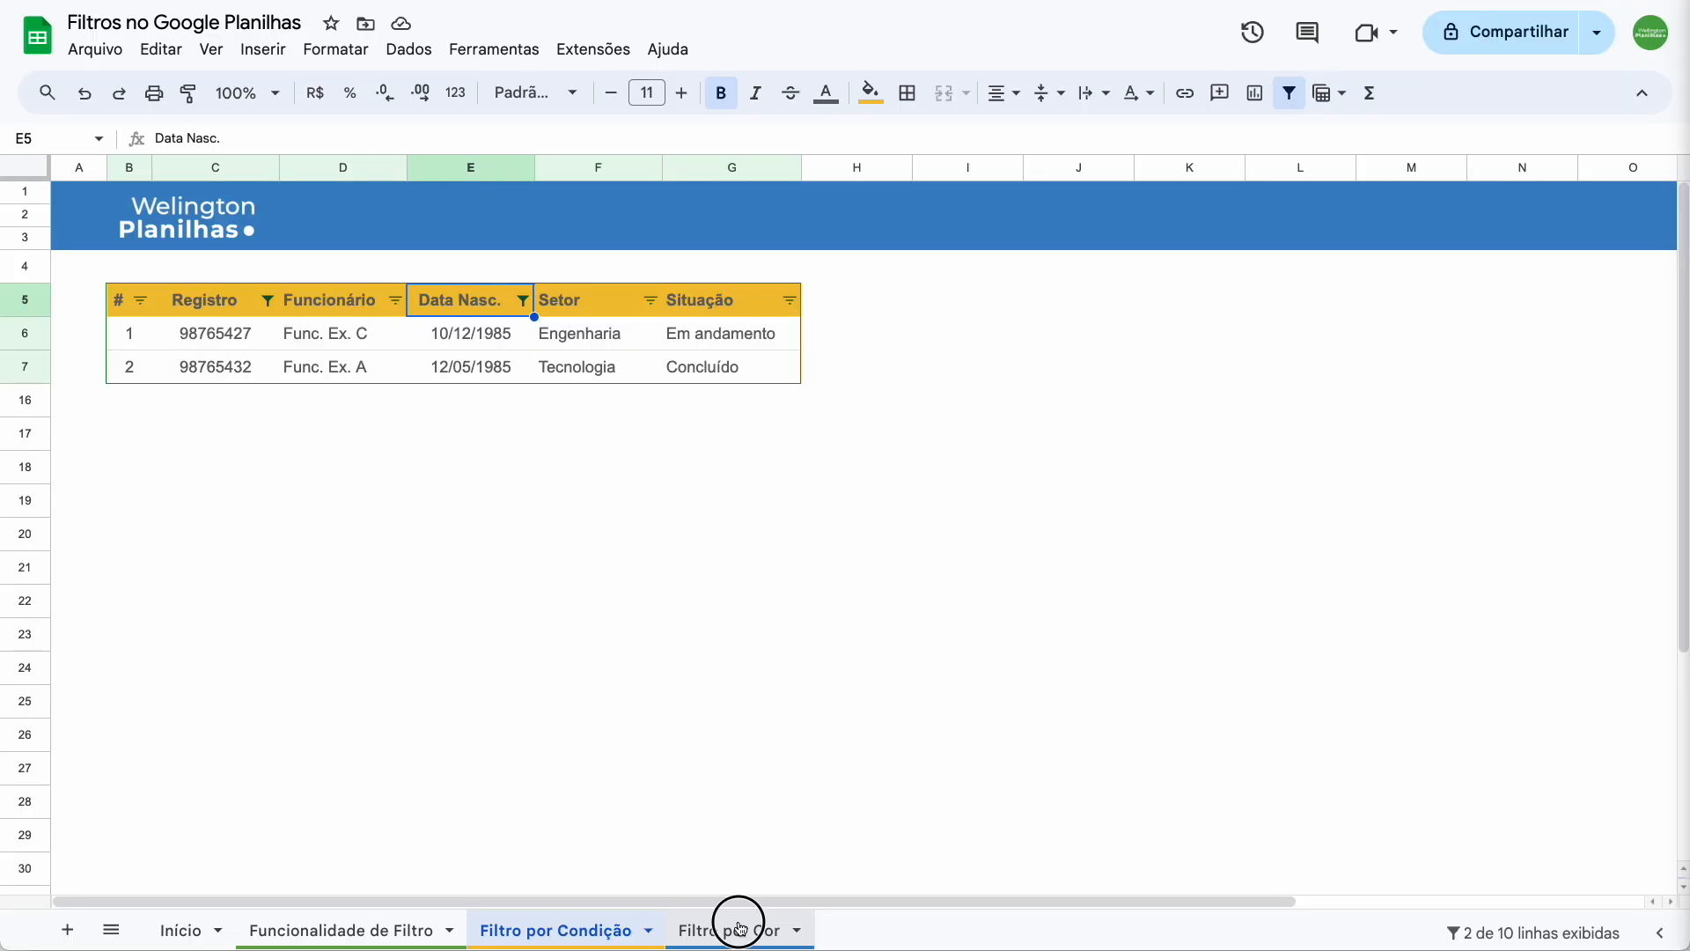
On the Filtro por Cor sheet, enable the Legenda checkbox and create a filter on the table B10:H20
click(737, 929)
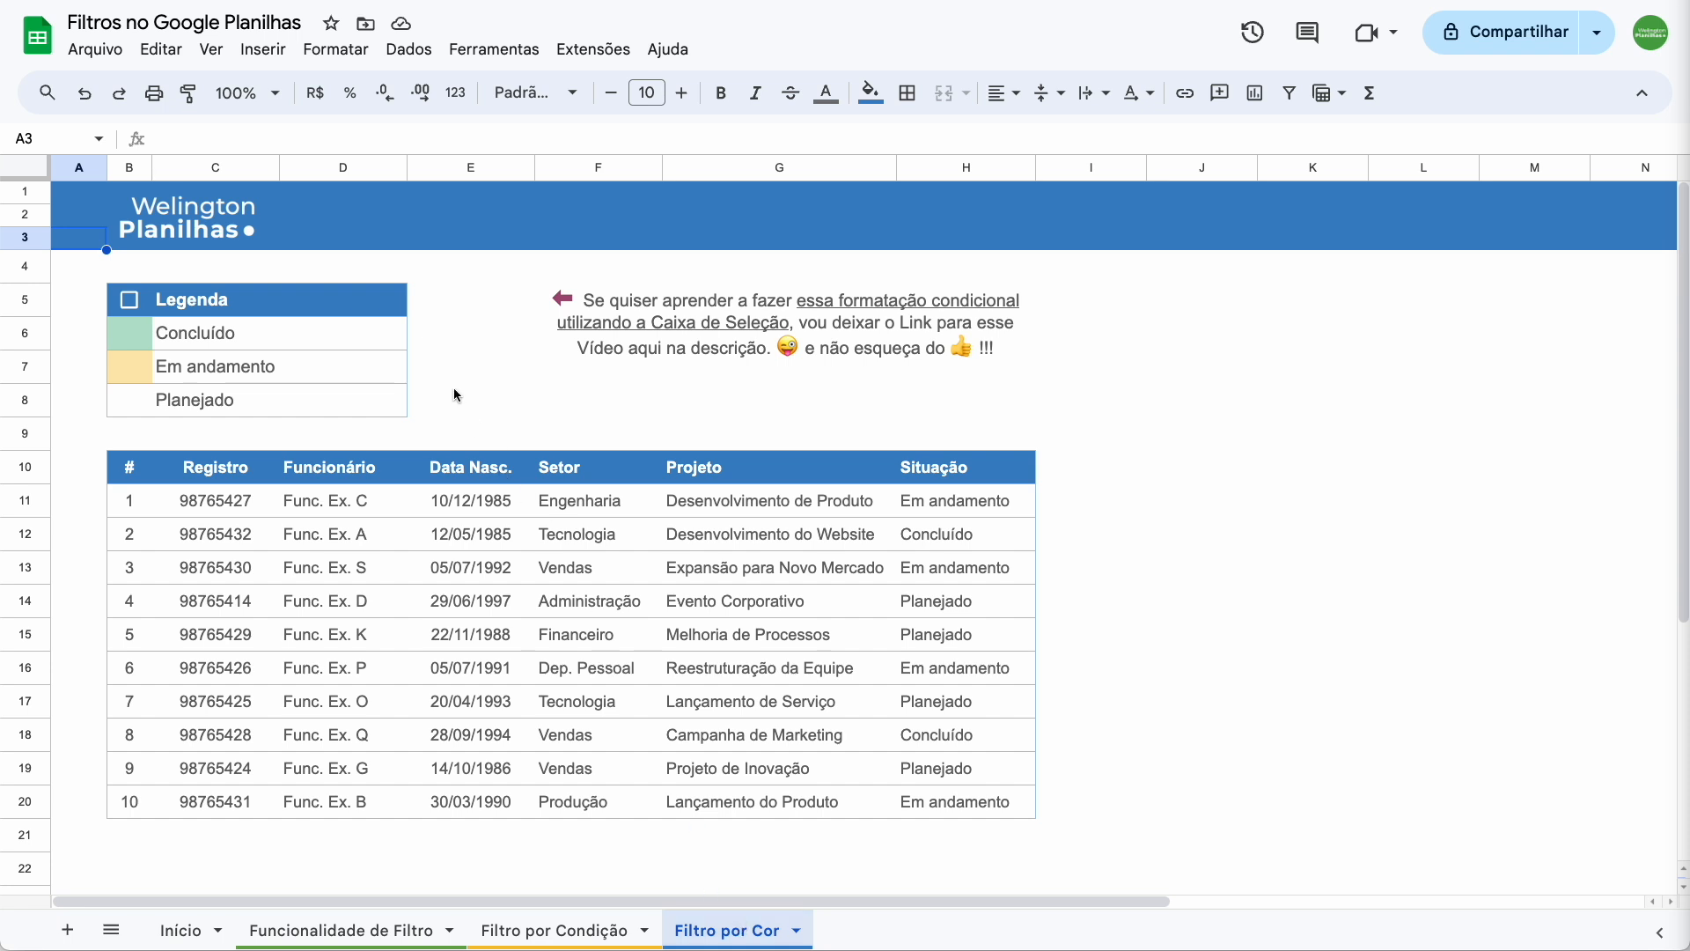
click(128, 300)
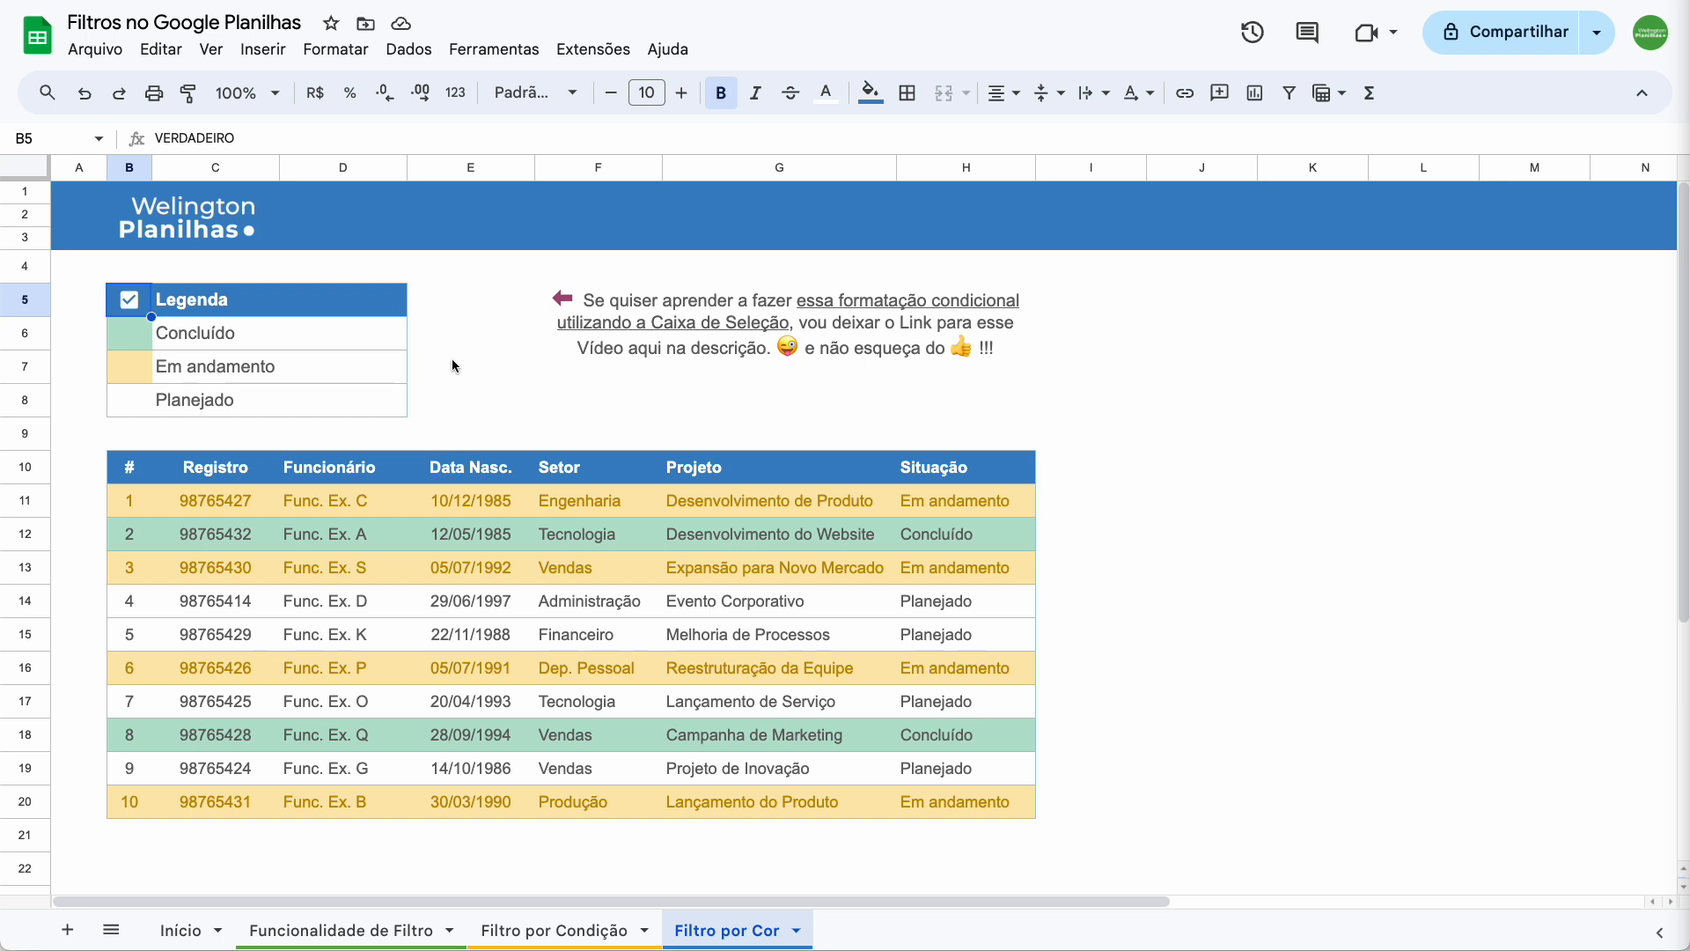
drag(130, 469, 960, 801)
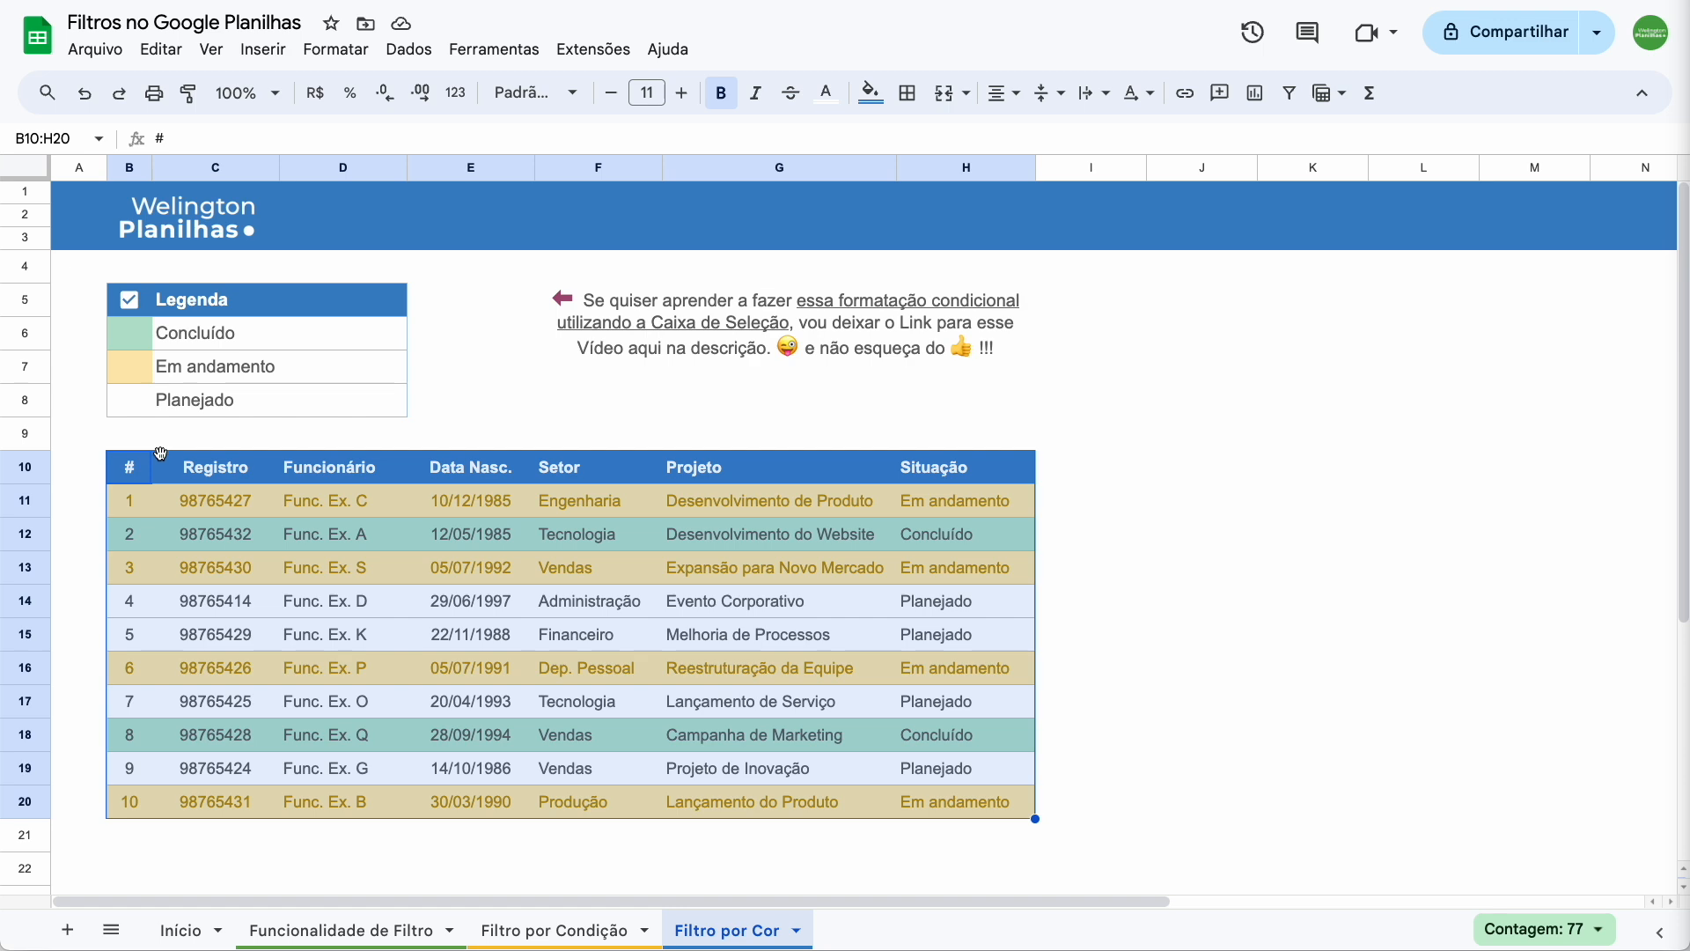
right_click(214, 469)
click(404, 591)
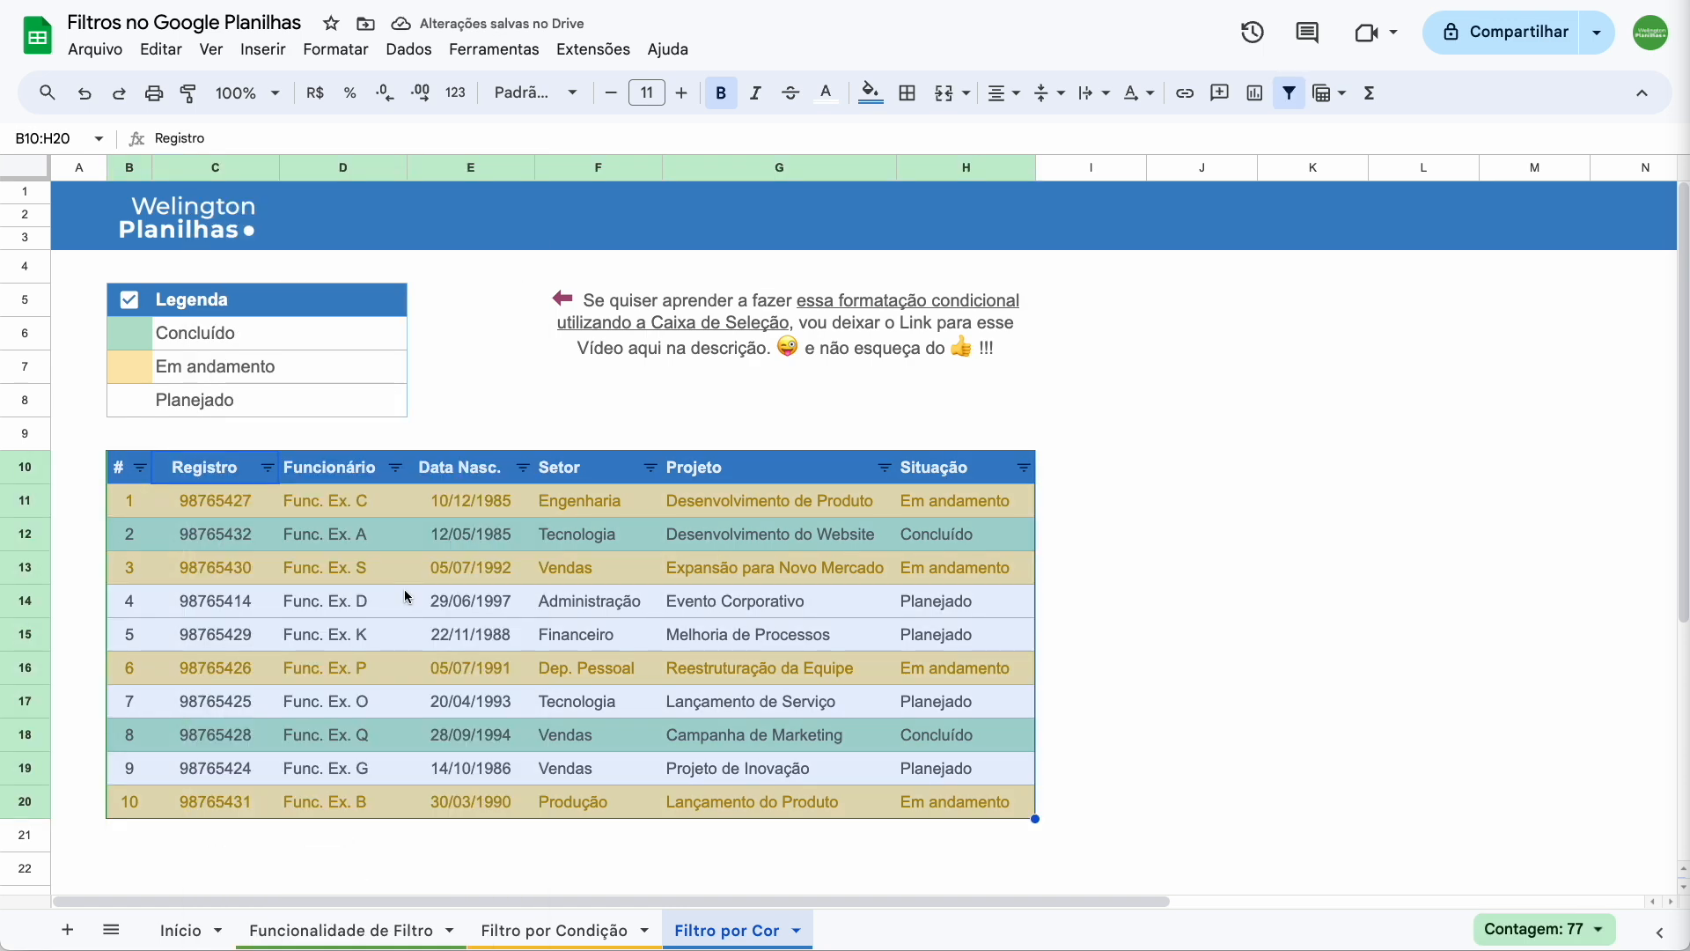
Filter the Registro column by fill color #FCE8B2 and reset its color filter to Nenhuma
click(265, 469)
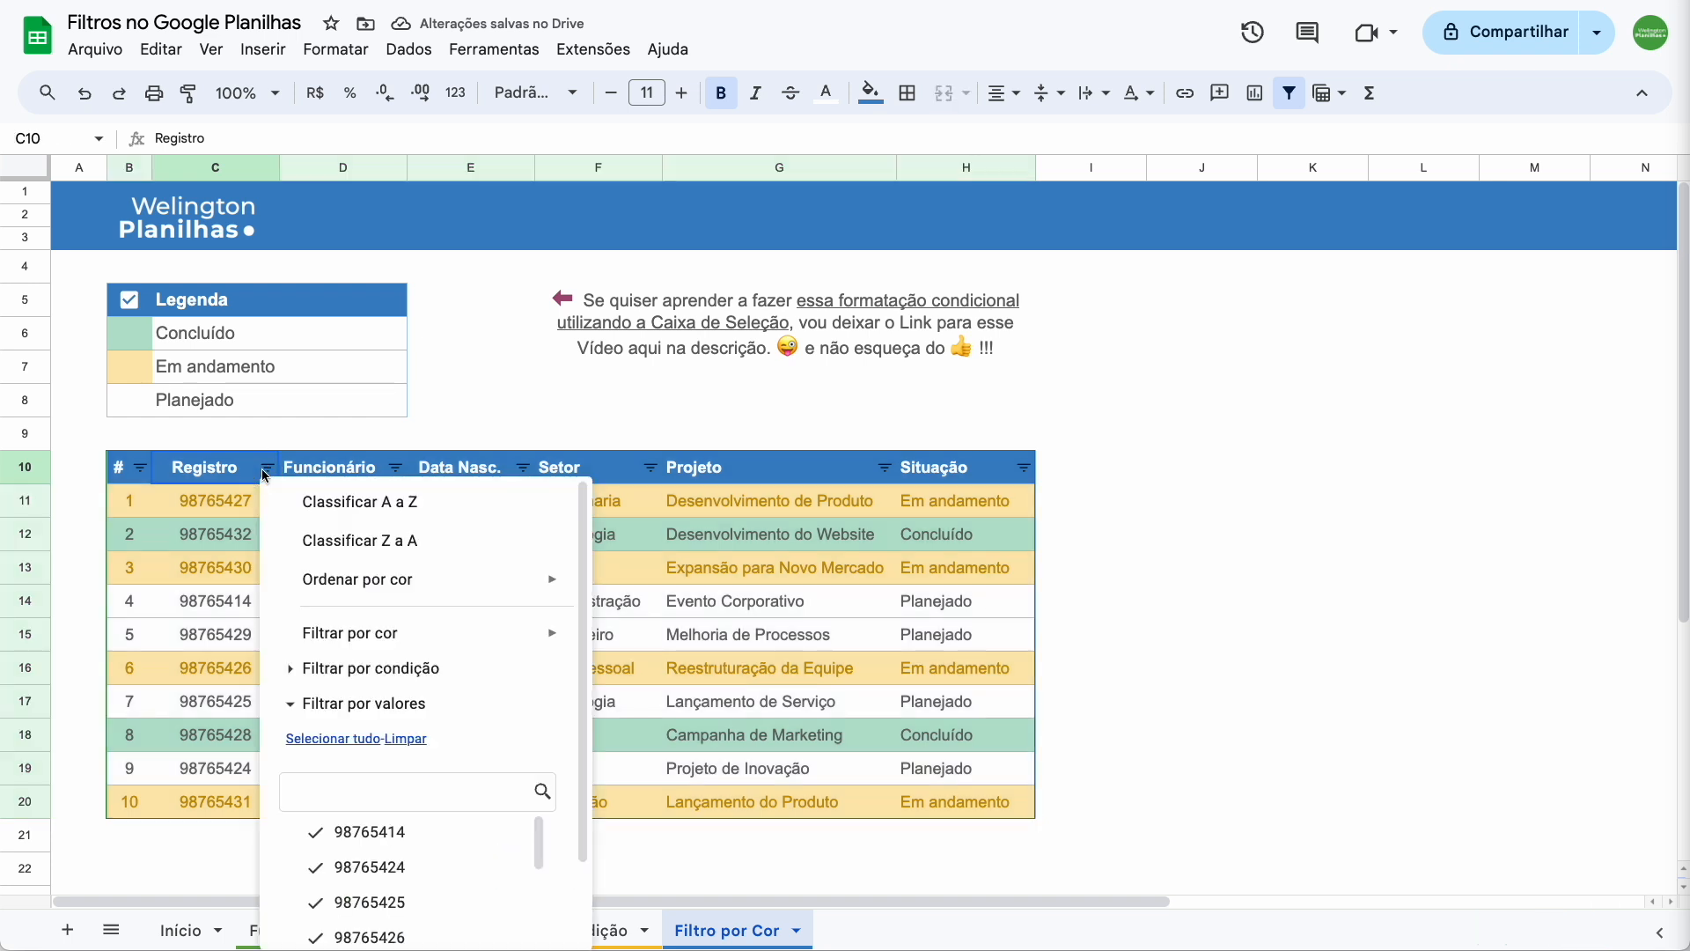
mouse_move(412, 637)
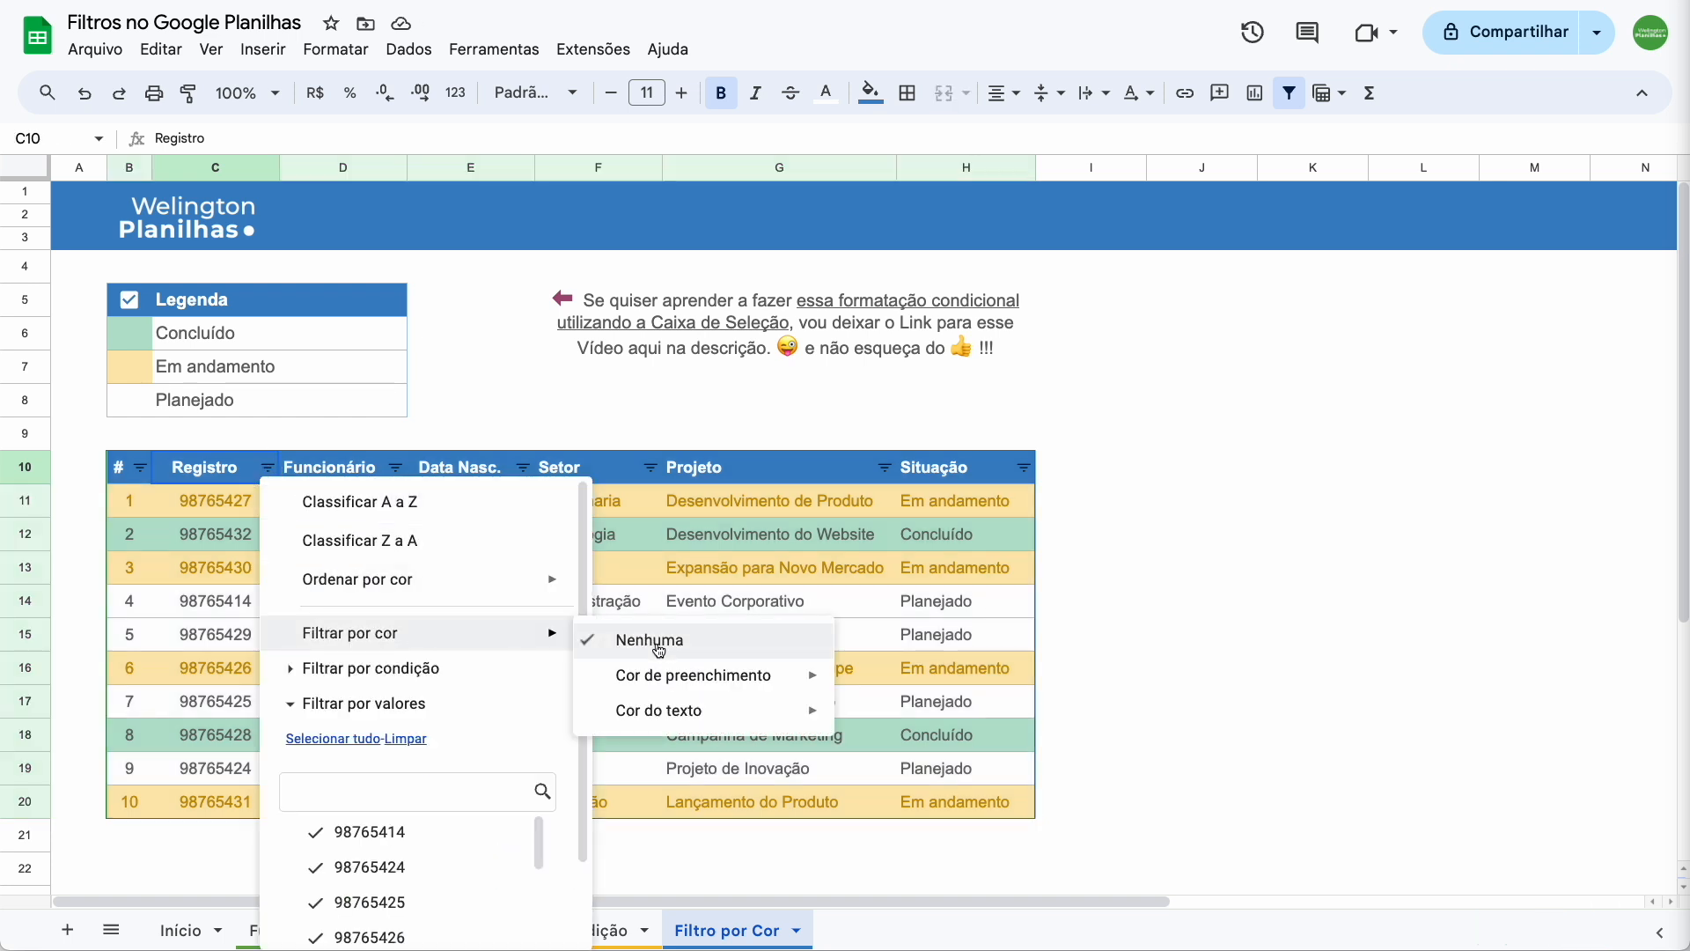
mouse_move(666, 685)
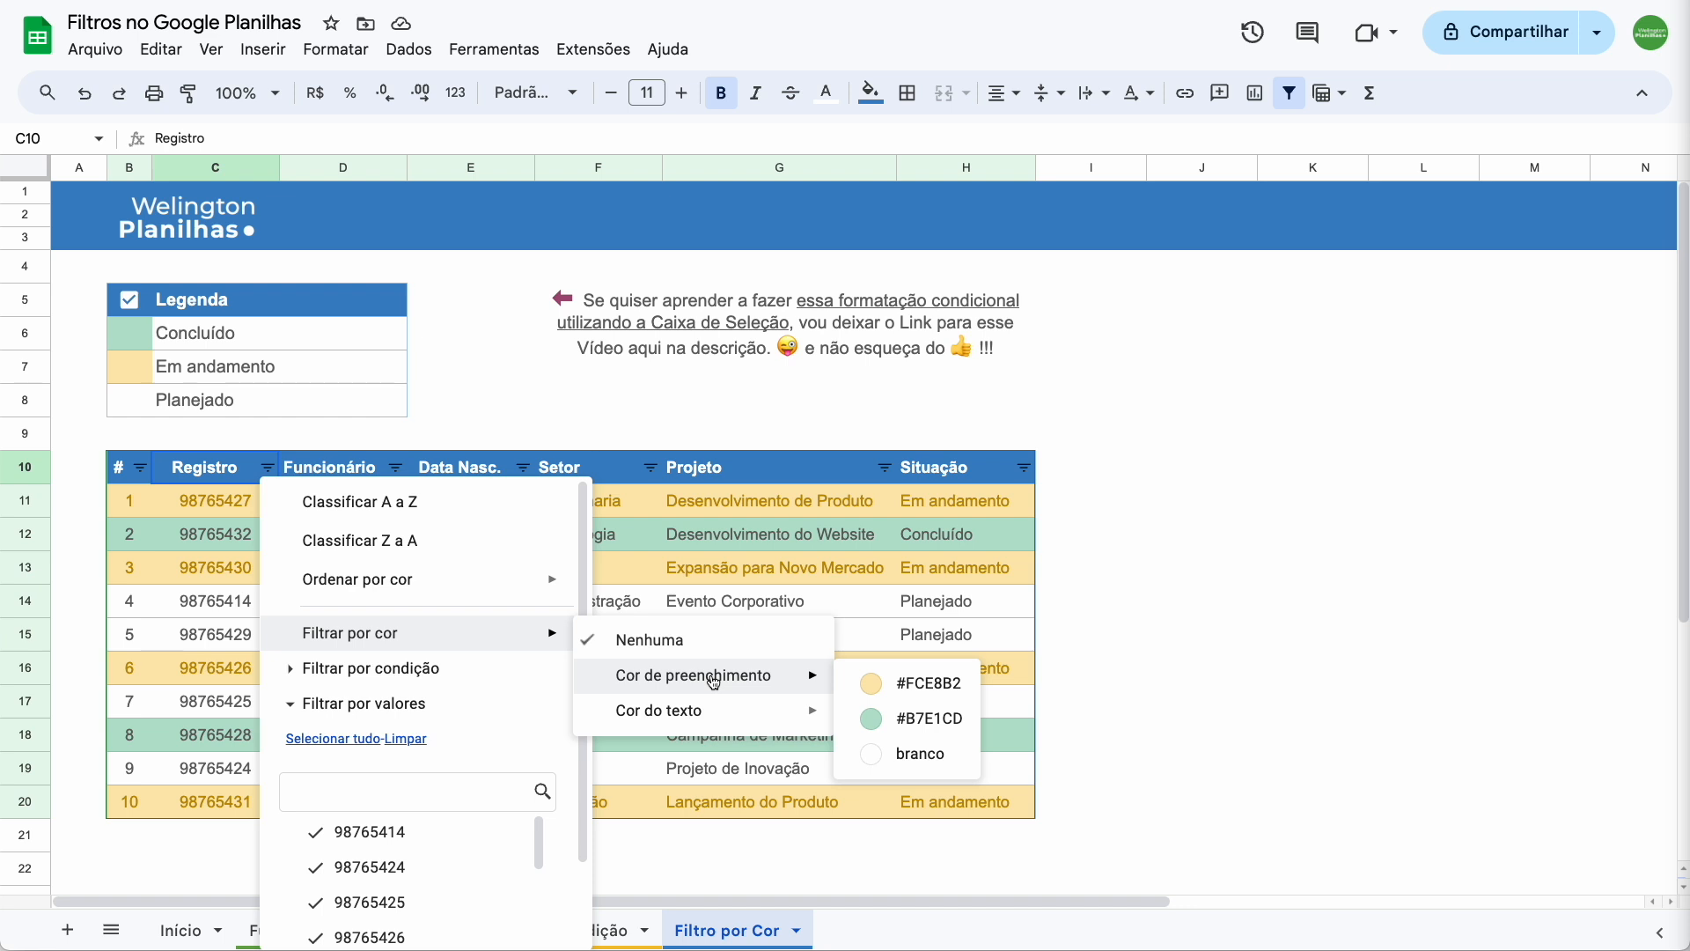
mouse_move(716, 711)
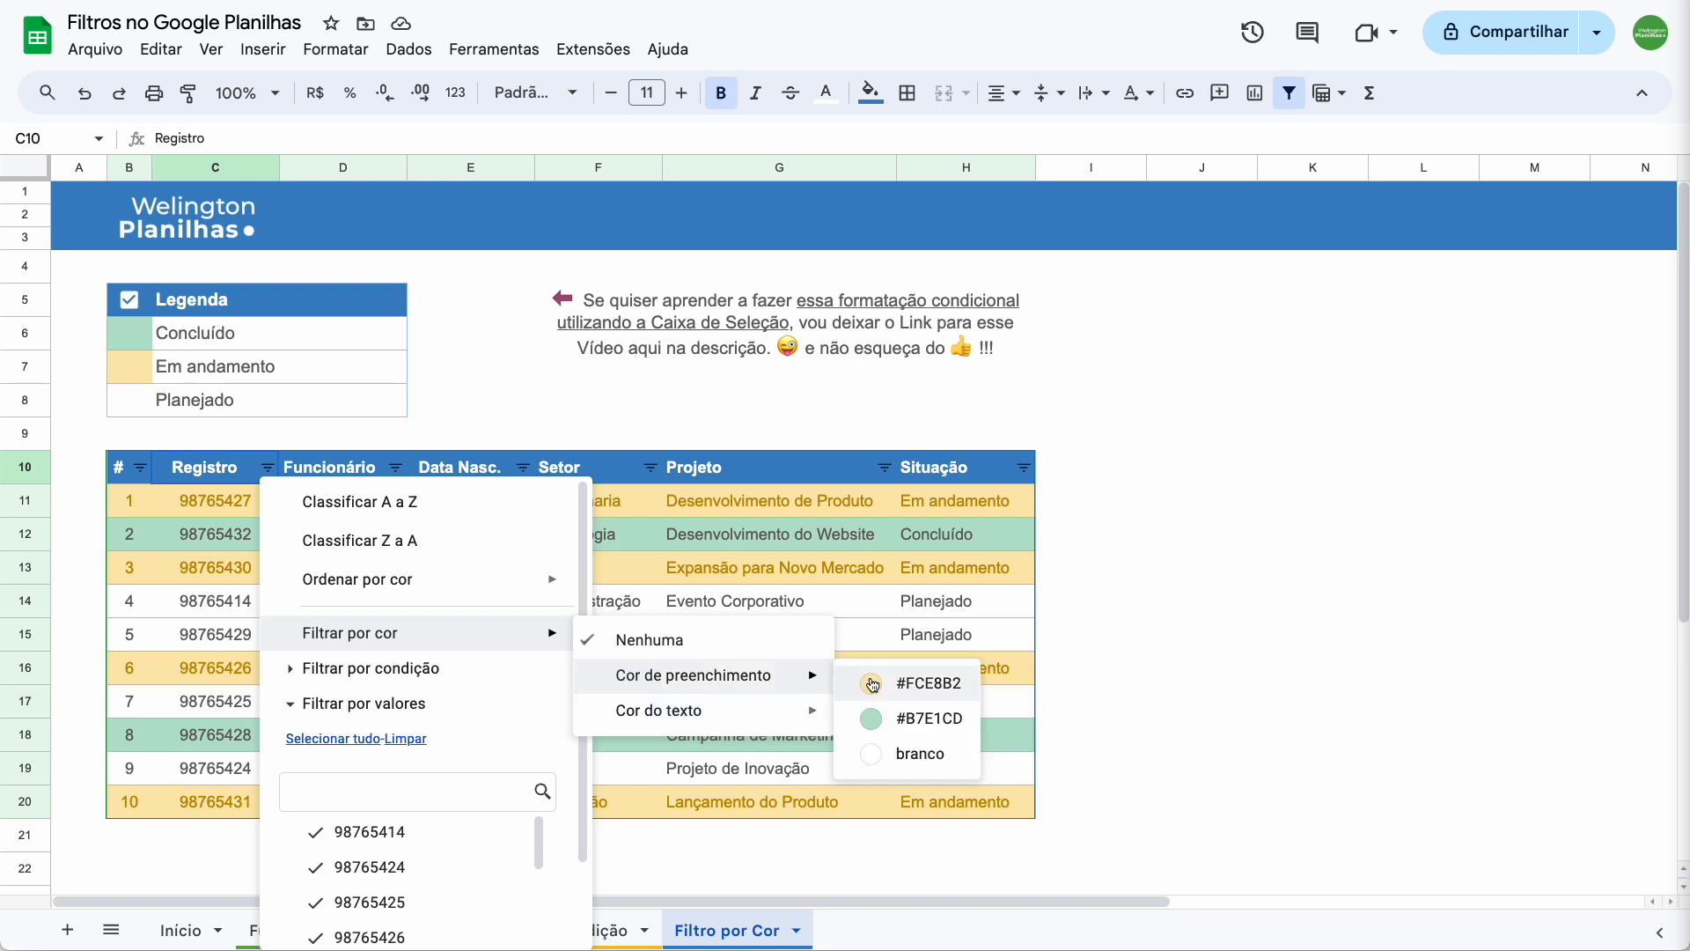
click(931, 683)
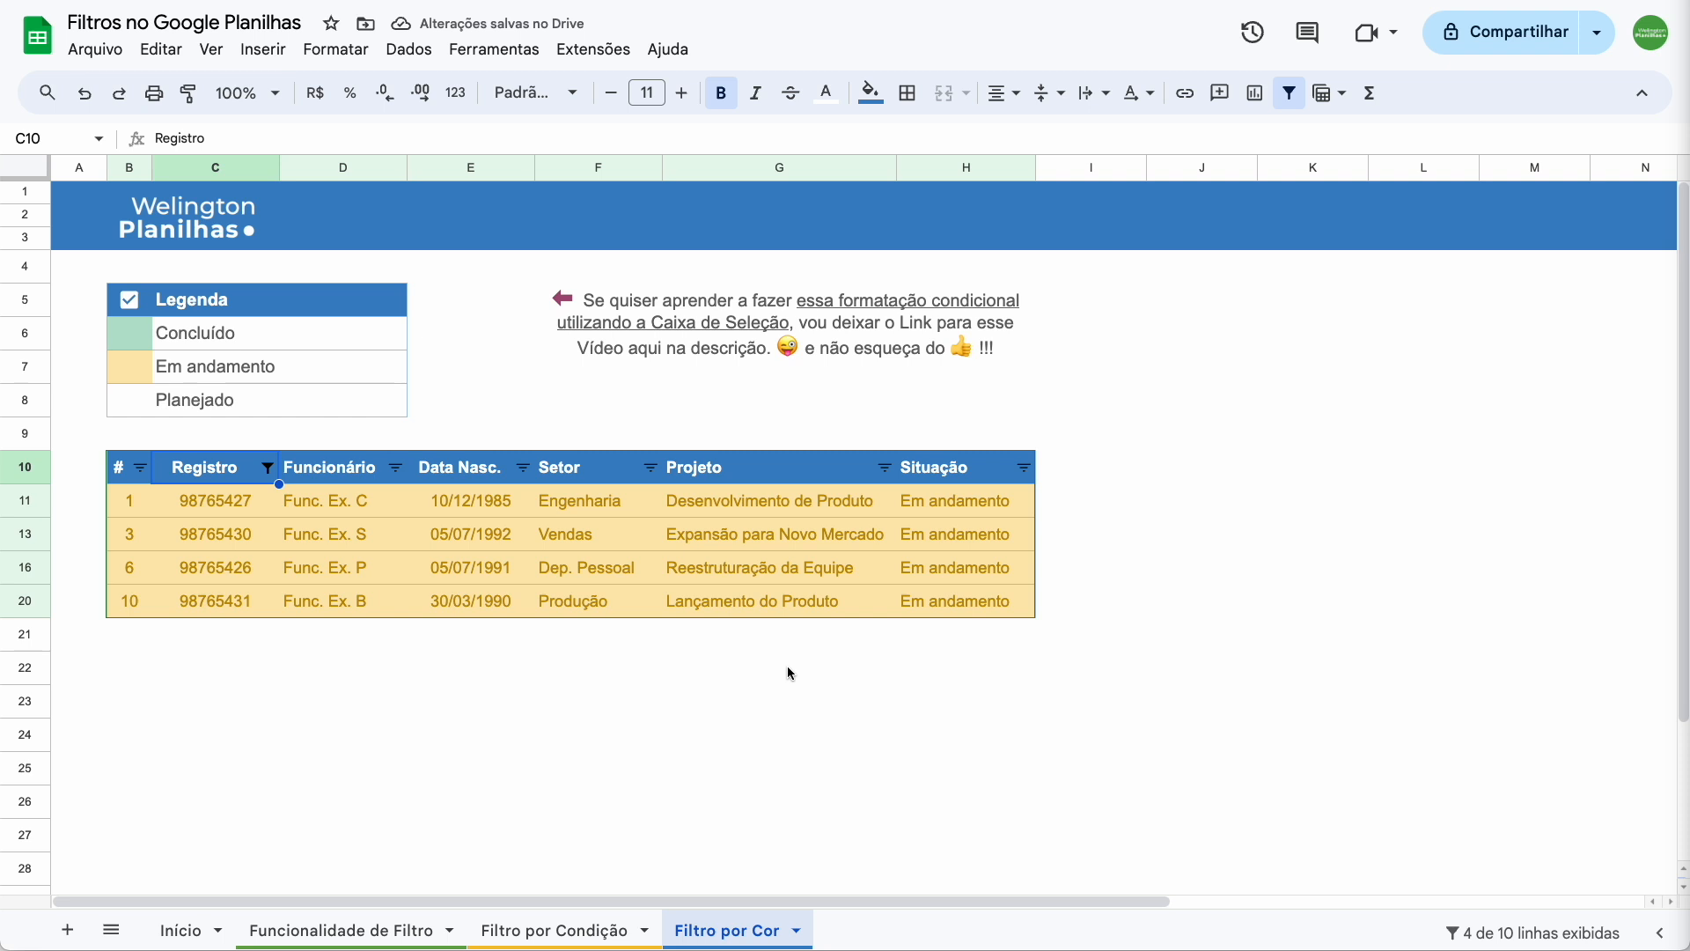
click(267, 467)
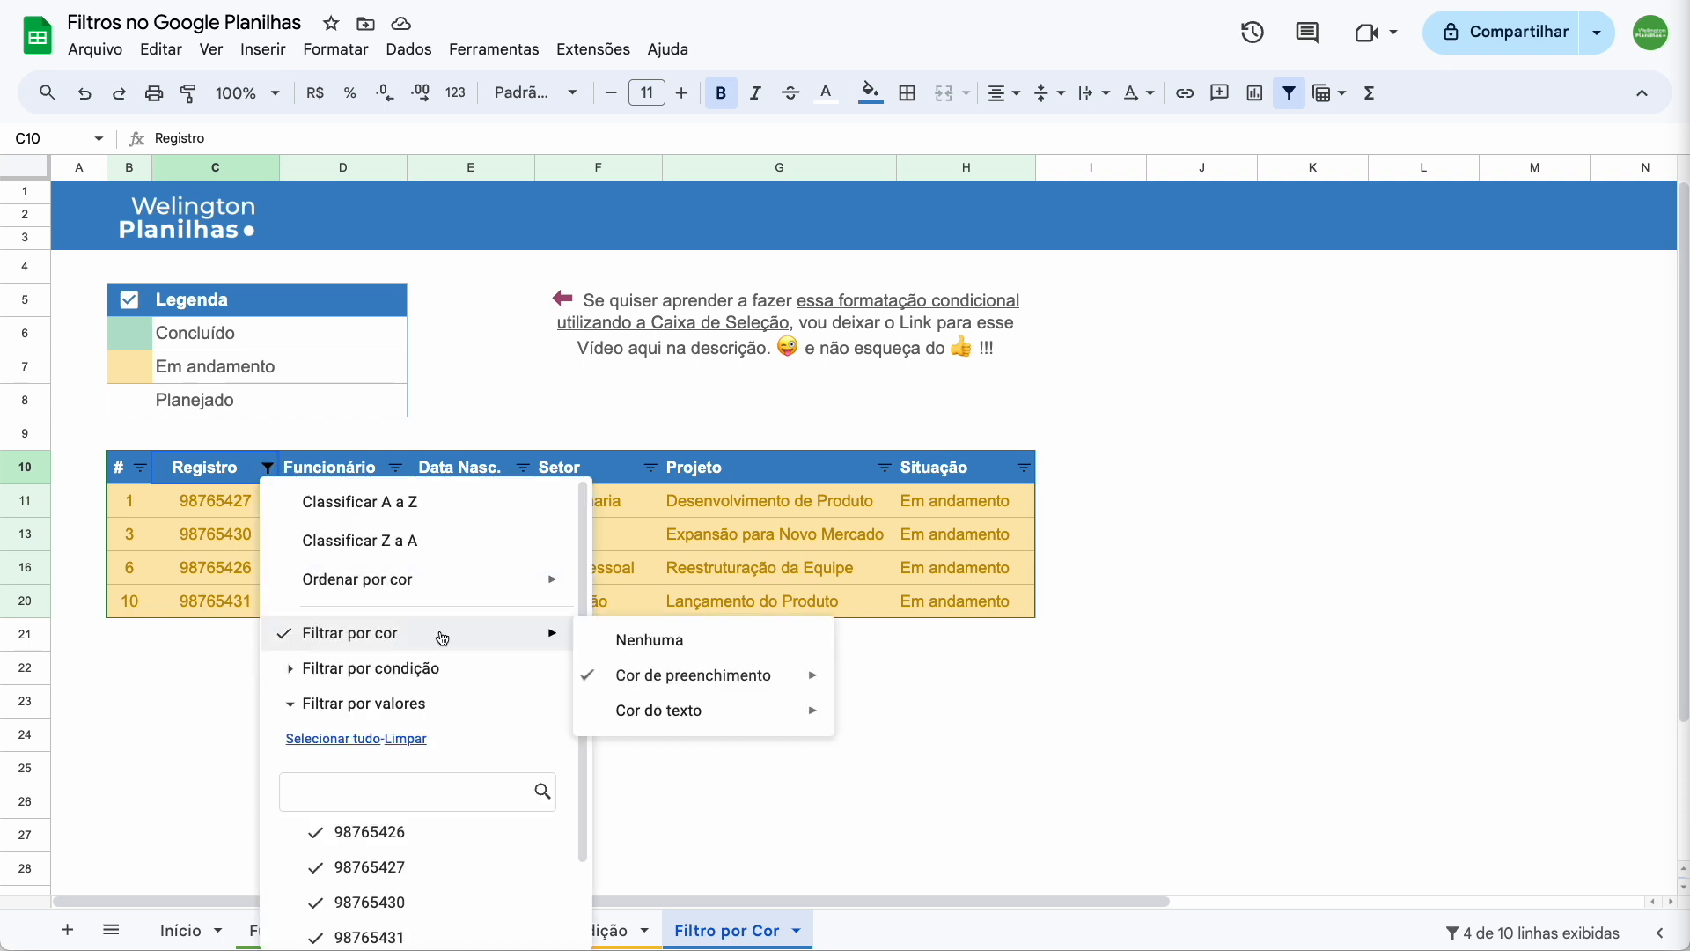
click(702, 642)
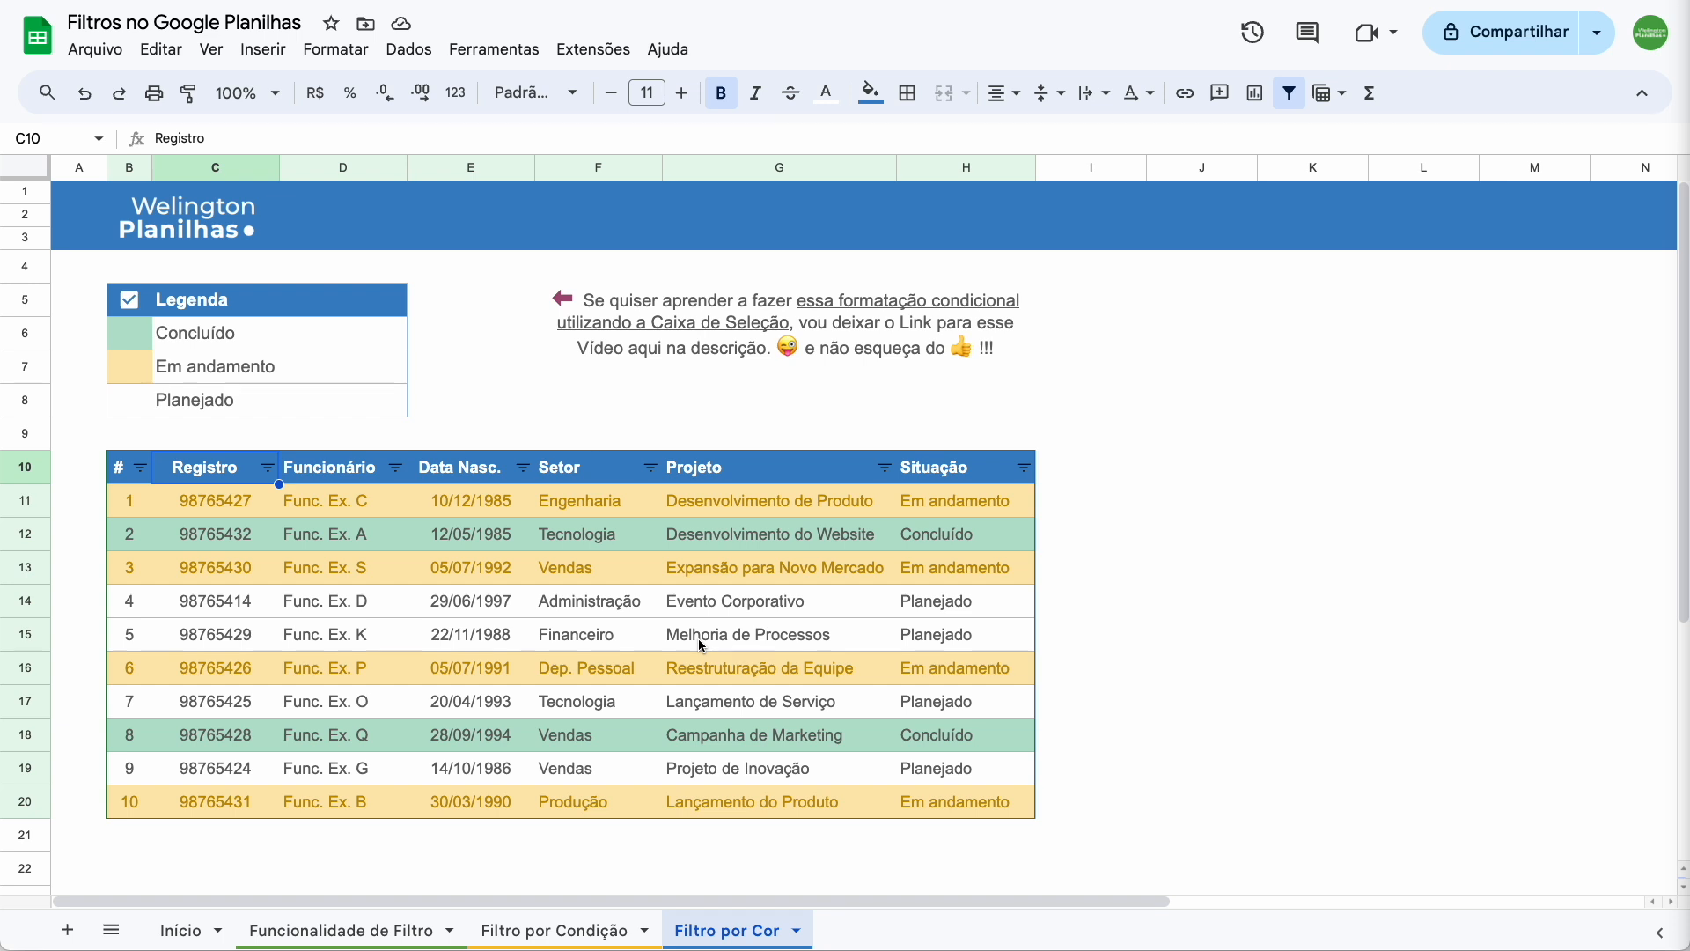
Filter the Setor column by the text color cinza-escuro 3
click(650, 468)
mouse_move(586, 635)
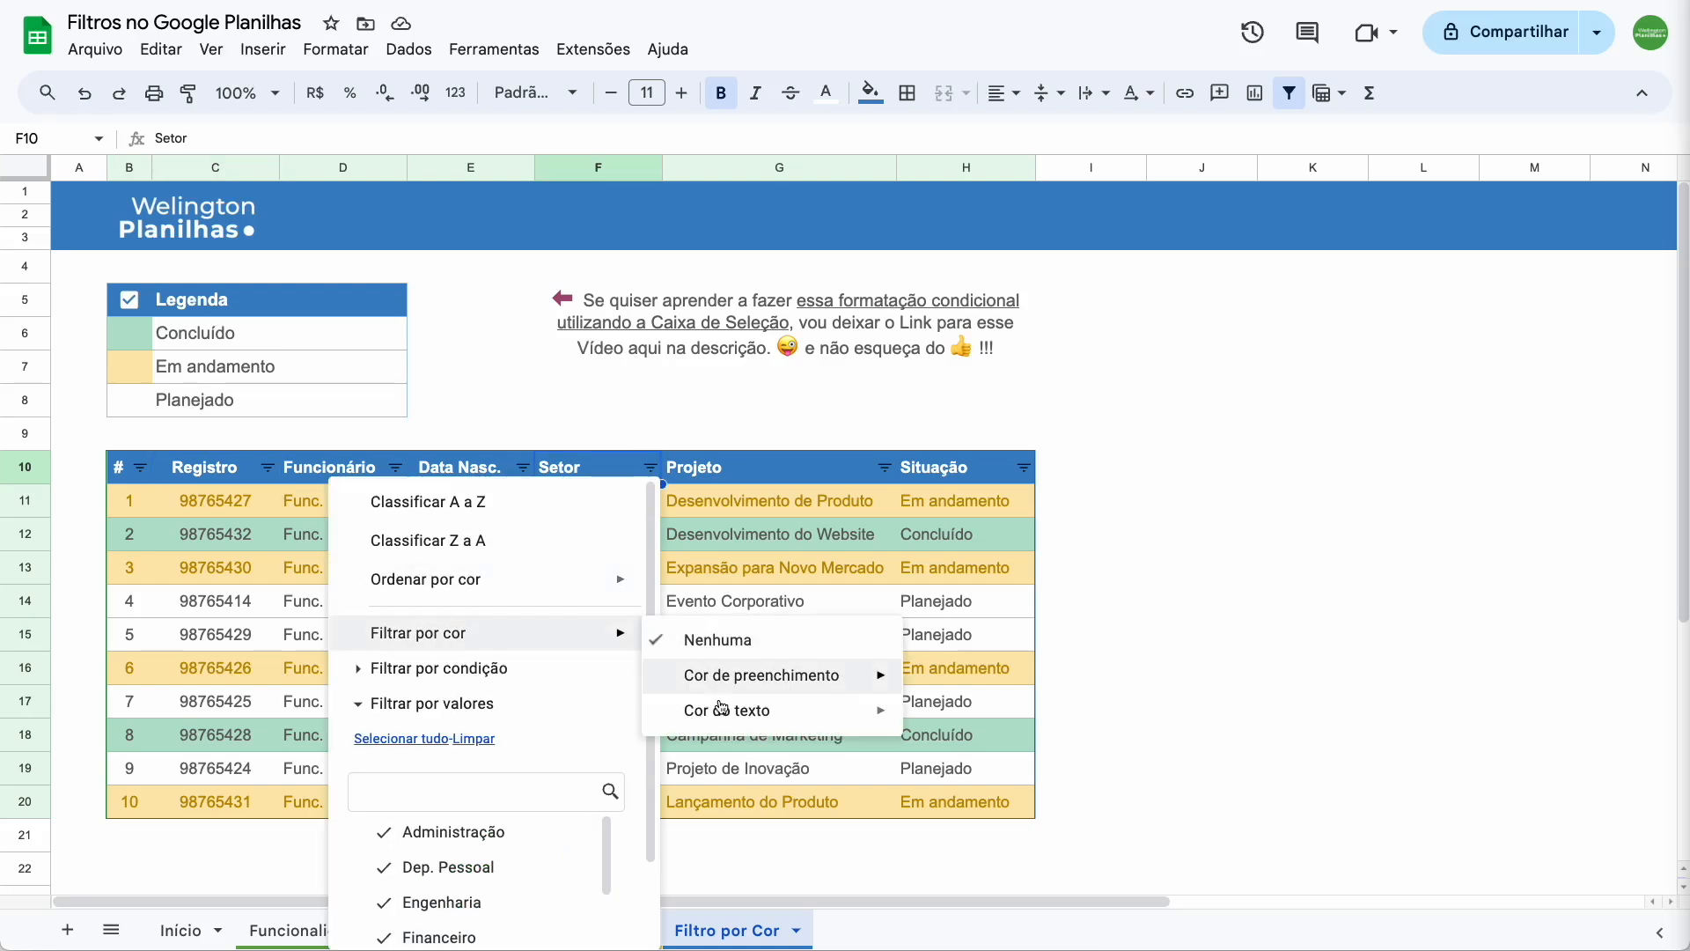
mouse_move(820, 716)
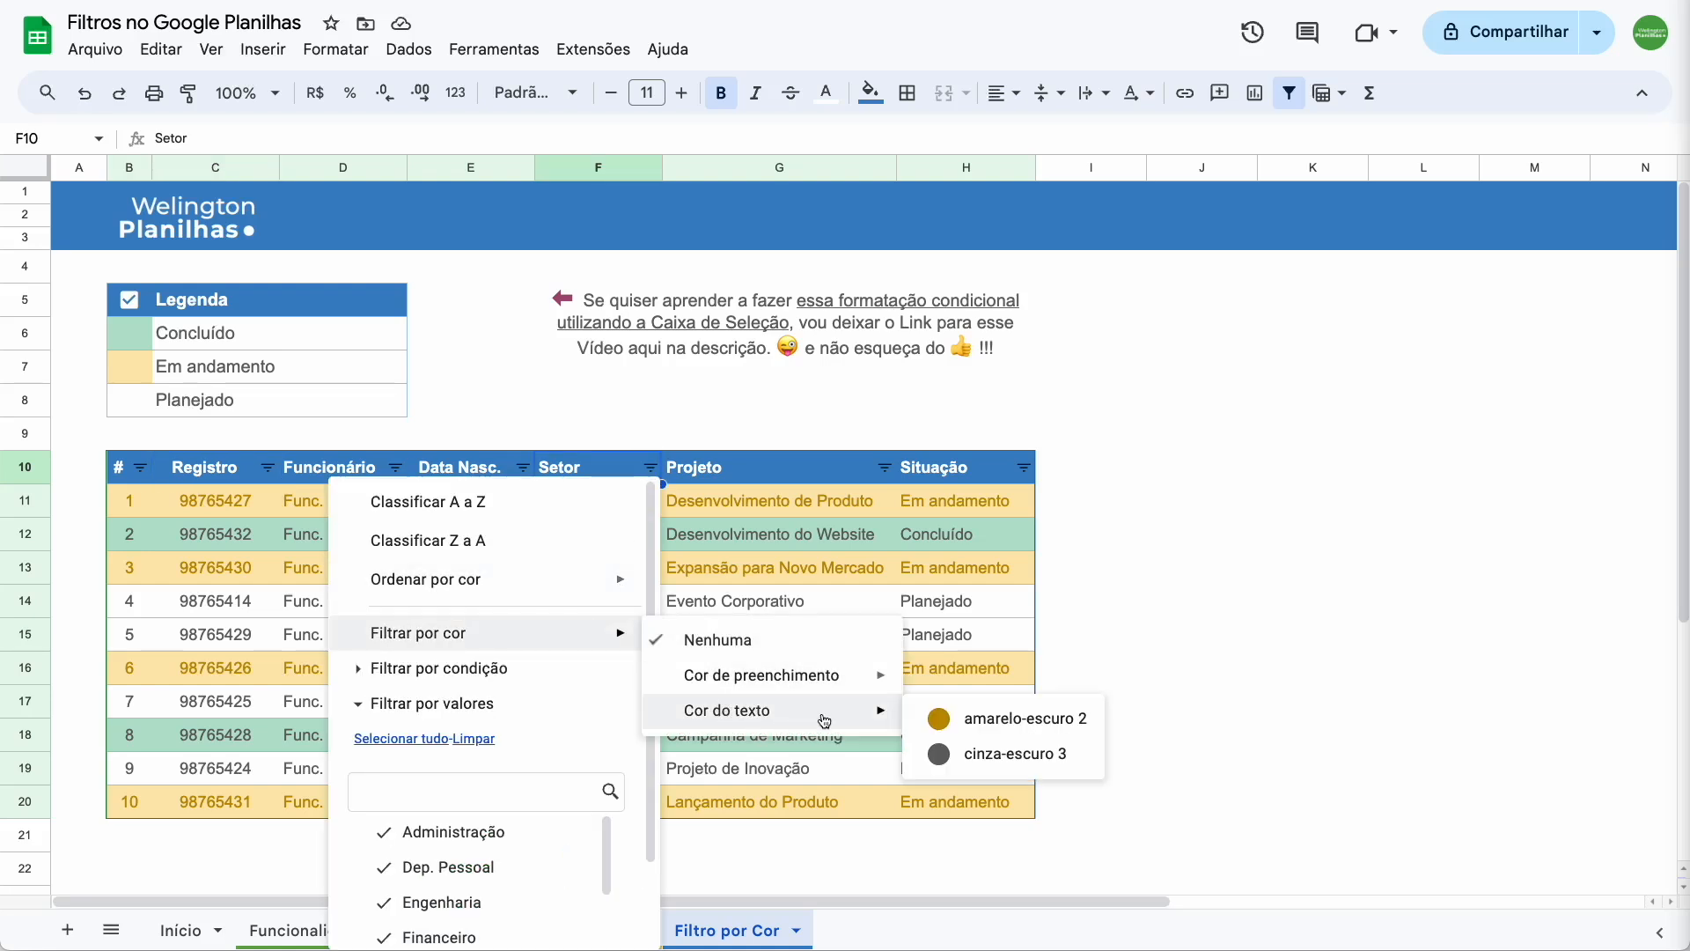
click(979, 759)
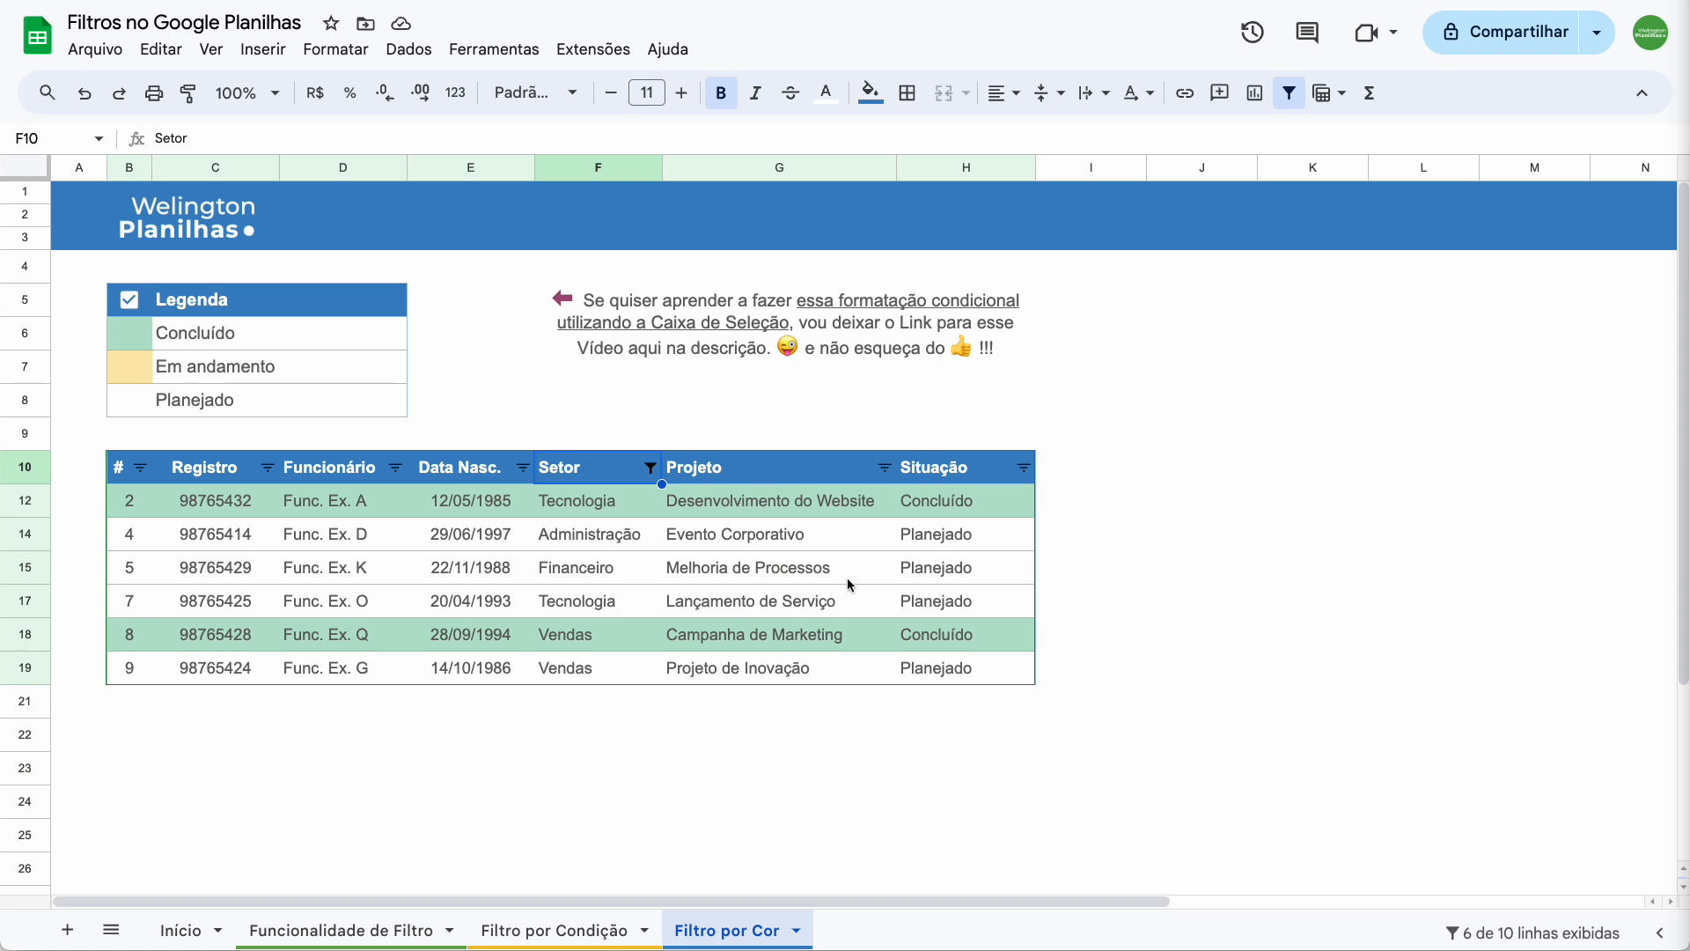
Filter the Situação column by the fill color #B7E1CD
click(1022, 468)
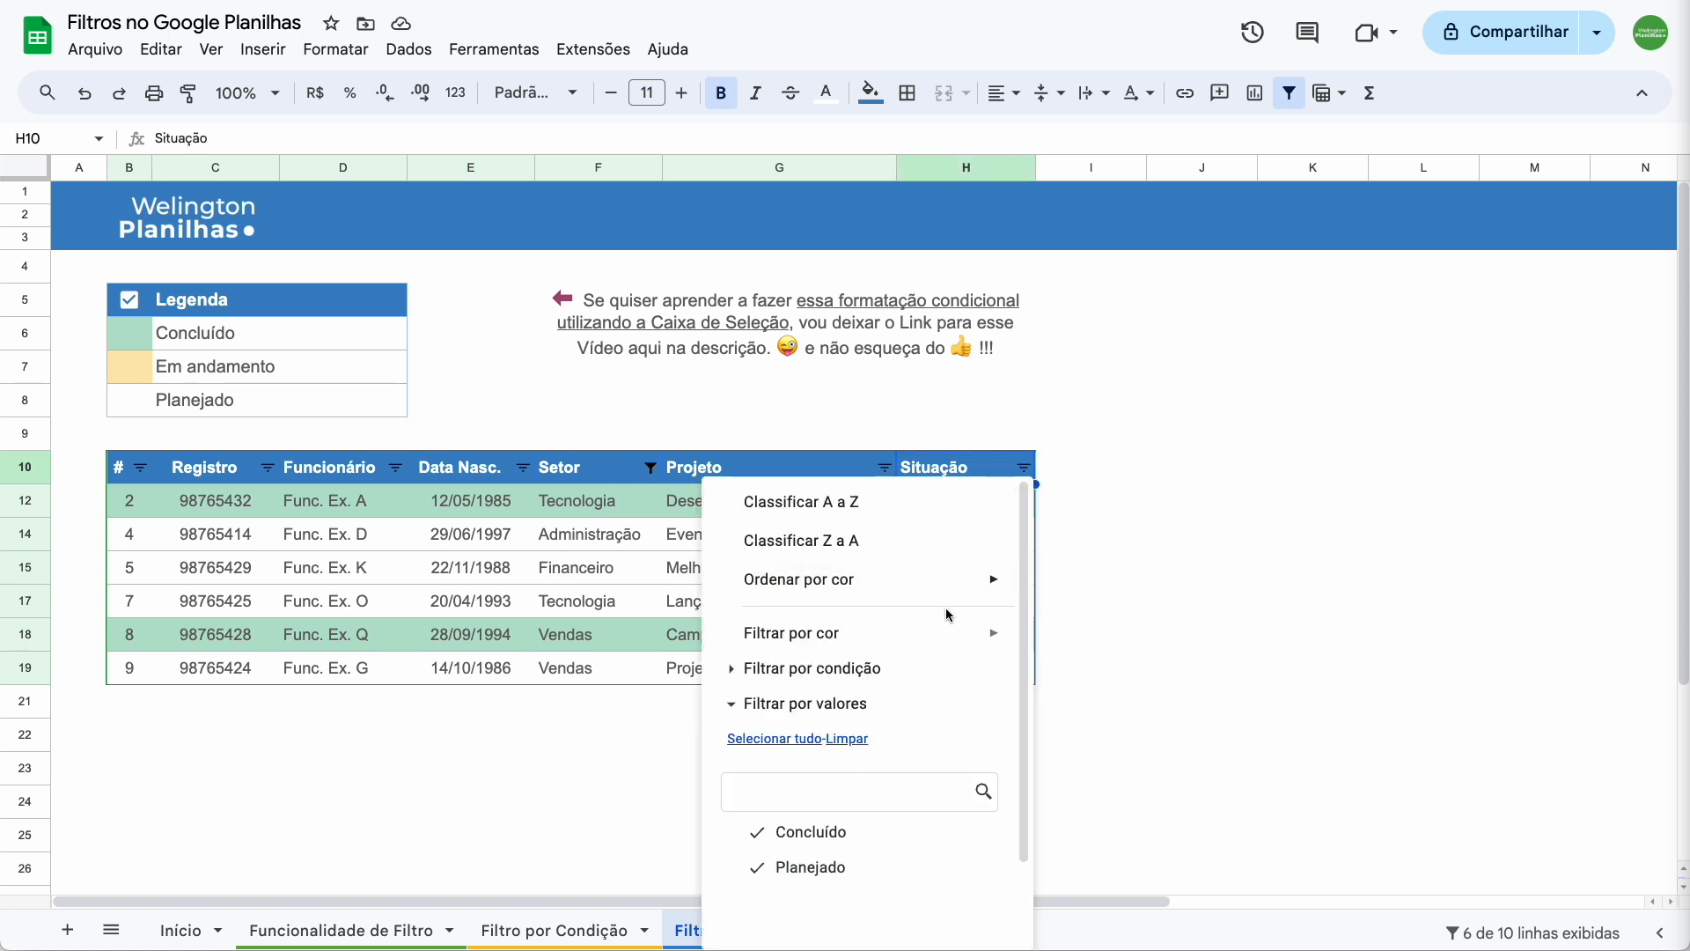
mouse_move(938, 631)
mouse_move(1233, 683)
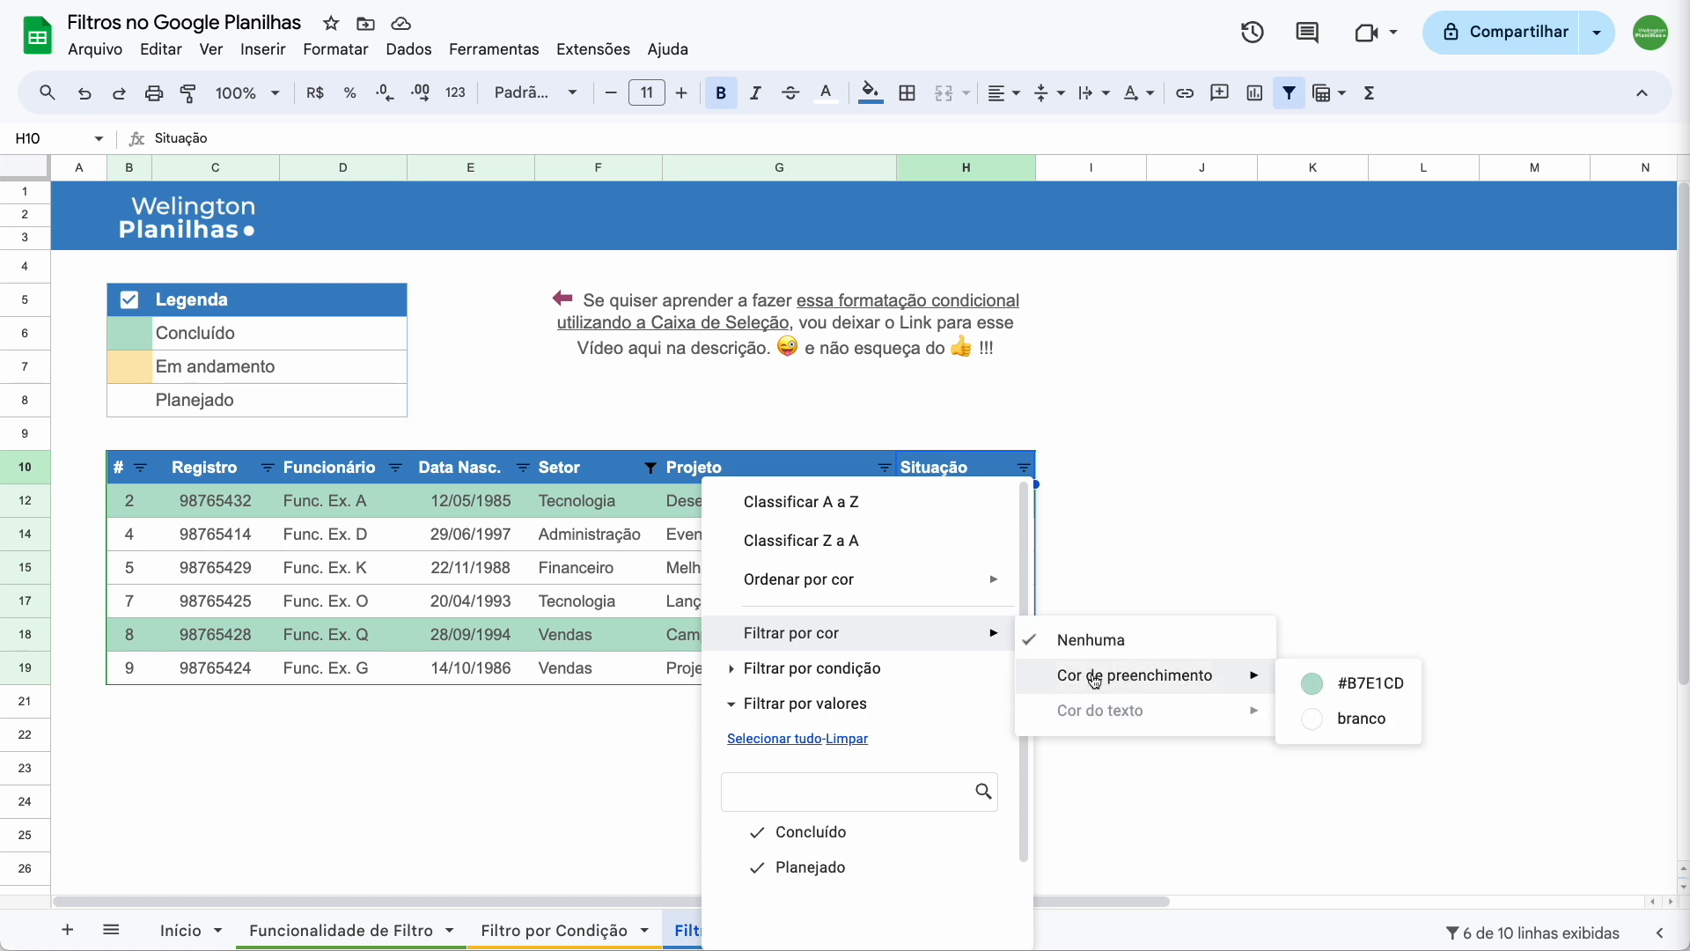
click(1369, 687)
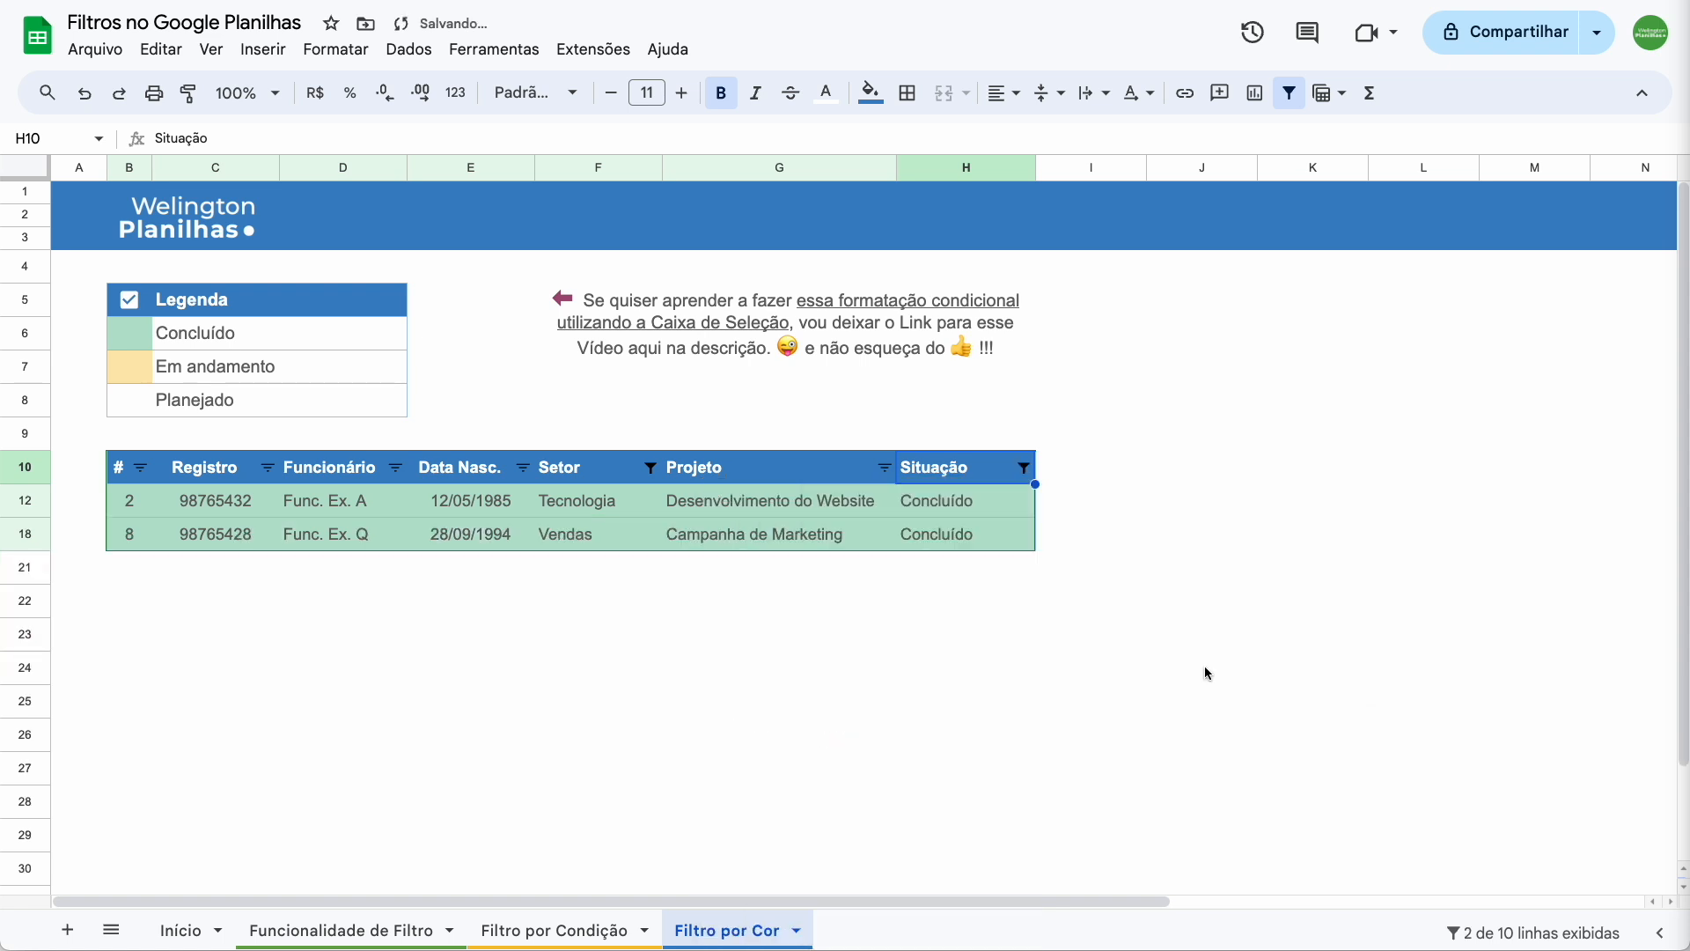